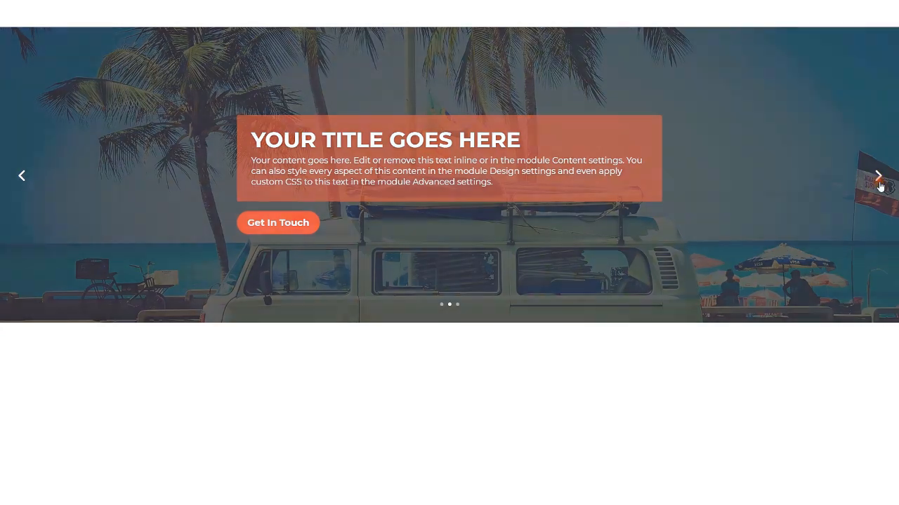
- Look through the slides of the finished example slider, advancing from one slide to the following one
{"action": "left_click", "coordinate": [879, 183]}
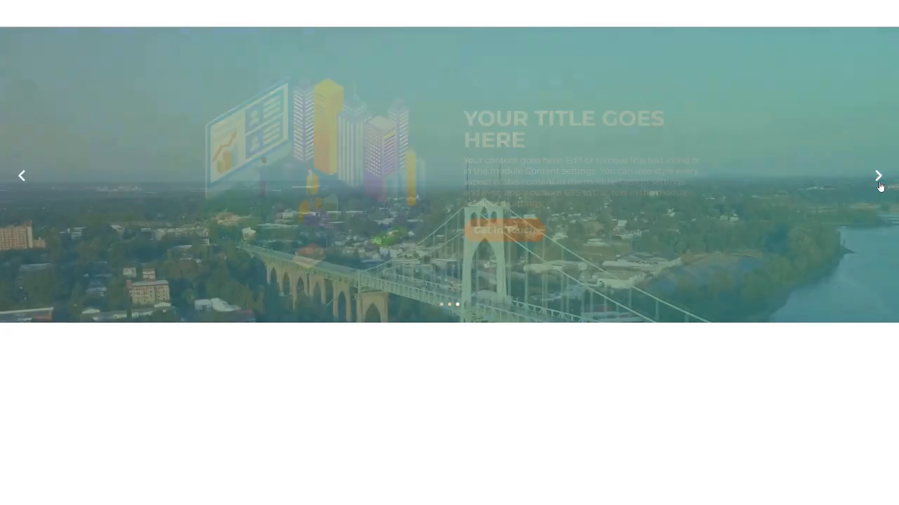
{"action": "left_click", "coordinate": [877, 181]}
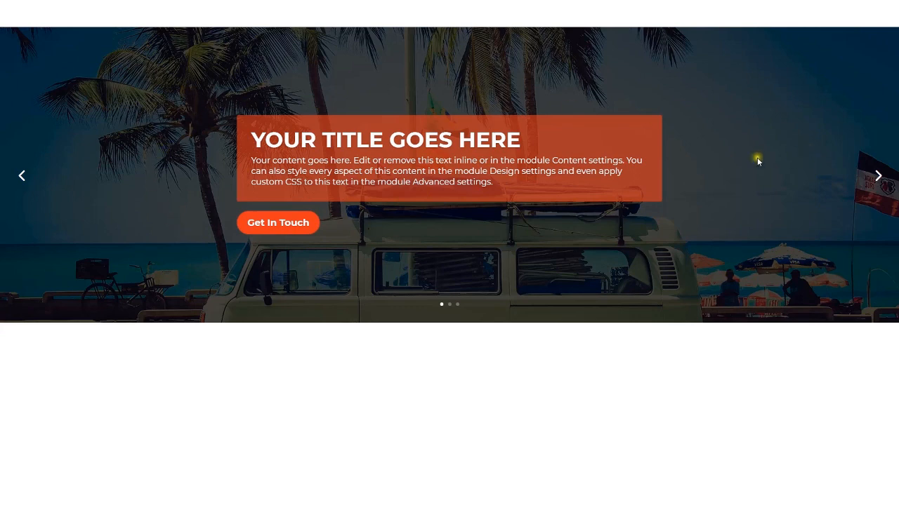
{"action": "left_click", "coordinate": [880, 179]}
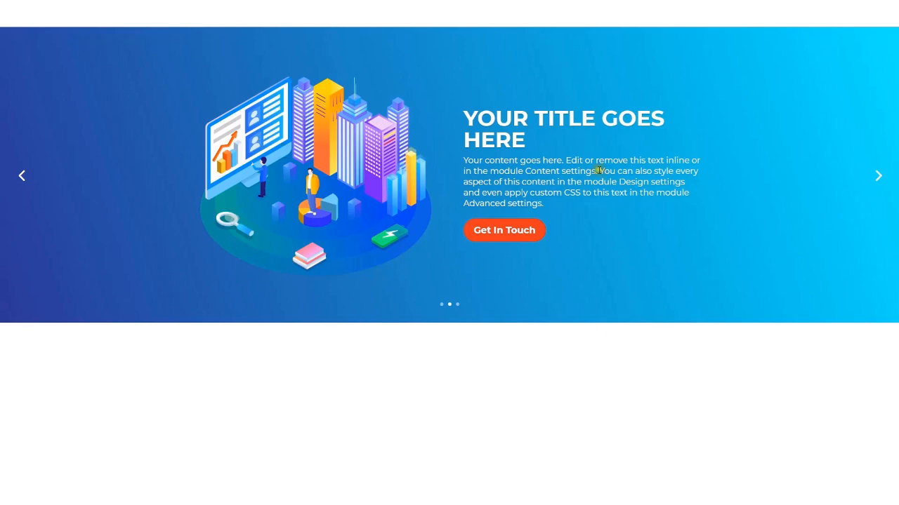
{"action": "left_click", "coordinate": [876, 179]}
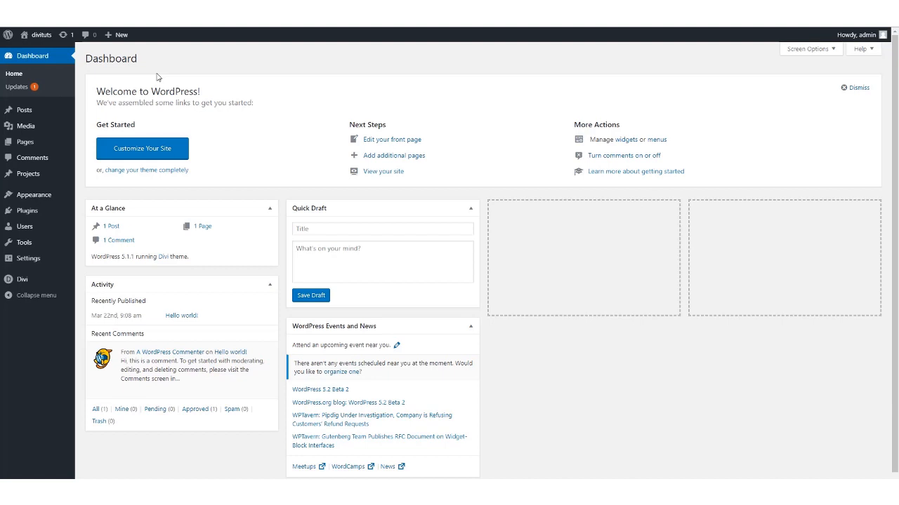
- Open the site's installed themes to check which theme is active
{"action": "mouse_move", "coordinate": [42, 196]}
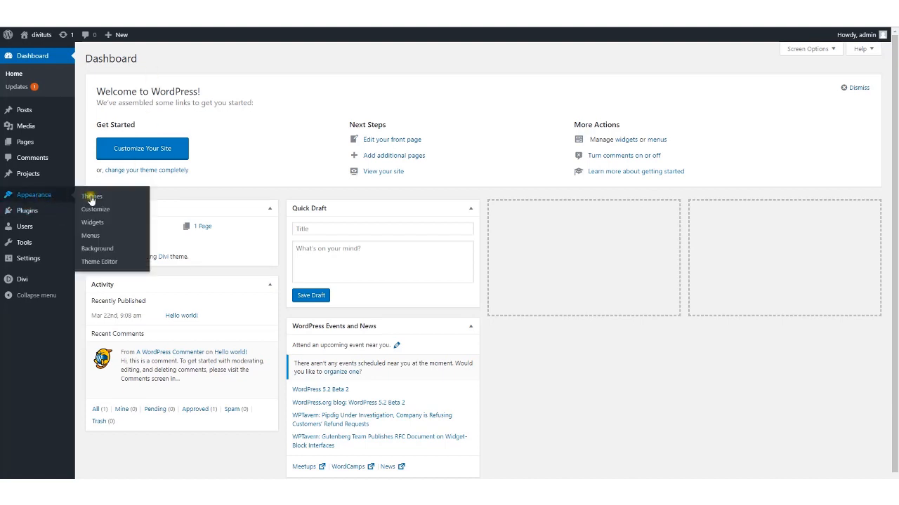
{"action": "left_click", "coordinate": [92, 198]}
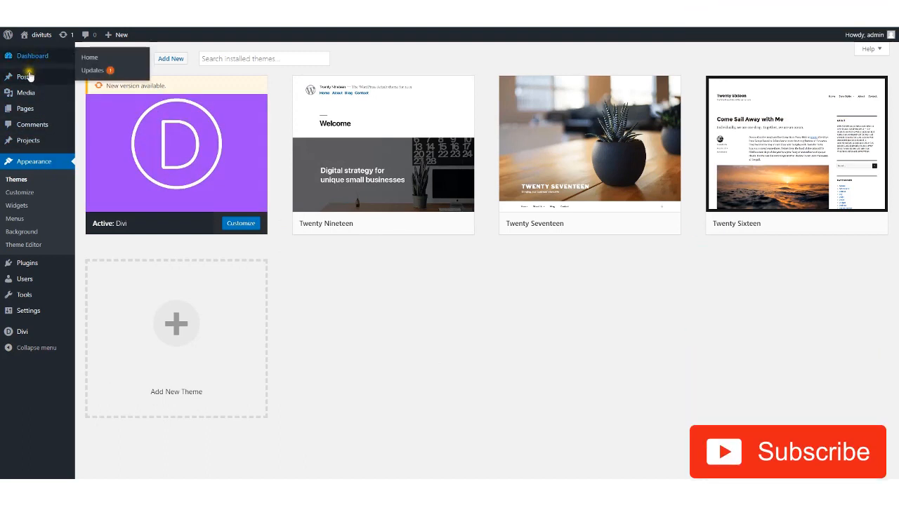
- Add a new page to the site and title it "Slider"
{"action": "mouse_move", "coordinate": [20, 115]}
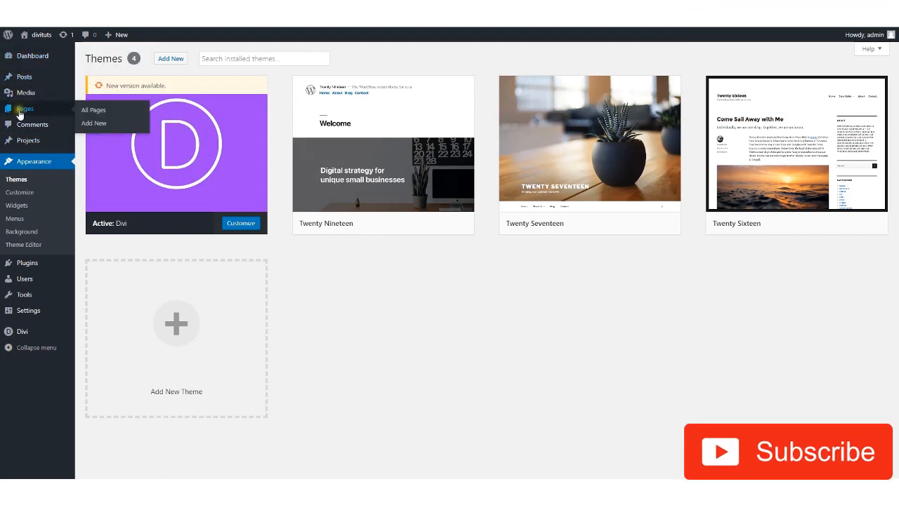
{"action": "left_click", "coordinate": [94, 111]}
{"action": "left_click", "coordinate": [135, 60]}
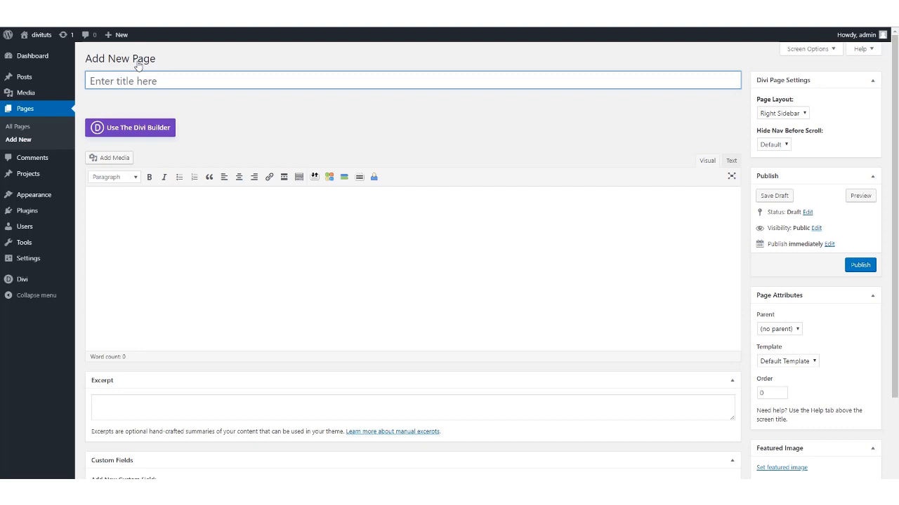
{"action": "key", "text": "shift"}
- Set the Slider page's layout to No Sidebar and publish the page
{"action": "left_click", "coordinate": [796, 113]}
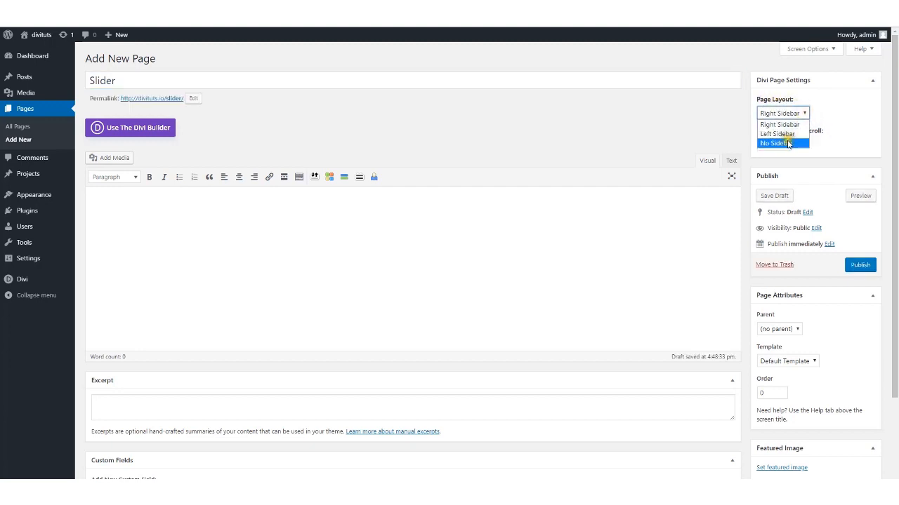
{"action": "left_click", "coordinate": [788, 144]}
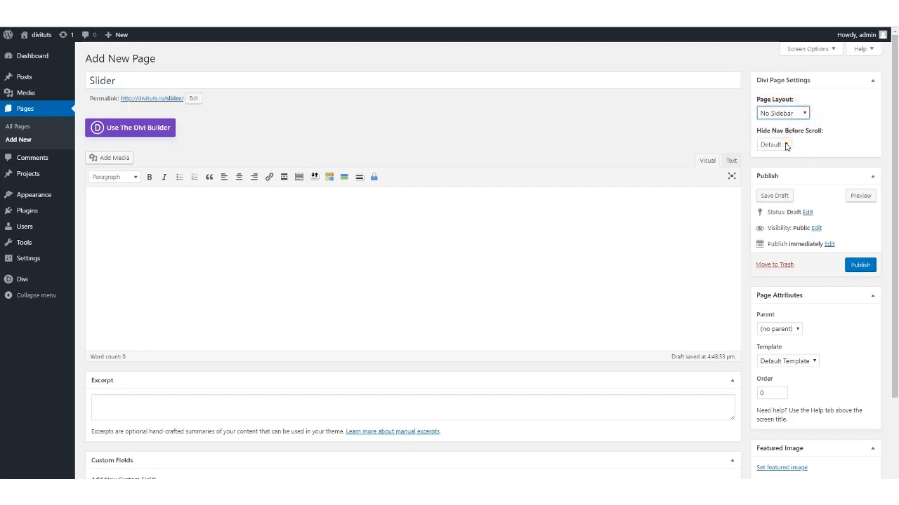
{"action": "left_click", "coordinate": [860, 267]}
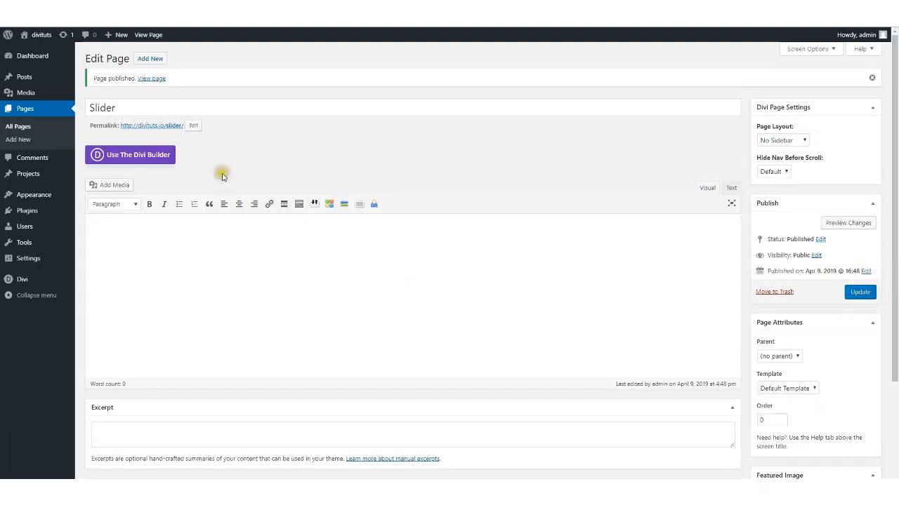
- Open the published Slider page in a separate tab, check the example slider, and return to the page editor
{"action": "right_click", "coordinate": [160, 78]}
{"action": "left_click", "coordinate": [176, 86]}
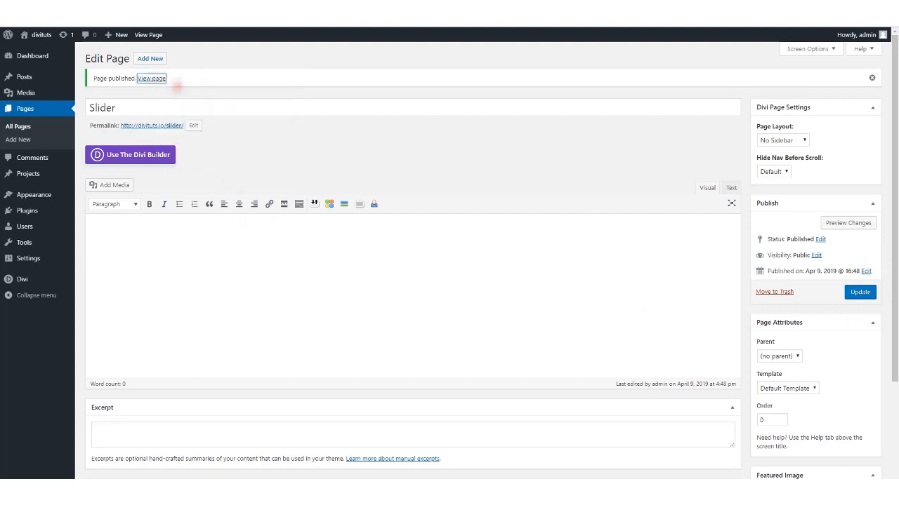
{"action": "key", "text": "ctrl+Tab"}
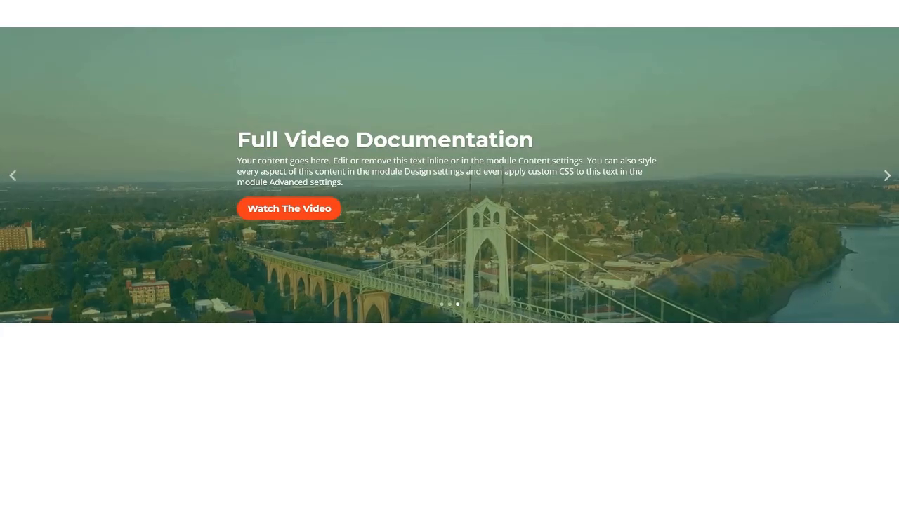
{"action": "key", "text": "ctrl+shift+Tab"}
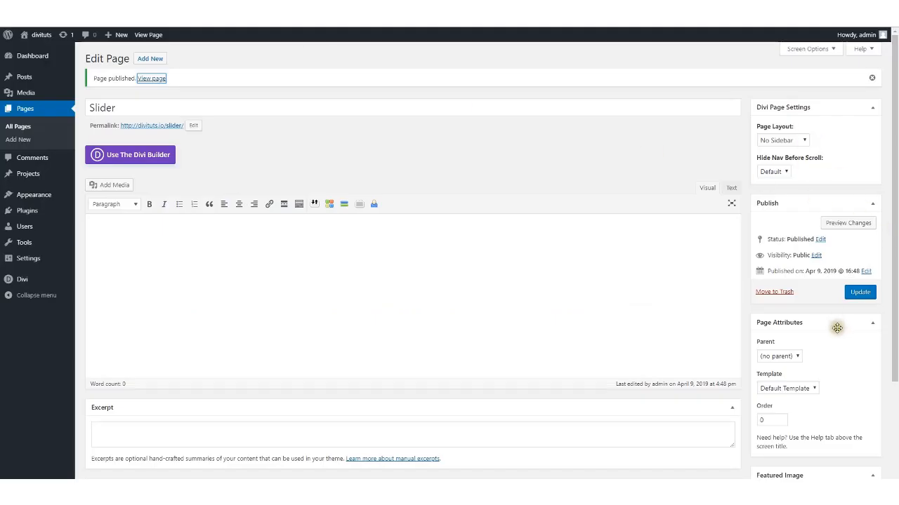
- Assign the Blank Page template to the Slider page and update it
{"action": "left_click", "coordinate": [795, 390]}
{"action": "left_click", "coordinate": [785, 408]}
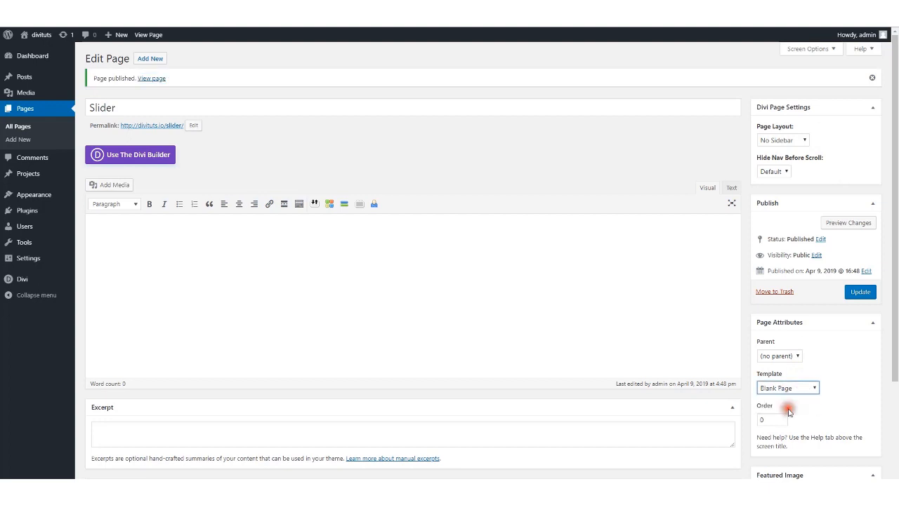
{"action": "left_click", "coordinate": [859, 294]}
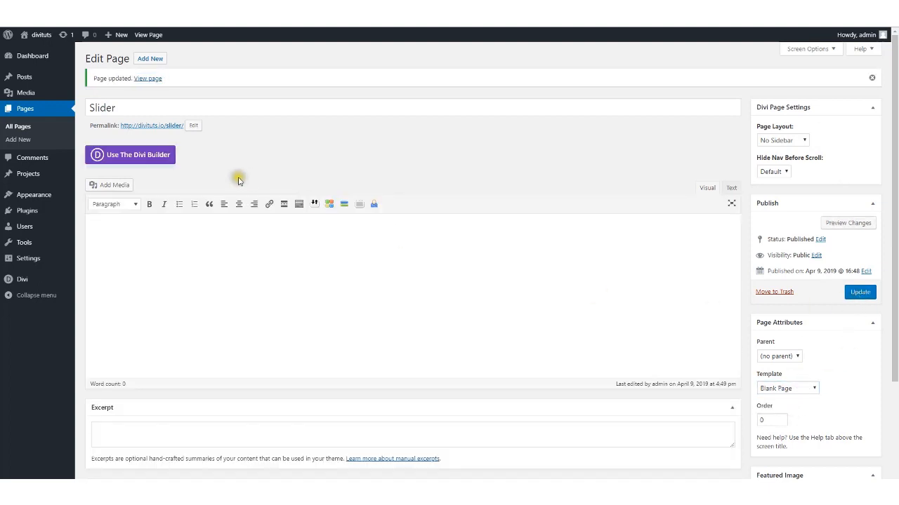
- Start building the Slider page from scratch with the Divi Builder and switch to front-end editing
{"action": "left_click", "coordinate": [146, 158]}
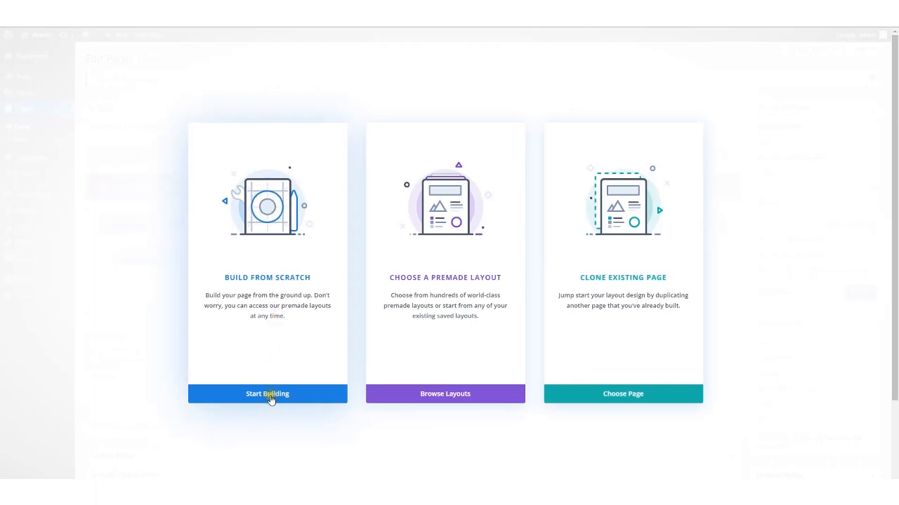
{"action": "left_click", "coordinate": [269, 395]}
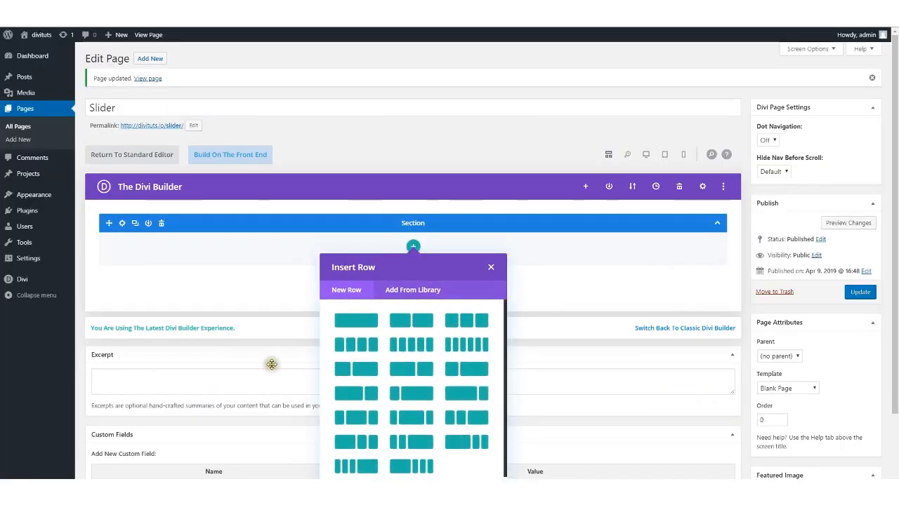
{"action": "left_click", "coordinate": [233, 156]}
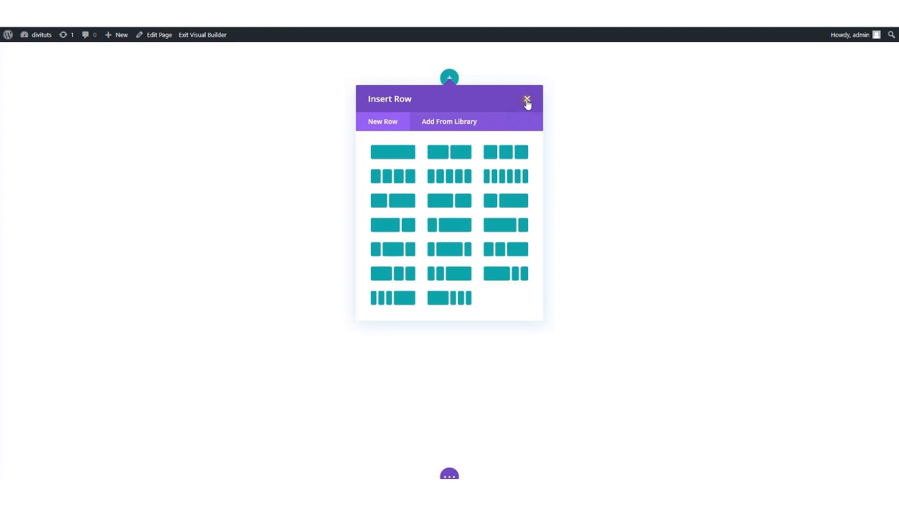
- Insert a fullwidth section containing a Fullwidth Slider module and delete the empty regular section above it
{"action": "left_click", "coordinate": [527, 100]}
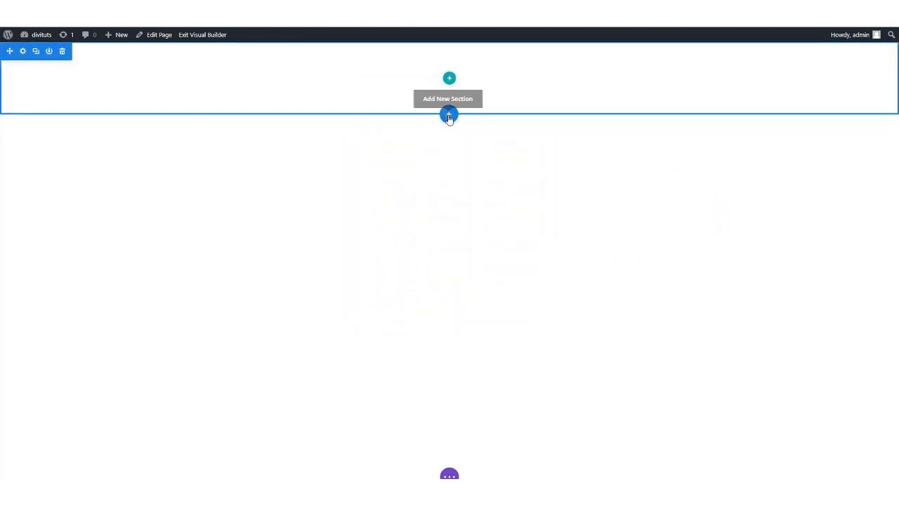
{"action": "left_click", "coordinate": [449, 116]}
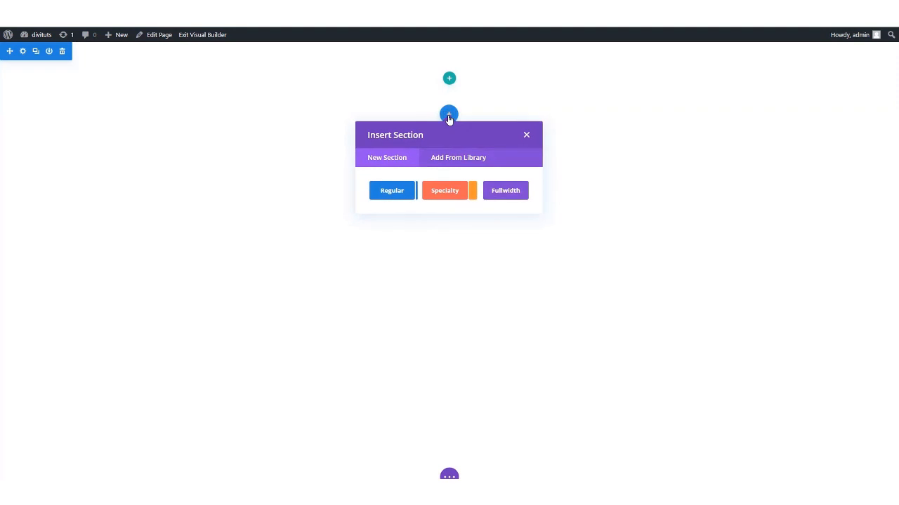
{"action": "left_click", "coordinate": [511, 194]}
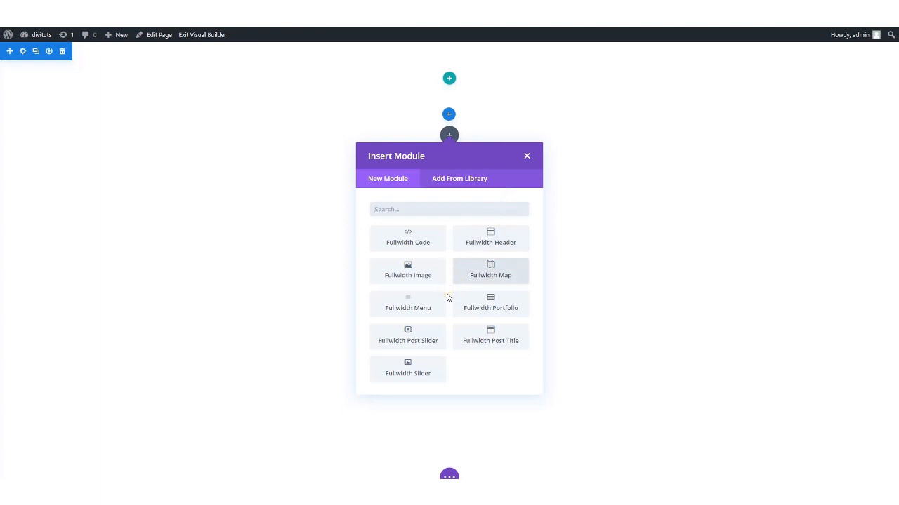
{"action": "left_click", "coordinate": [408, 373]}
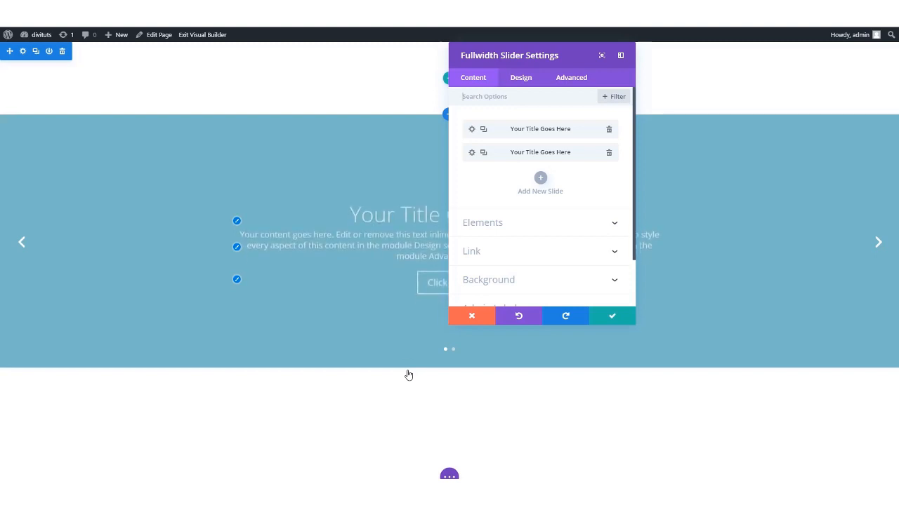
{"action": "left_click", "coordinate": [63, 54]}
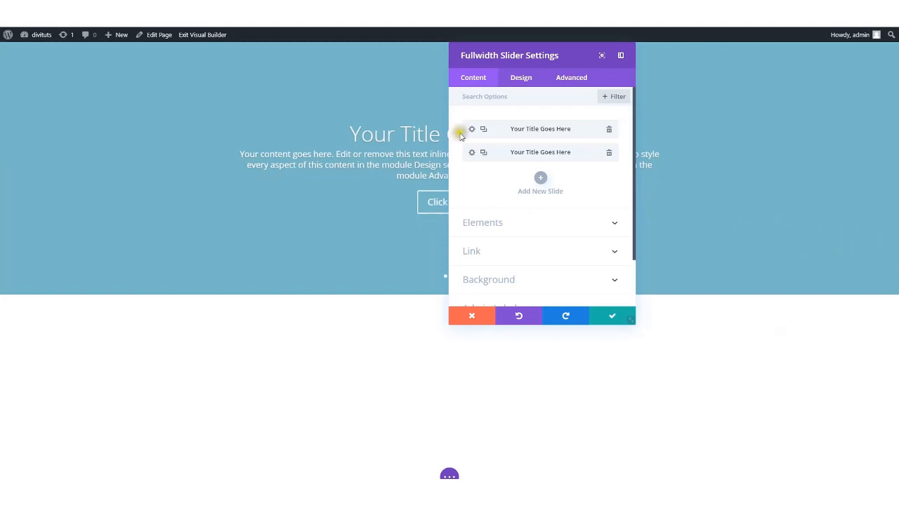
- Dock the Fullwidth Slider settings as a sidebar beside the page preview and close them
{"action": "left_click_drag", "start_coordinate": [525, 59], "coordinate": [346, 57]}
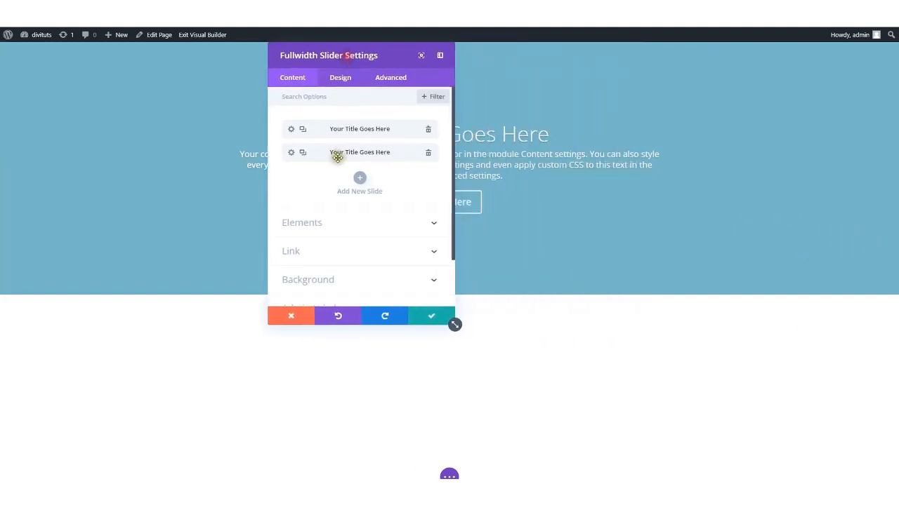
{"action": "left_click", "coordinate": [440, 56]}
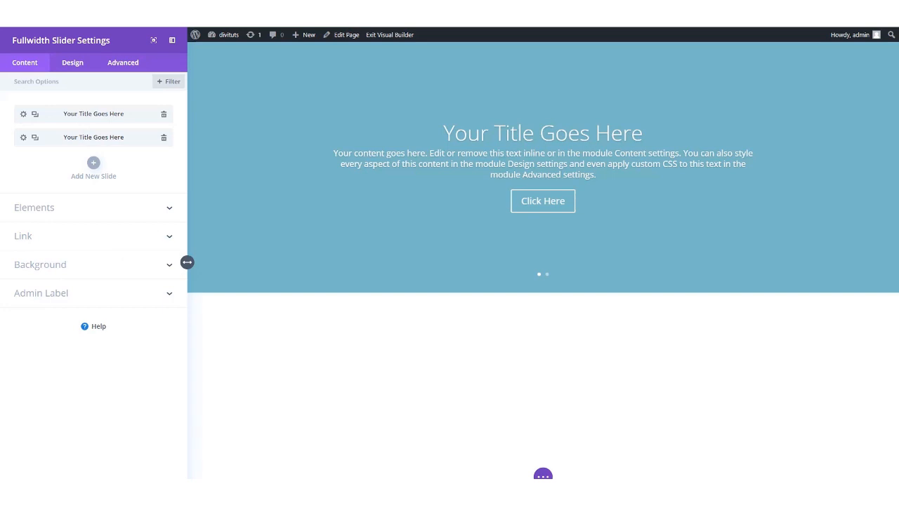
{"action": "left_click", "coordinate": [163, 488]}
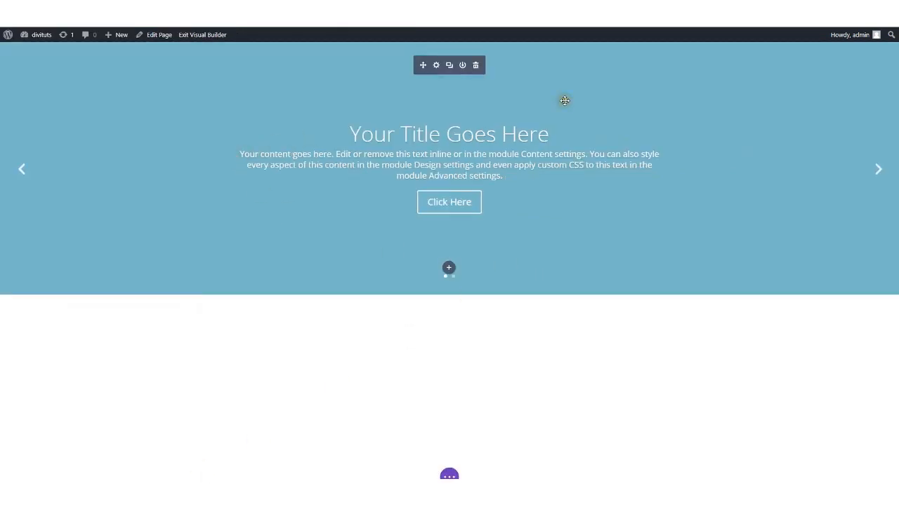
- Reopen the Fullwidth Slider's settings, delete its two default slides, and add a new slide
{"action": "left_click", "coordinate": [435, 66]}
{"action": "left_click", "coordinate": [437, 67]}
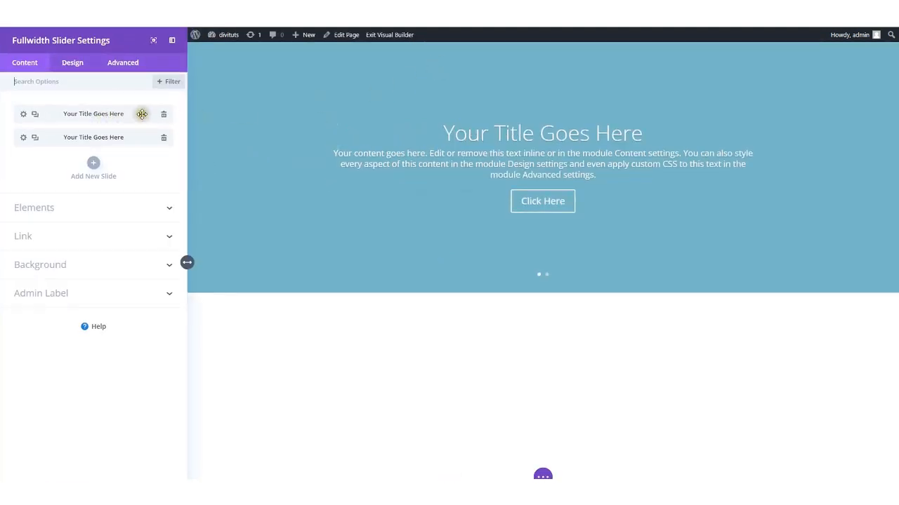
{"action": "left_click", "coordinate": [164, 114]}
{"action": "left_click", "coordinate": [164, 114]}
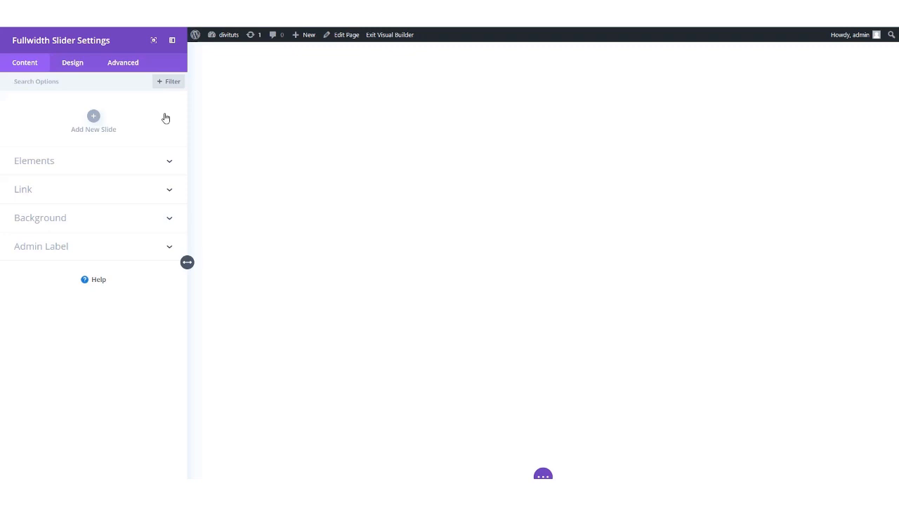
{"action": "left_click", "coordinate": [82, 120]}
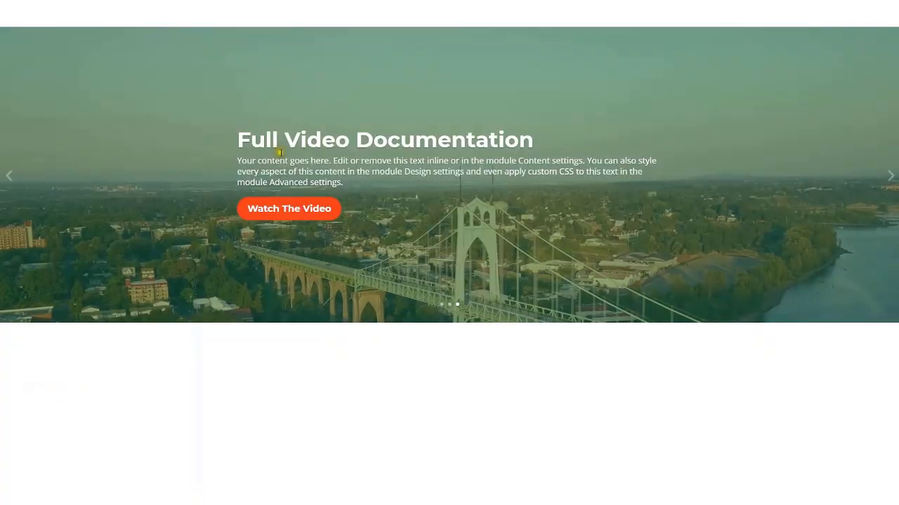
- Go back through the example slider's slides to review the design of the first one
{"action": "left_click", "coordinate": [23, 176]}
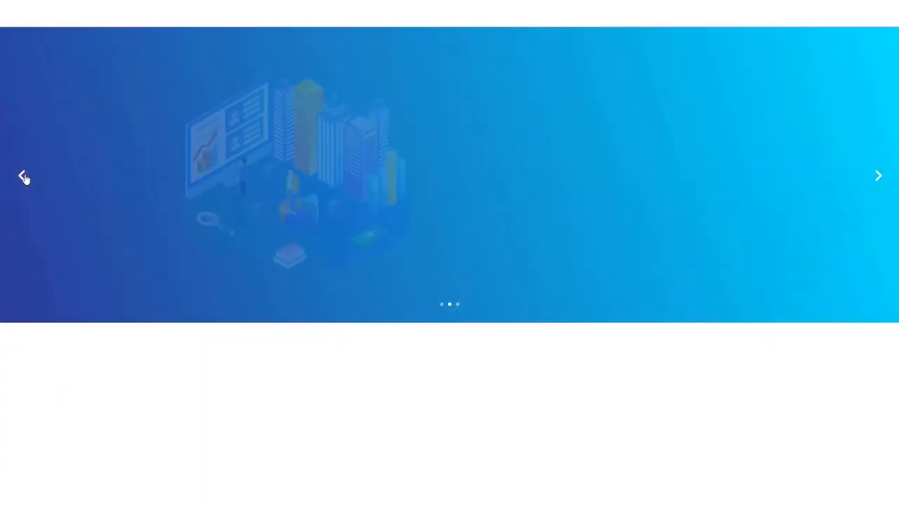
{"action": "left_click", "coordinate": [24, 177]}
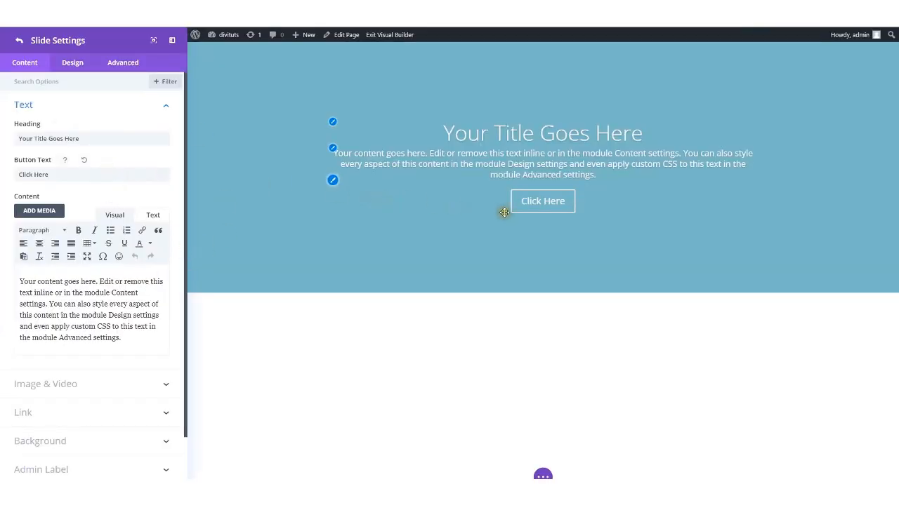
- Upload the image s3 from the computer and set it as the slide's background image
{"action": "scroll", "coordinate": [68, 133], "scroll_direction": "down", "scroll_amount": 1}
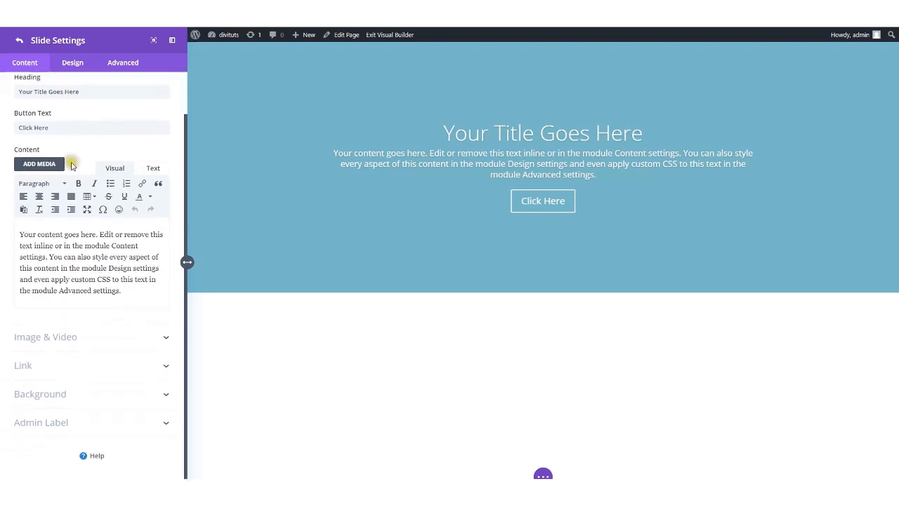
{"action": "left_click", "coordinate": [56, 394]}
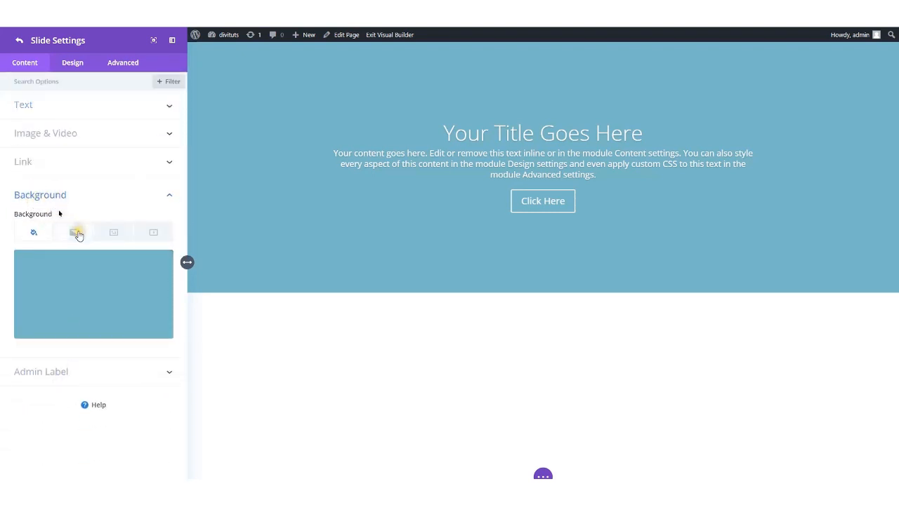
{"action": "left_click", "coordinate": [115, 235]}
{"action": "left_click", "coordinate": [92, 290]}
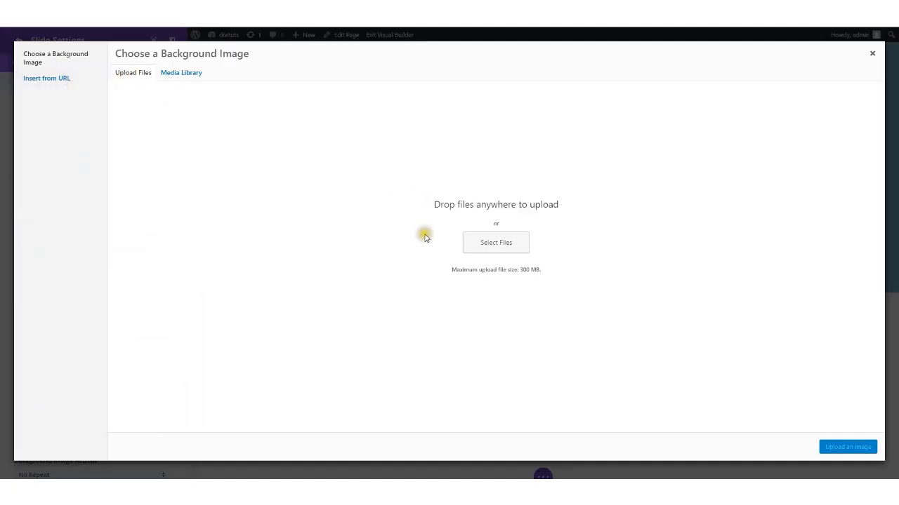
{"action": "left_click", "coordinate": [497, 248]}
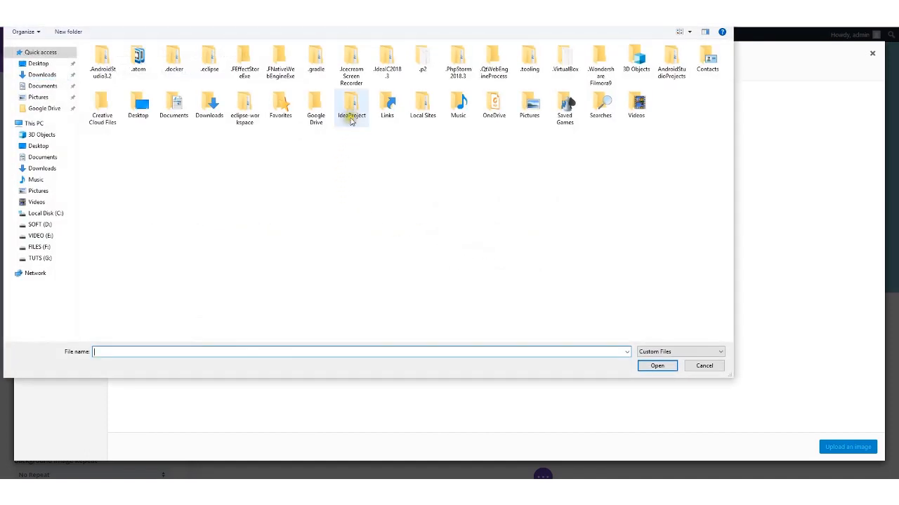
{"action": "double_click", "coordinate": [351, 105]}
{"action": "left_click", "coordinate": [360, 77]}
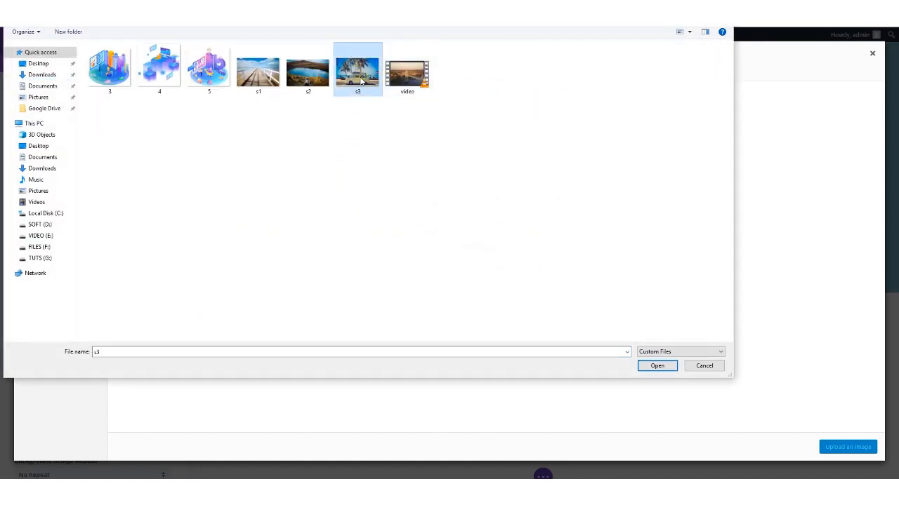
{"action": "left_click", "coordinate": [653, 366]}
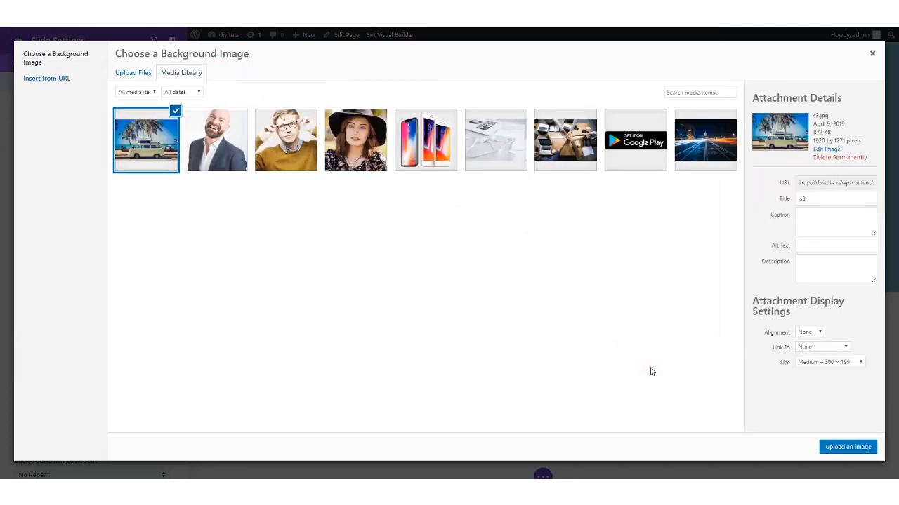
{"action": "left_click", "coordinate": [864, 450]}
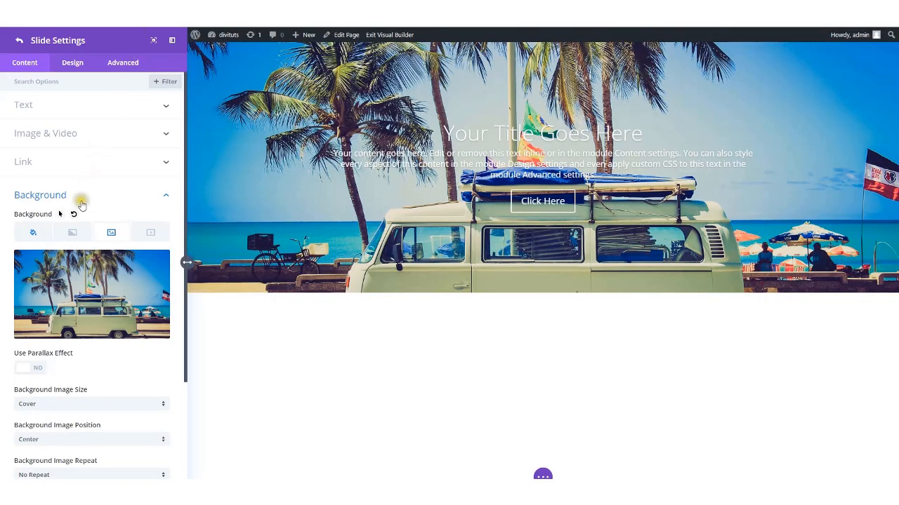
- Enable the slide's background overlay and set its color to semi-transparent black, rgba(0,0,0,0.7)
{"action": "scroll", "coordinate": [79, 211], "scroll_direction": "down", "scroll_amount": 3}
{"action": "scroll", "coordinate": [80, 224], "scroll_direction": "up", "scroll_amount": 3}
{"action": "left_click", "coordinate": [73, 63]}
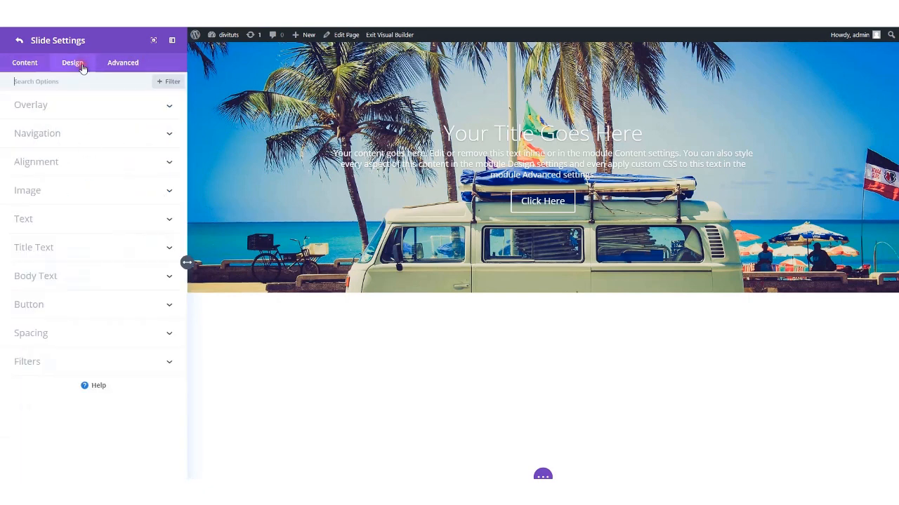
{"action": "left_click", "coordinate": [94, 111]}
{"action": "left_click", "coordinate": [27, 140]}
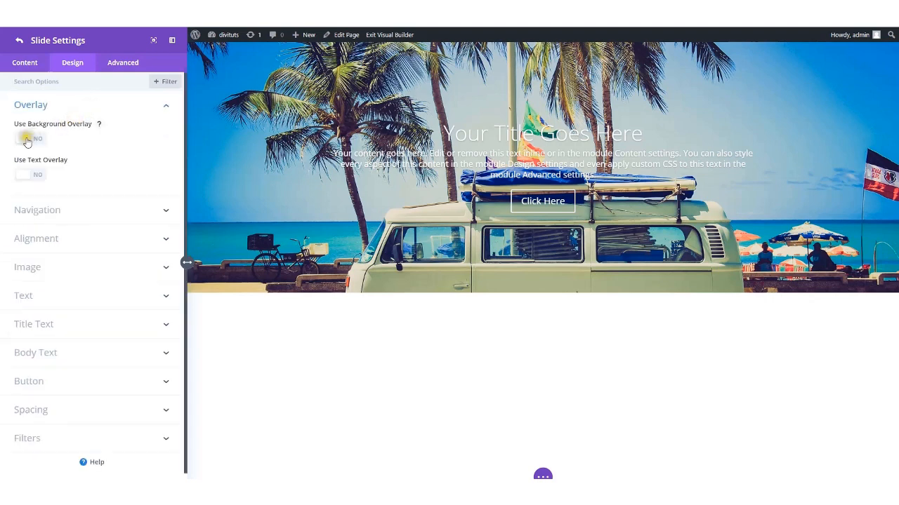
{"action": "left_click", "coordinate": [47, 183]}
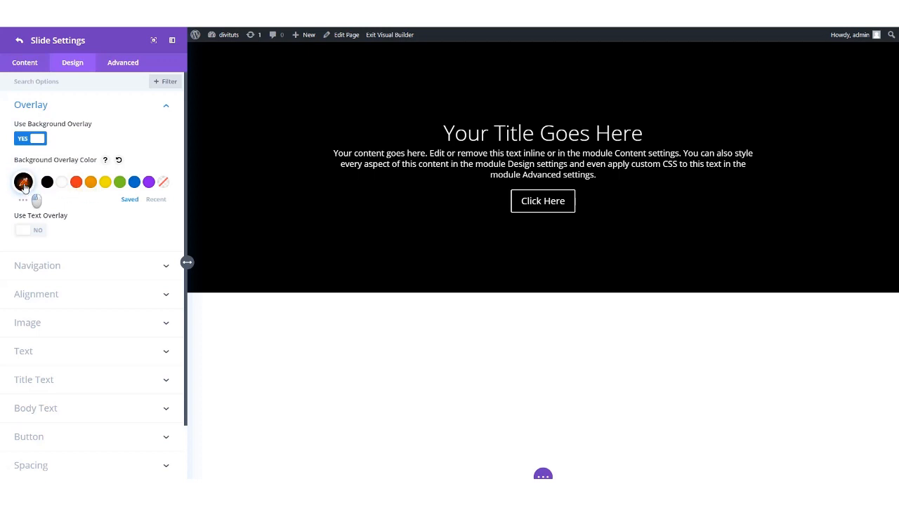
{"action": "left_click", "coordinate": [24, 183]}
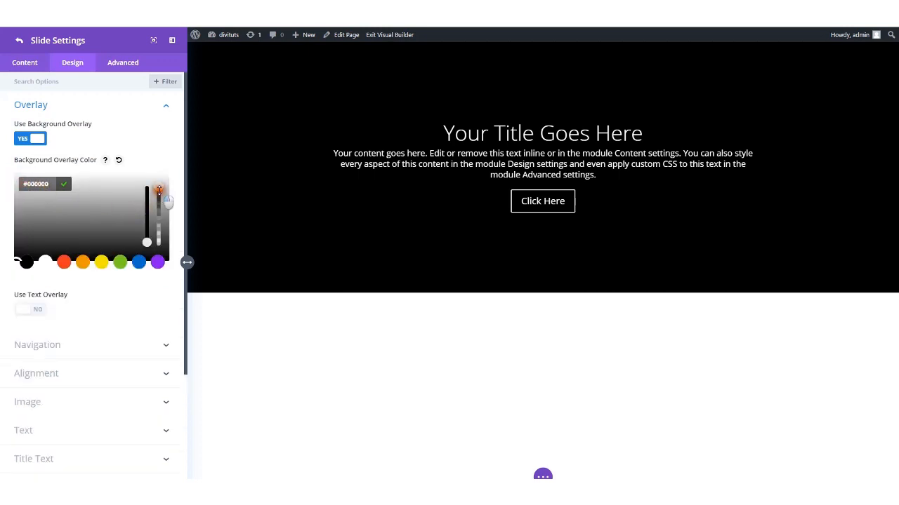
{"action": "left_click_drag", "start_coordinate": [159, 190], "coordinate": [162, 209]}
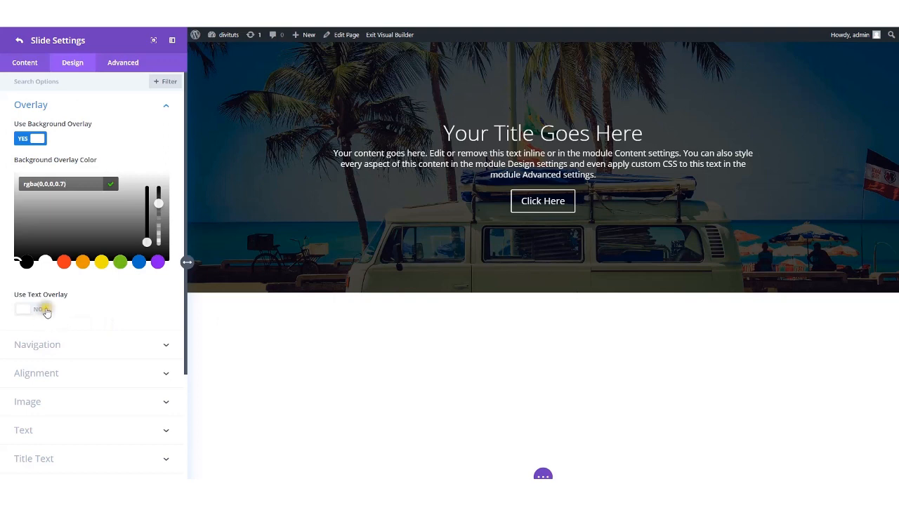
- Enable the text overlay and set its color to semi-transparent red, rgba(224,43,32,0.56)
{"action": "scroll", "coordinate": [46, 307], "scroll_direction": "down", "scroll_amount": 2}
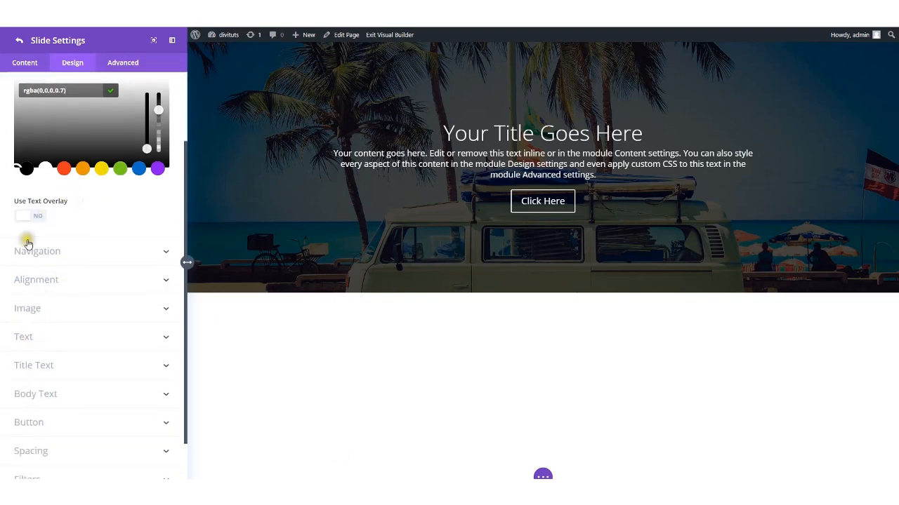
{"action": "left_click", "coordinate": [27, 218]}
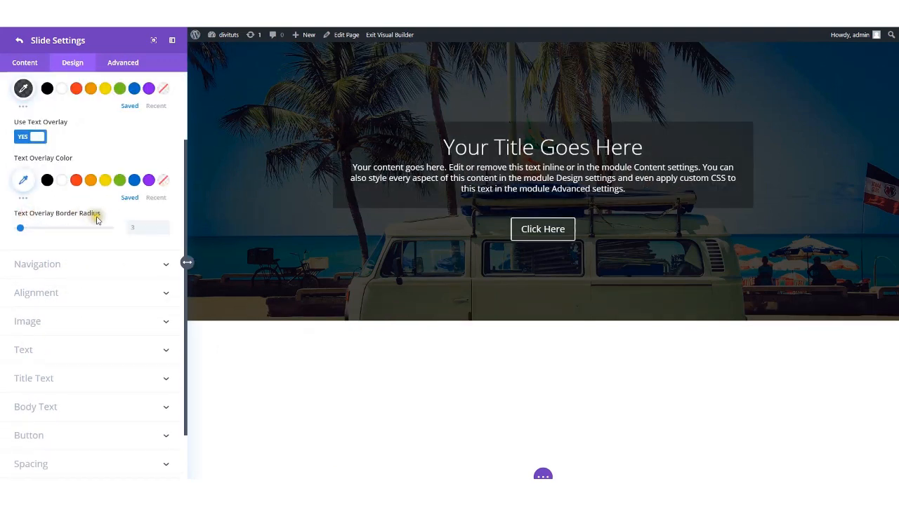
{"action": "left_click", "coordinate": [77, 184]}
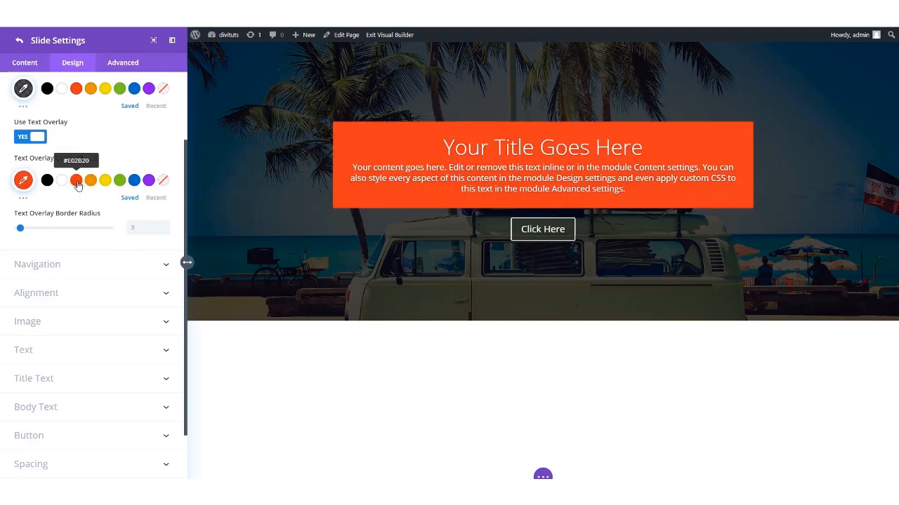
{"action": "left_click", "coordinate": [24, 183]}
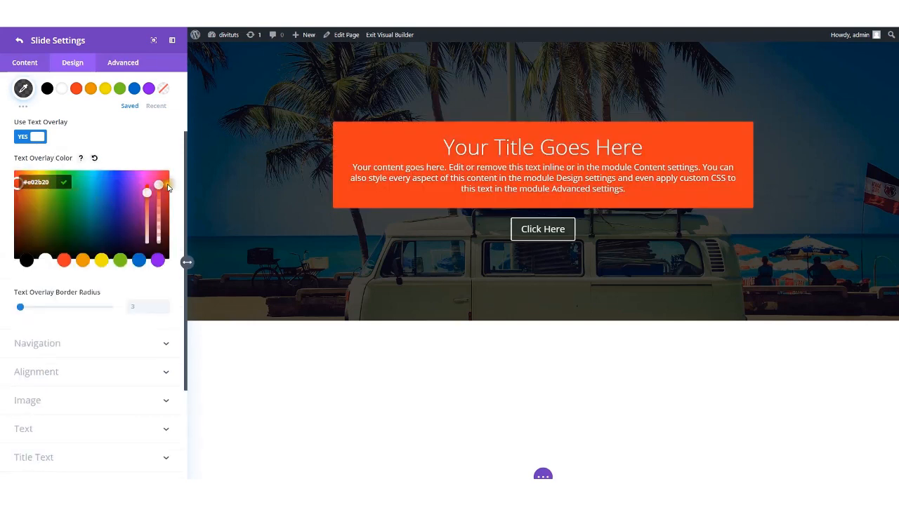
{"action": "left_click_drag", "start_coordinate": [161, 191], "coordinate": [169, 219]}
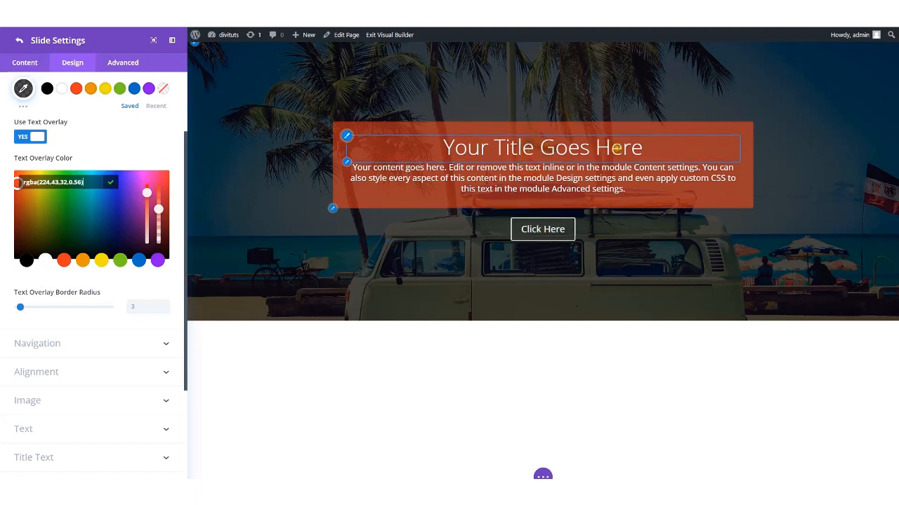
- Replace the slide's title in the page preview with "Get The Best Solution"
{"action": "left_click_drag", "start_coordinate": [643, 148], "coordinate": [445, 142]}
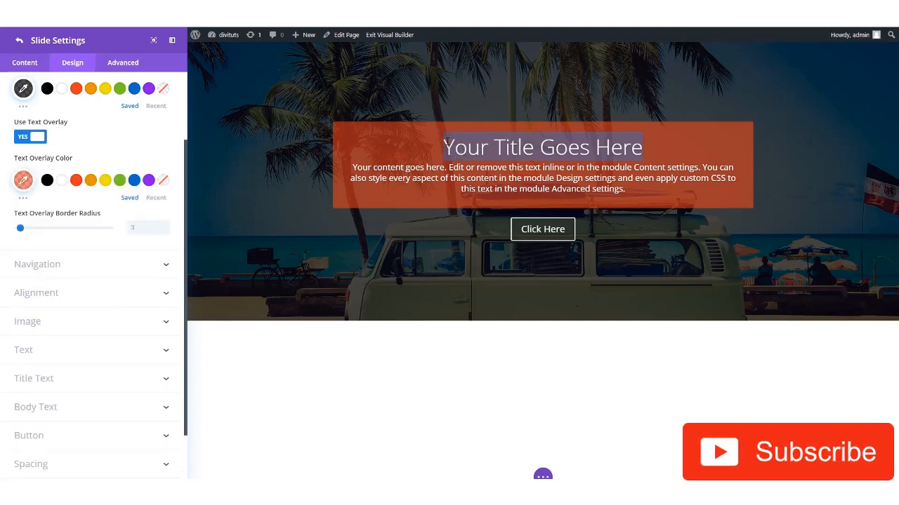
{"action": "type", "text": "Get The"}
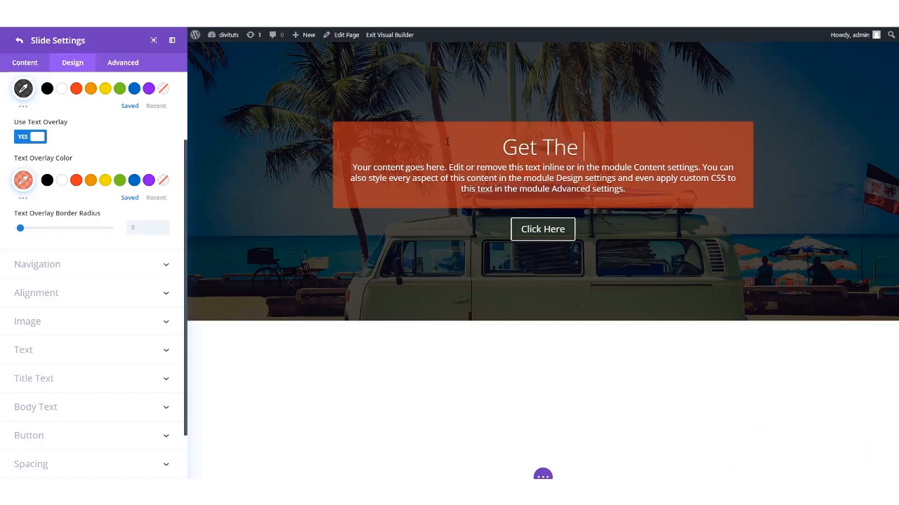
{"action": "type", "text": " Bes"}
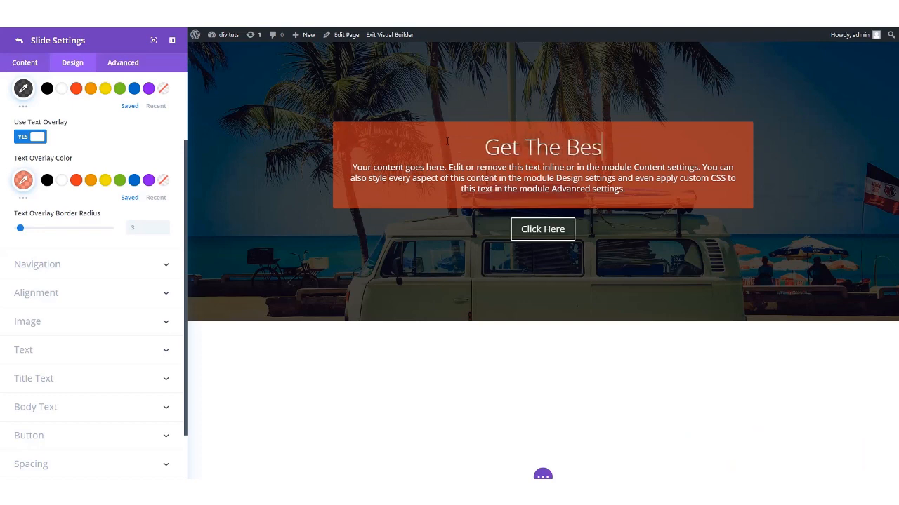
{"action": "type", "text": "t So"}
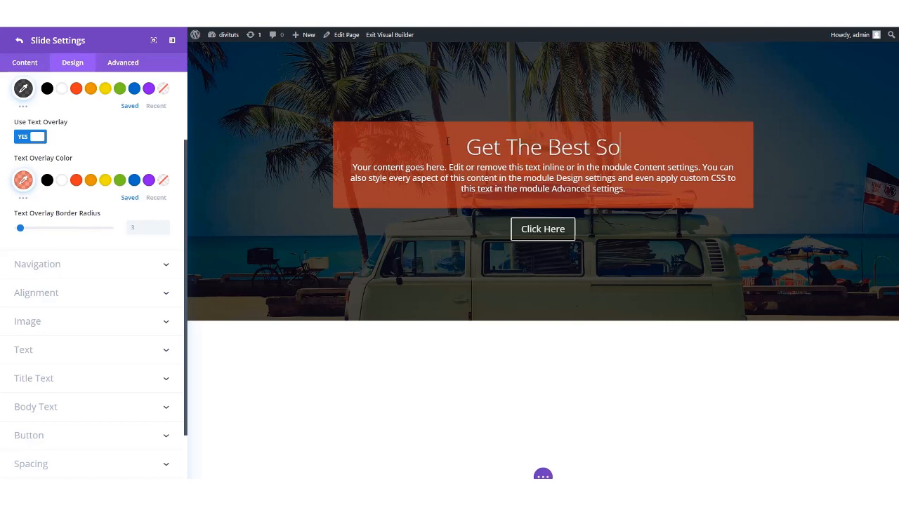
{"action": "type", "text": "lution"}
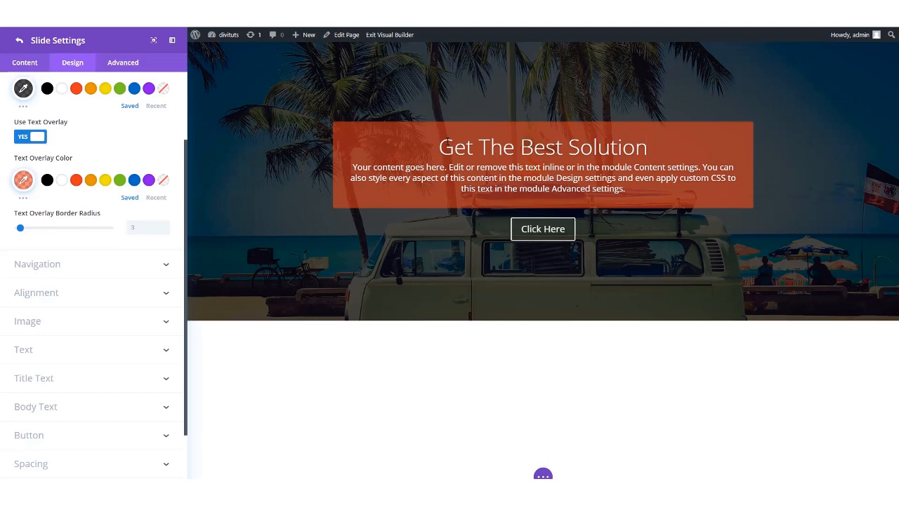
- Set the slide's title font to Montserrat
{"action": "scroll", "coordinate": [90, 257], "scroll_direction": "up", "scroll_amount": 2}
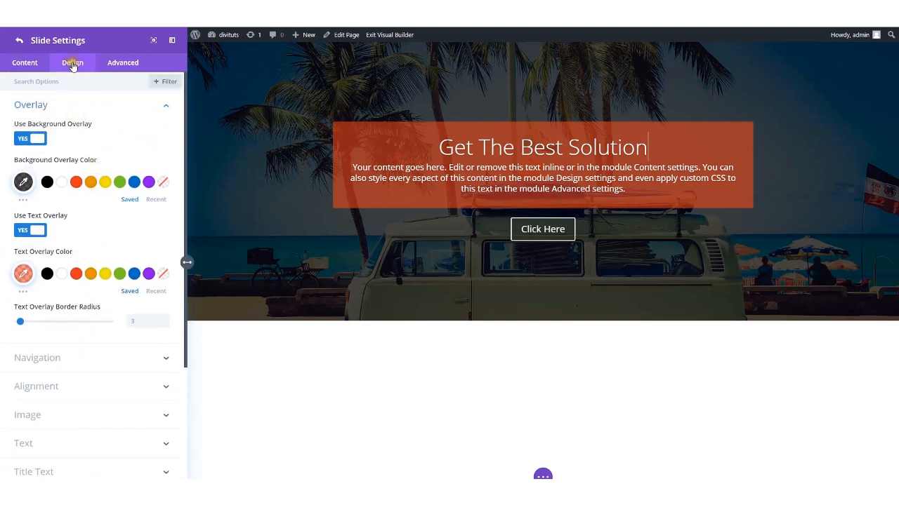
{"action": "scroll", "coordinate": [80, 284], "scroll_direction": "down", "scroll_amount": 2}
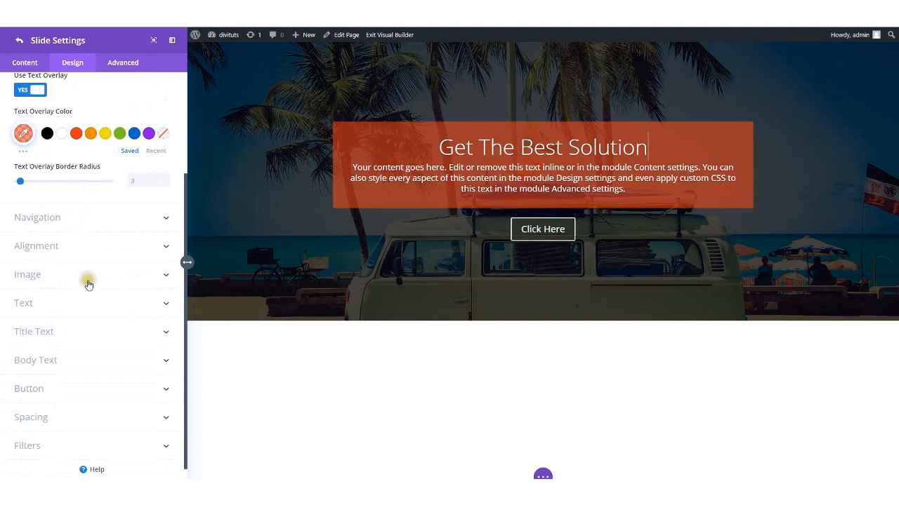
{"action": "left_click", "coordinate": [71, 337]}
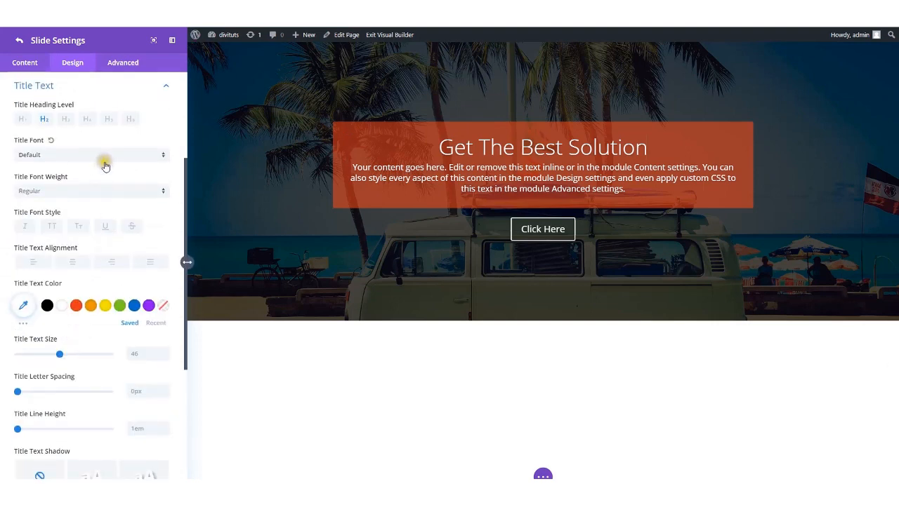
{"action": "left_click", "coordinate": [109, 160]}
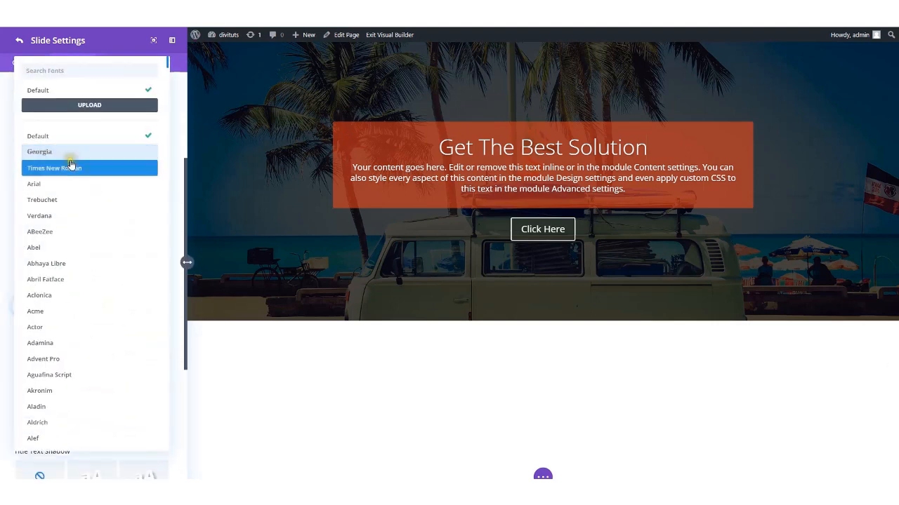
{"action": "left_click", "coordinate": [86, 71]}
{"action": "type", "text": "montse"}
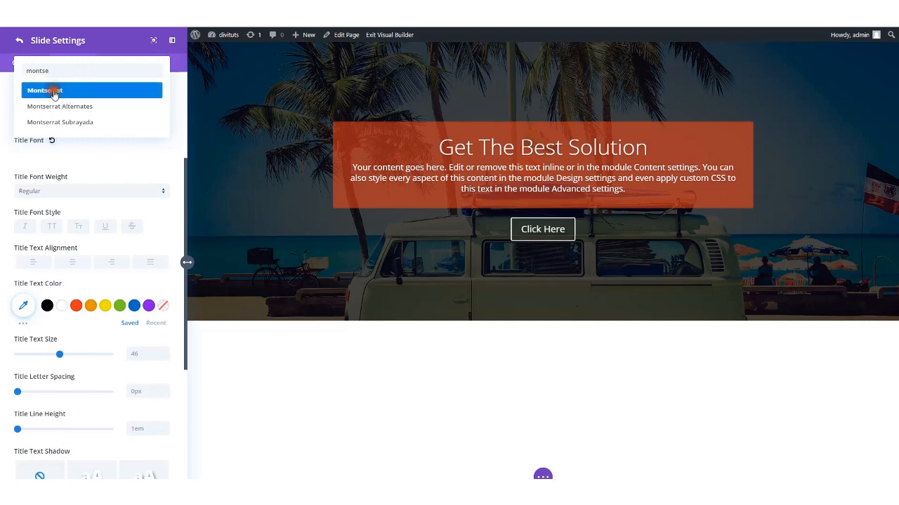
{"action": "left_click", "coordinate": [54, 89]}
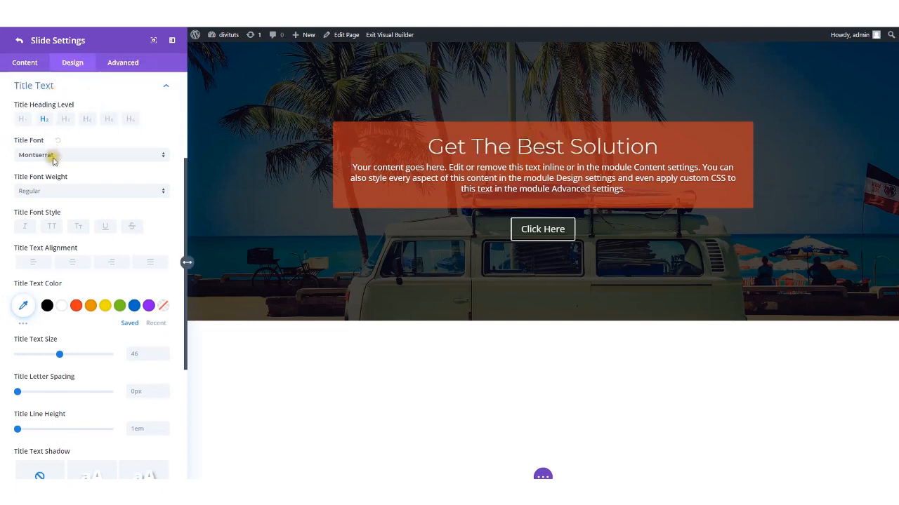
- Set the title's font weight to Bold and align the title text to the left
{"action": "left_click", "coordinate": [52, 191]}
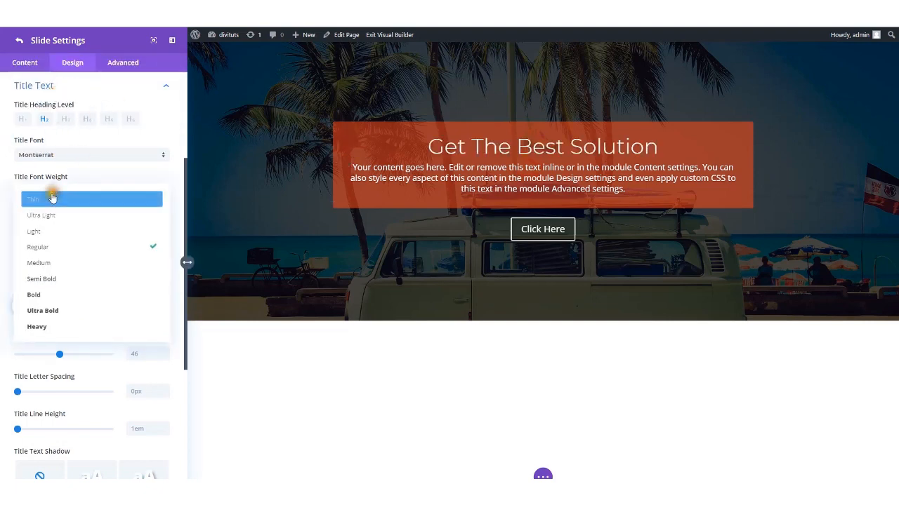
{"action": "left_click", "coordinate": [43, 295]}
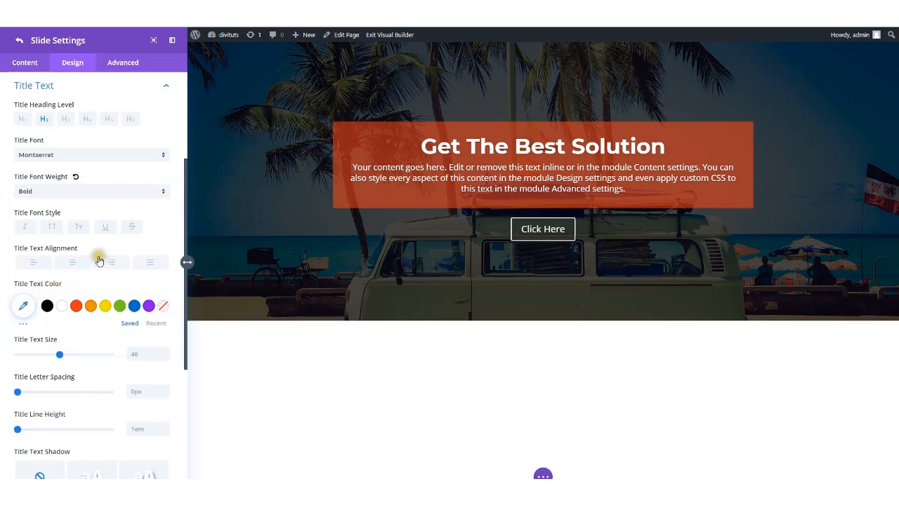
{"action": "scroll", "coordinate": [98, 259], "scroll_direction": "down", "scroll_amount": 1}
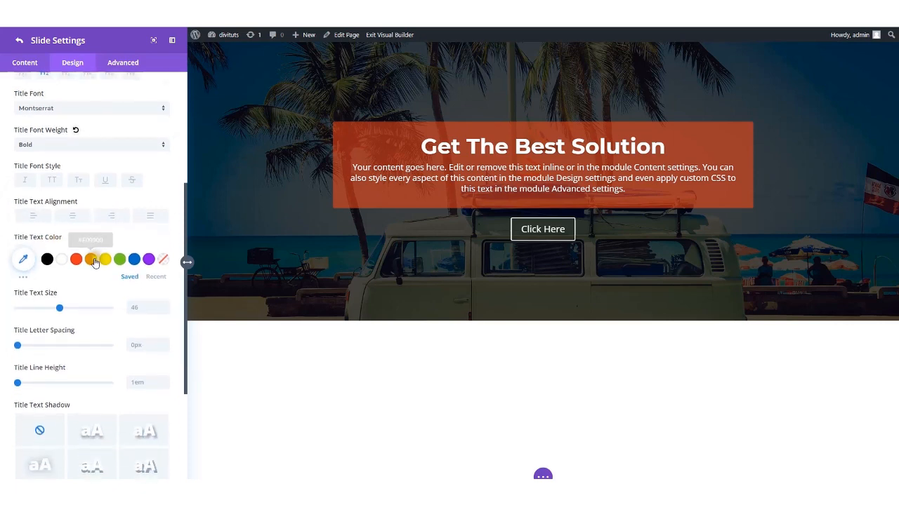
{"action": "left_click", "coordinate": [34, 216]}
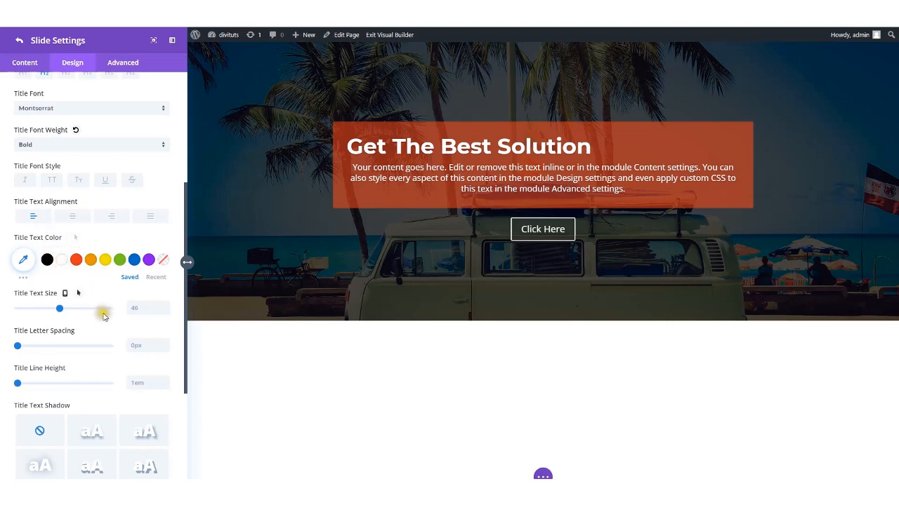
- Set the title text size to 57px and the title line height to 2eme
{"action": "scroll", "coordinate": [103, 309], "scroll_direction": "down", "scroll_amount": 2}
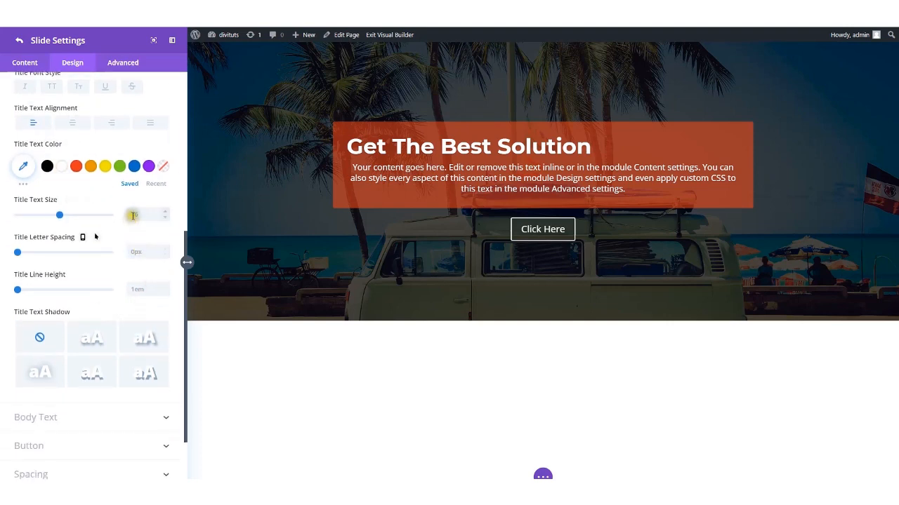
{"action": "left_click_drag", "start_coordinate": [59, 215], "coordinate": [69, 217]}
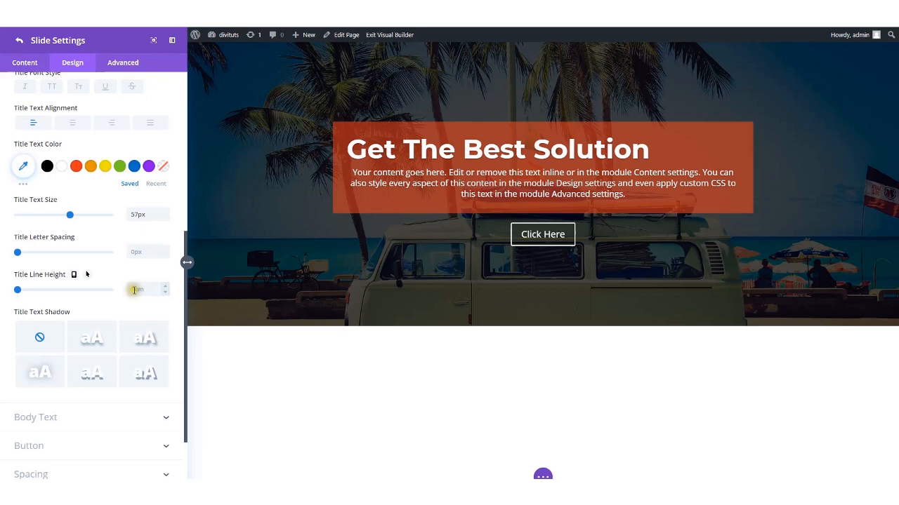
{"action": "left_click", "coordinate": [135, 290]}
{"action": "type", "text": "2eme"}
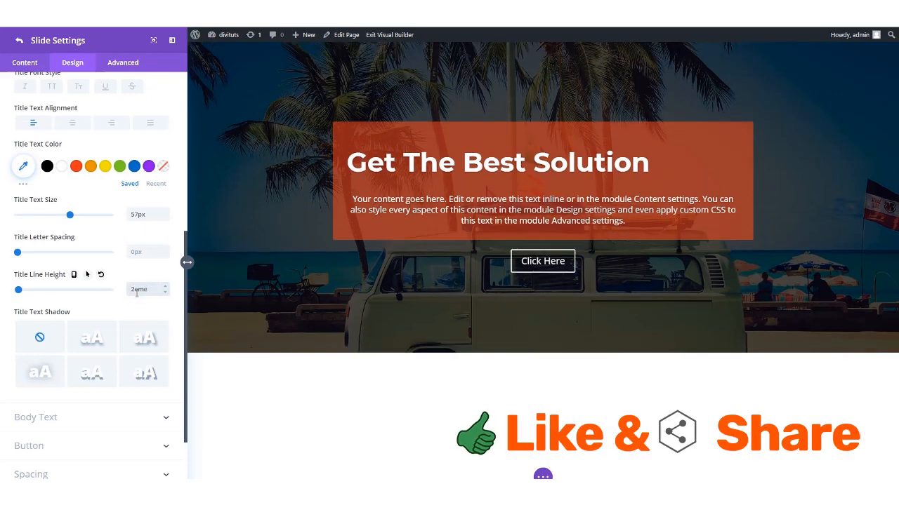
- Set the title line height to 1em
{"action": "type", "text": "m"}
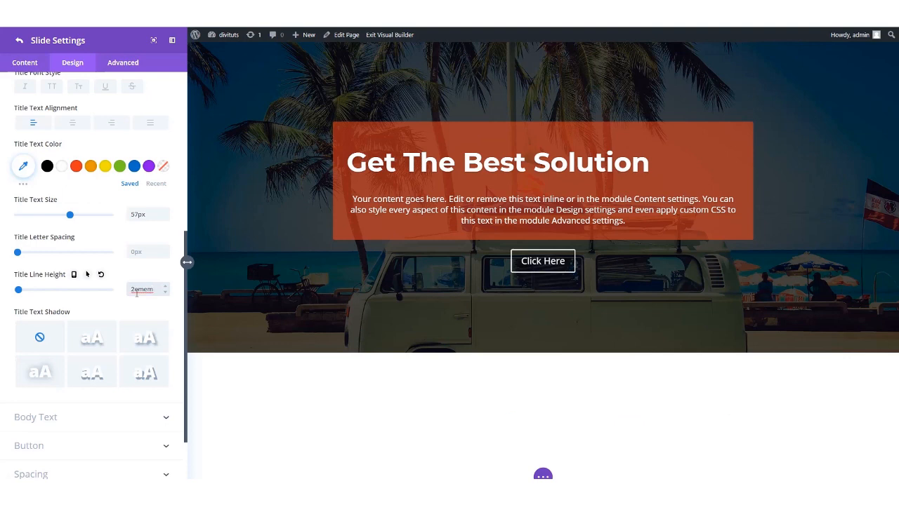
{"action": "left_click_drag", "start_coordinate": [142, 290], "coordinate": [124, 292]}
{"action": "type", "text": "1em"}
{"action": "left_click", "coordinate": [124, 292]}
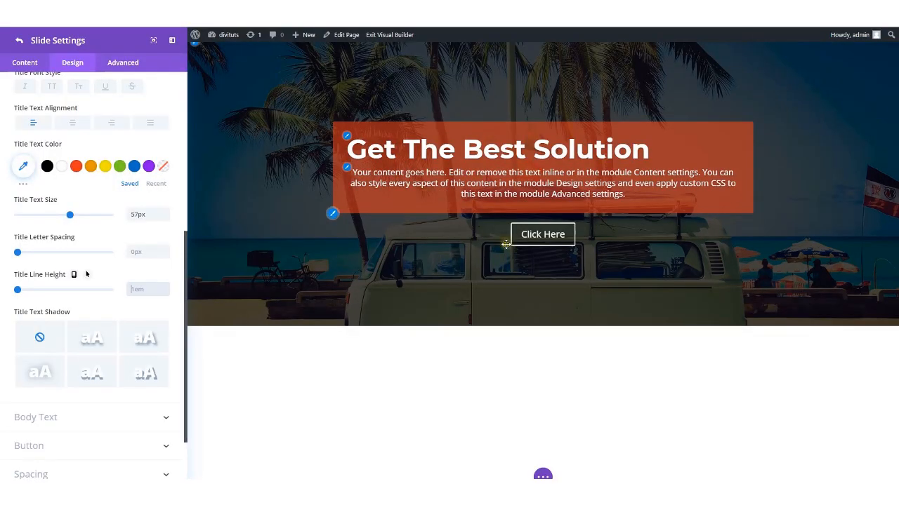
- Align the slide's button to the left and enable custom styles for the button
{"action": "scroll", "coordinate": [117, 265], "scroll_direction": "down", "scroll_amount": 2}
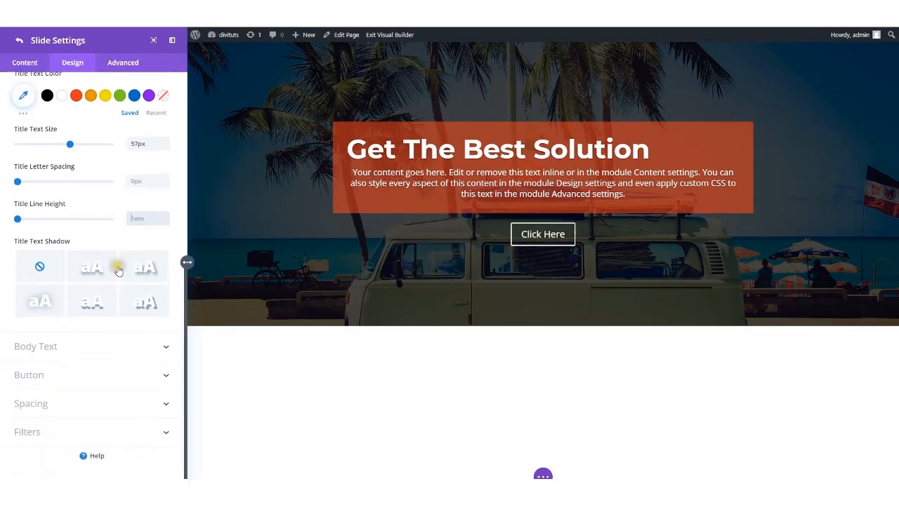
{"action": "left_click", "coordinate": [62, 375]}
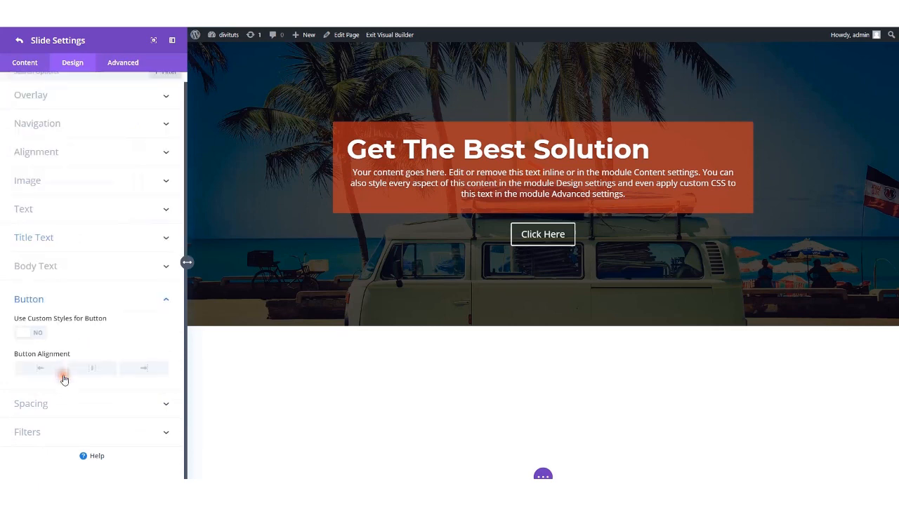
{"action": "left_click", "coordinate": [42, 368]}
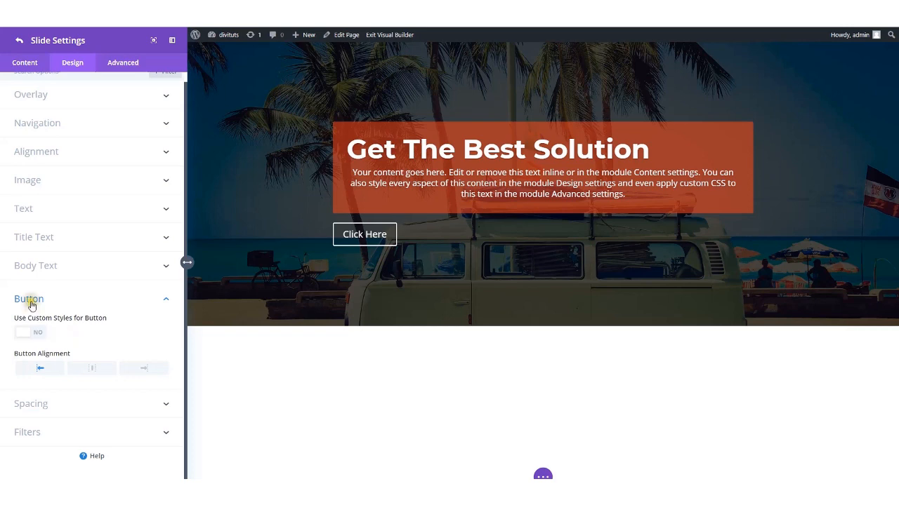
{"action": "left_click", "coordinate": [22, 338]}
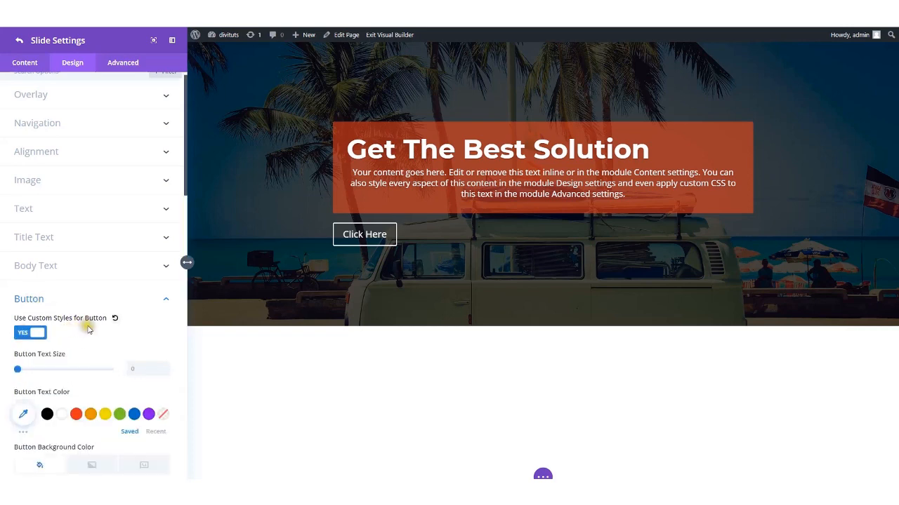
- Give the button a solid background in the saved red, #e02b20
{"action": "scroll", "coordinate": [101, 308], "scroll_direction": "down", "scroll_amount": 4}
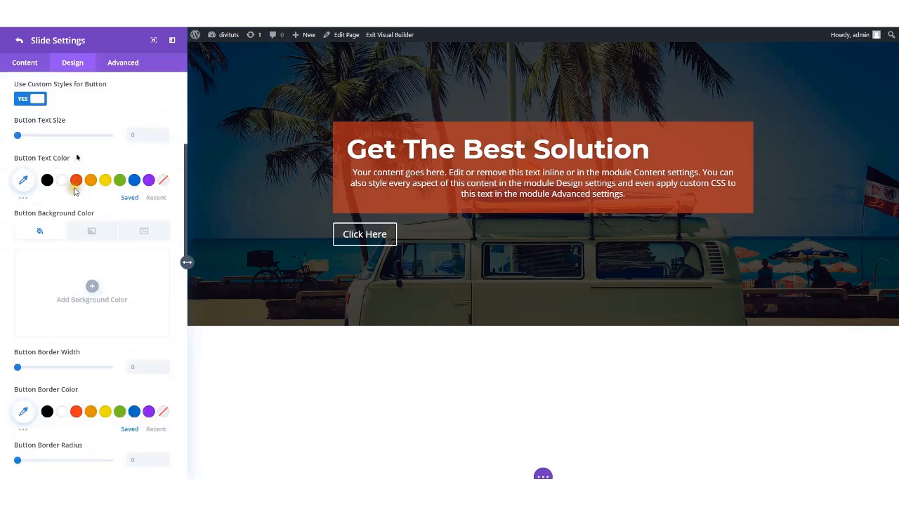
{"action": "left_click", "coordinate": [46, 178]}
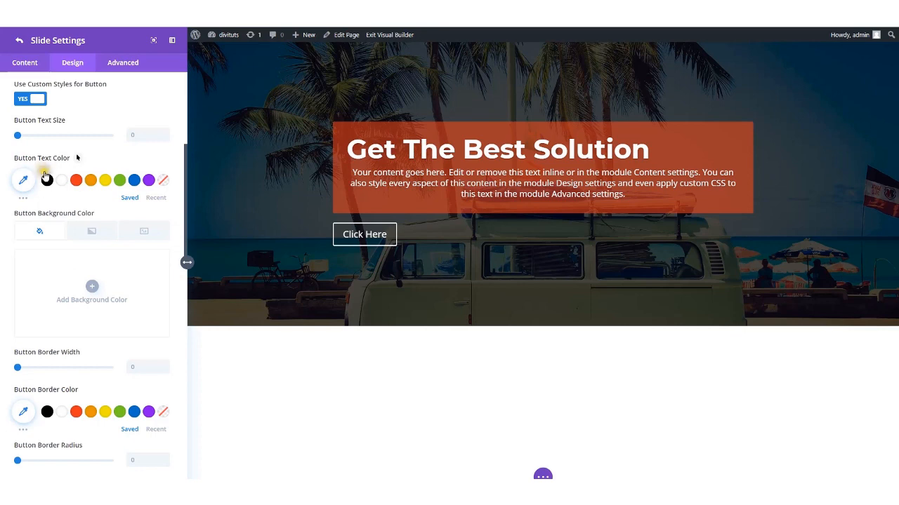
{"action": "left_click", "coordinate": [92, 230]}
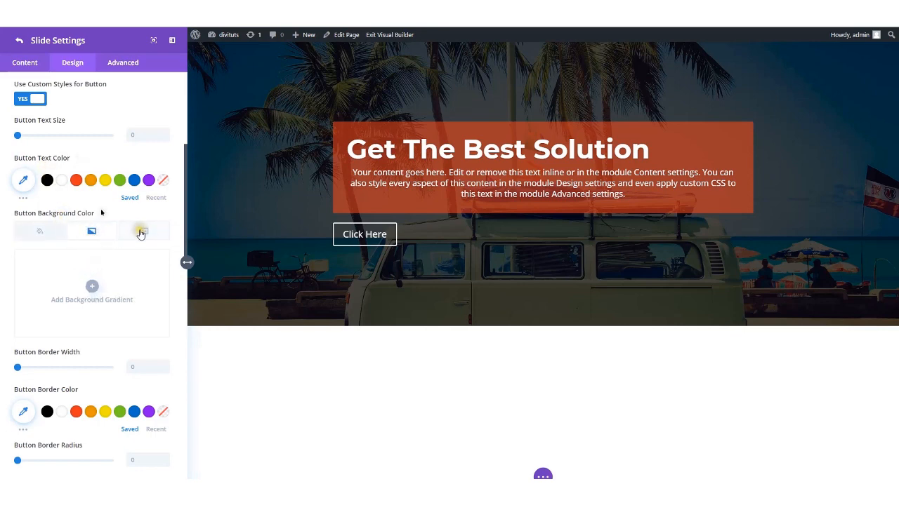
{"action": "left_click", "coordinate": [55, 236]}
{"action": "left_click", "coordinate": [91, 286]}
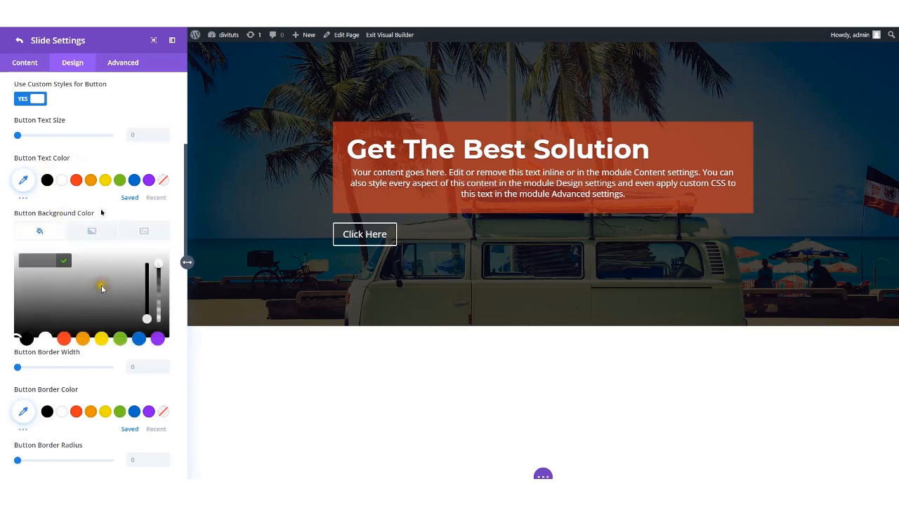
{"action": "left_click", "coordinate": [64, 340]}
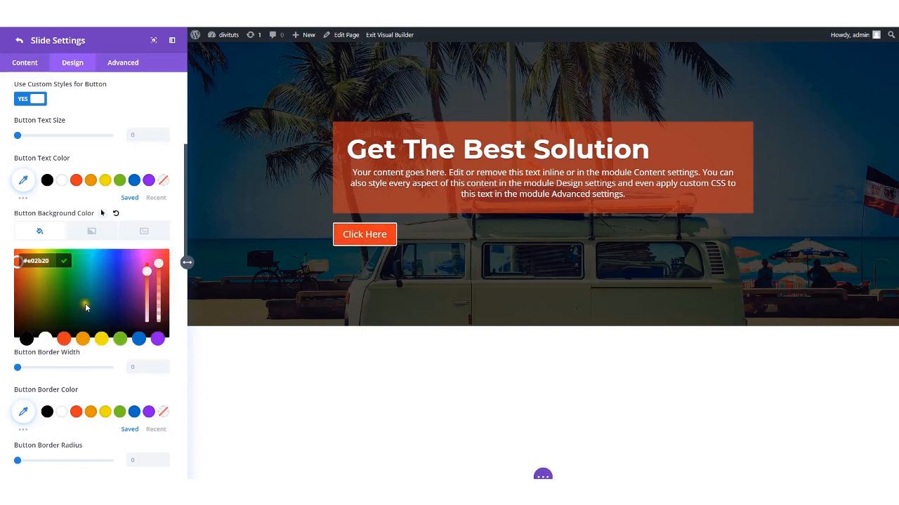
- Set the button's border color to the saved red #E02B20 and its border radius to 100px
{"action": "scroll", "coordinate": [85, 306], "scroll_direction": "down", "scroll_amount": 3}
{"action": "left_click", "coordinate": [77, 319]}
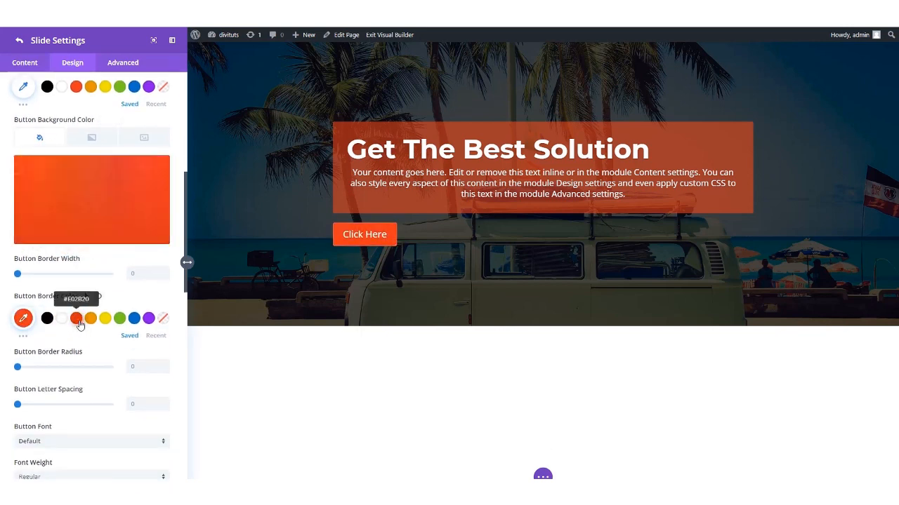
{"action": "scroll", "coordinate": [71, 316], "scroll_direction": "down", "scroll_amount": 5}
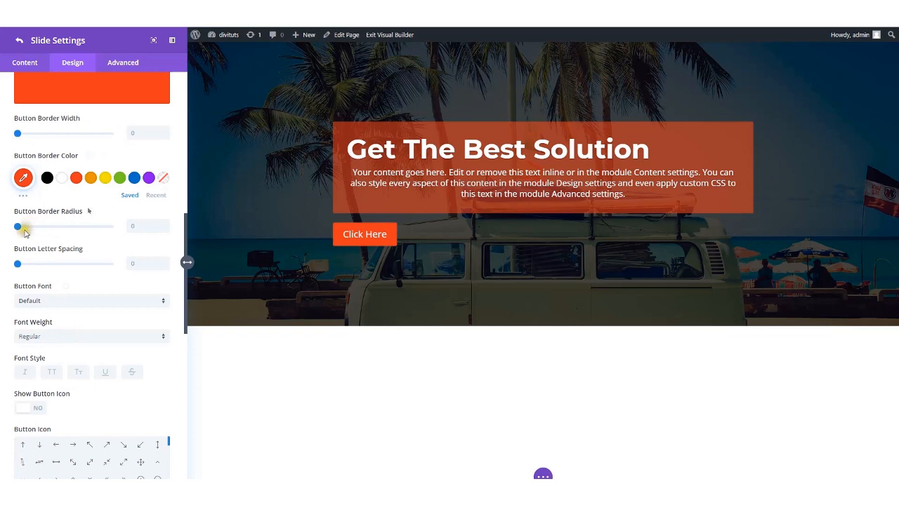
{"action": "left_click_drag", "start_coordinate": [20, 231], "coordinate": [138, 235]}
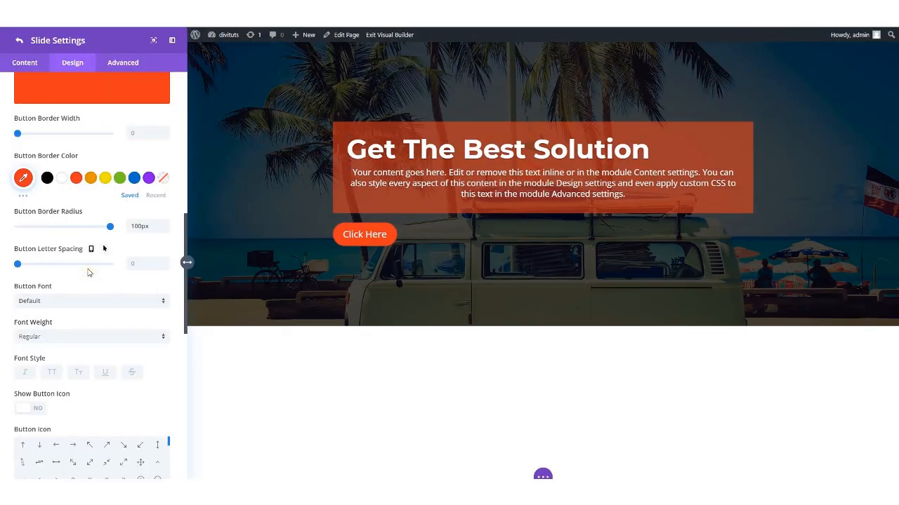
- Change the slide's button text to "Get In Touch"
{"action": "scroll", "coordinate": [89, 274], "scroll_direction": "up", "scroll_amount": 10}
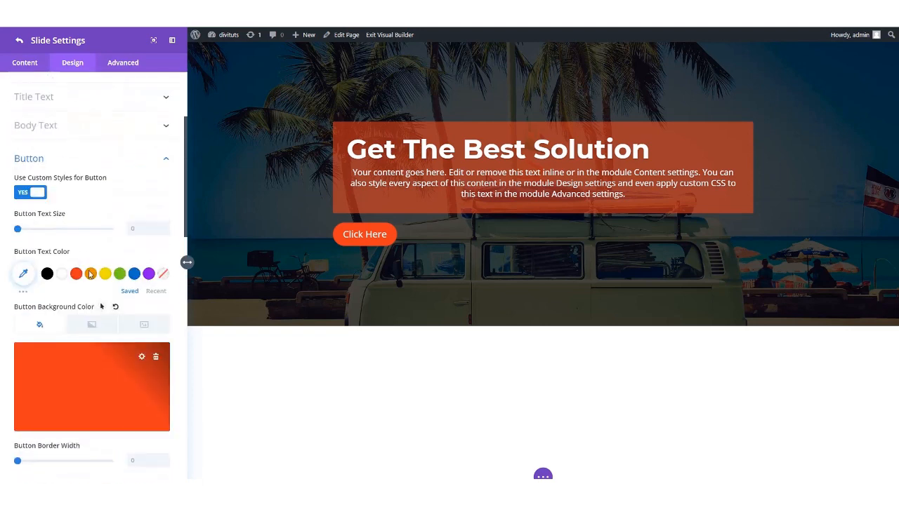
{"action": "left_click", "coordinate": [27, 65]}
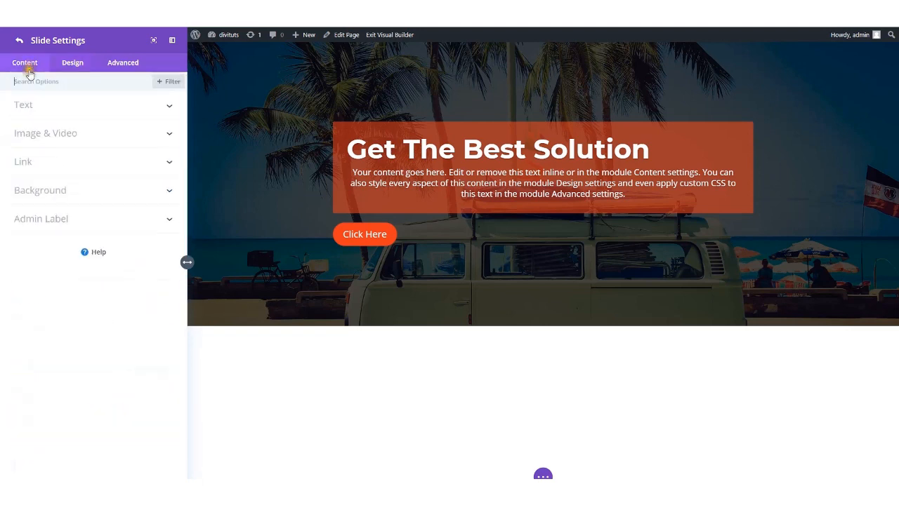
{"action": "left_click", "coordinate": [71, 110]}
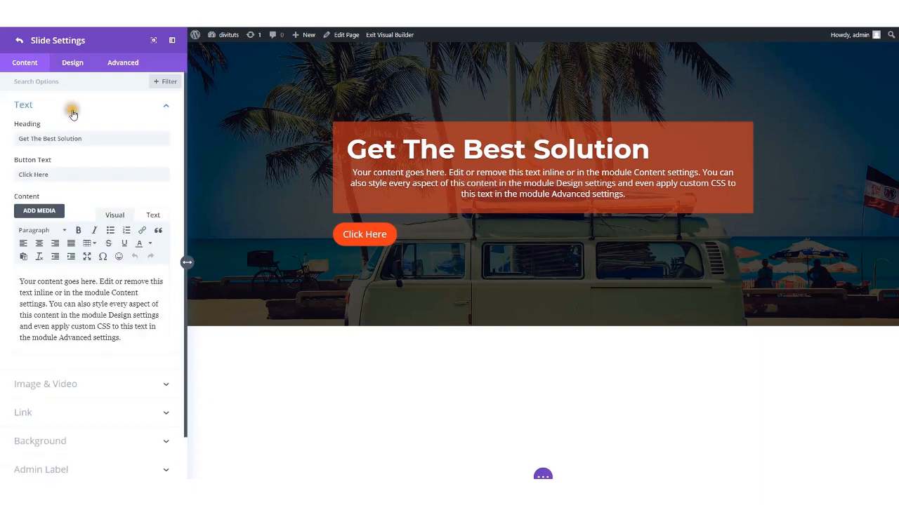
{"action": "left_click_drag", "start_coordinate": [59, 176], "coordinate": [14, 179]}
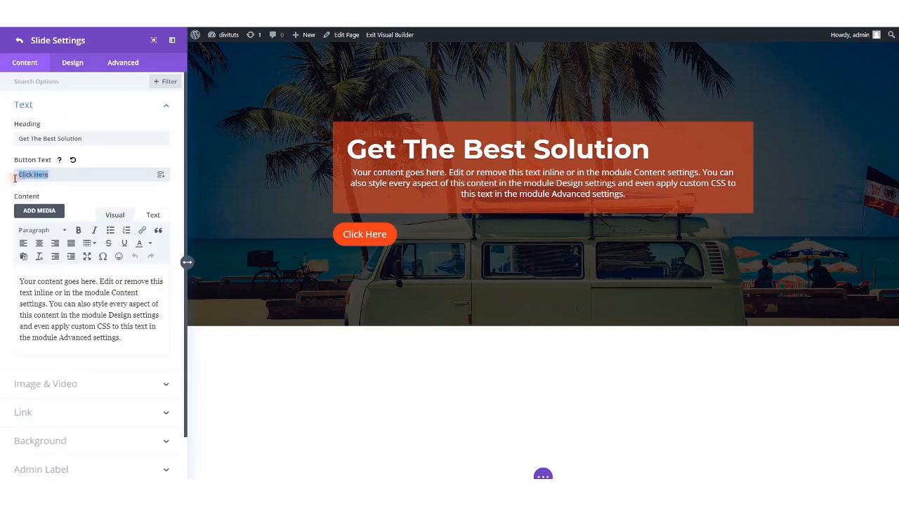
{"action": "key", "text": "BackSpace"}
{"action": "type", "text": "Get In Touch"}
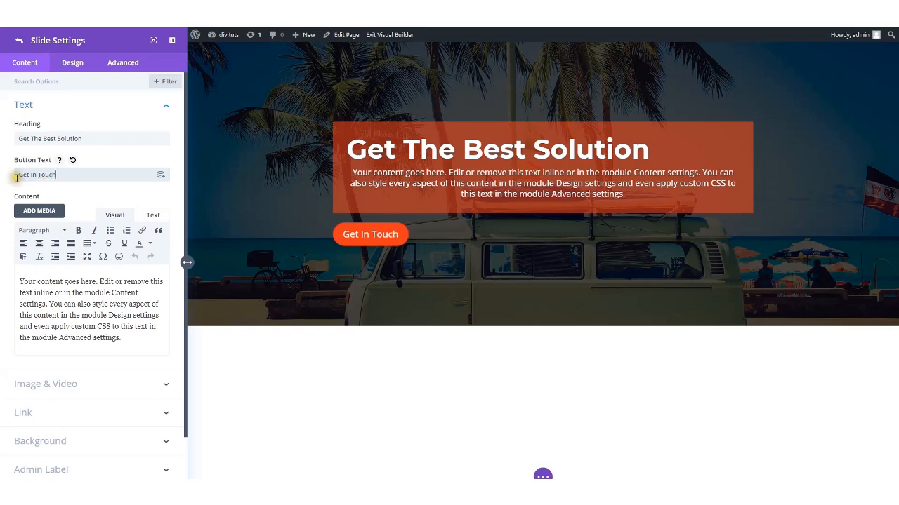
- Apply the uppercase font style to the slide title and save the slide settings
{"action": "left_click", "coordinate": [76, 61]}
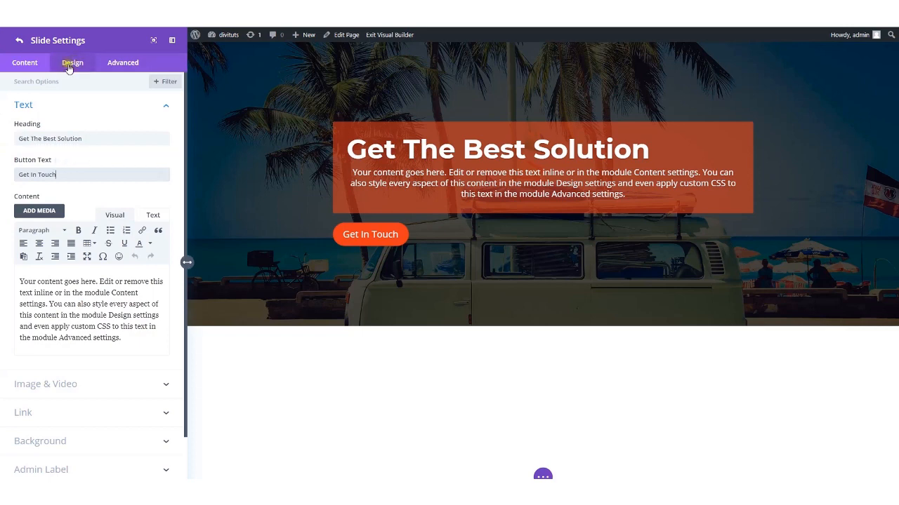
{"action": "left_click", "coordinate": [68, 65]}
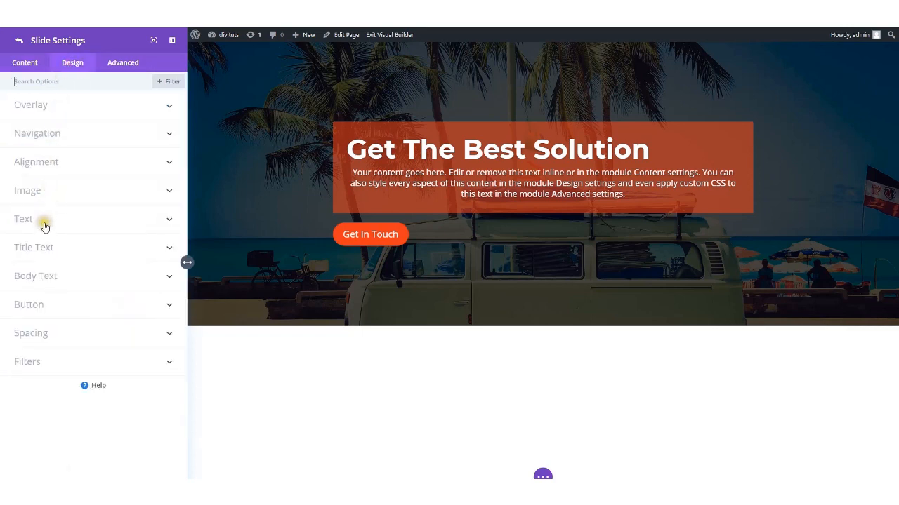
{"action": "left_click", "coordinate": [44, 248]}
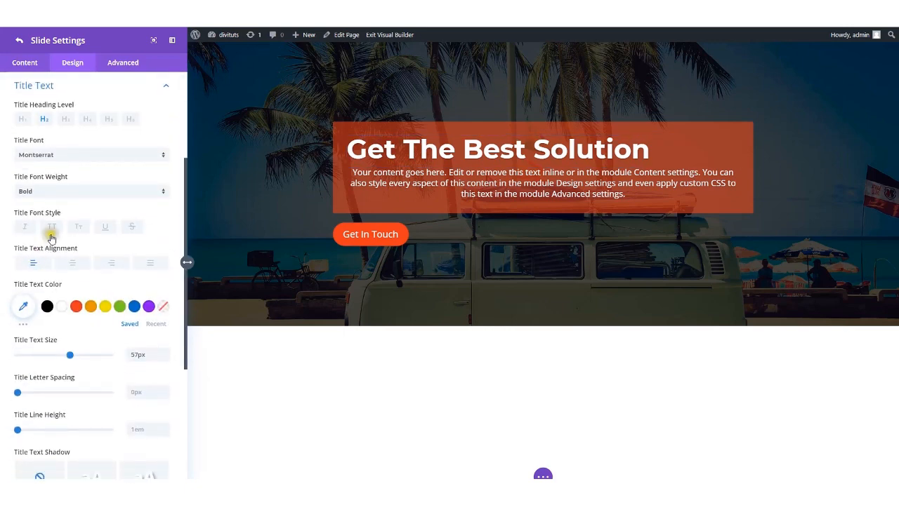
{"action": "left_click", "coordinate": [50, 232]}
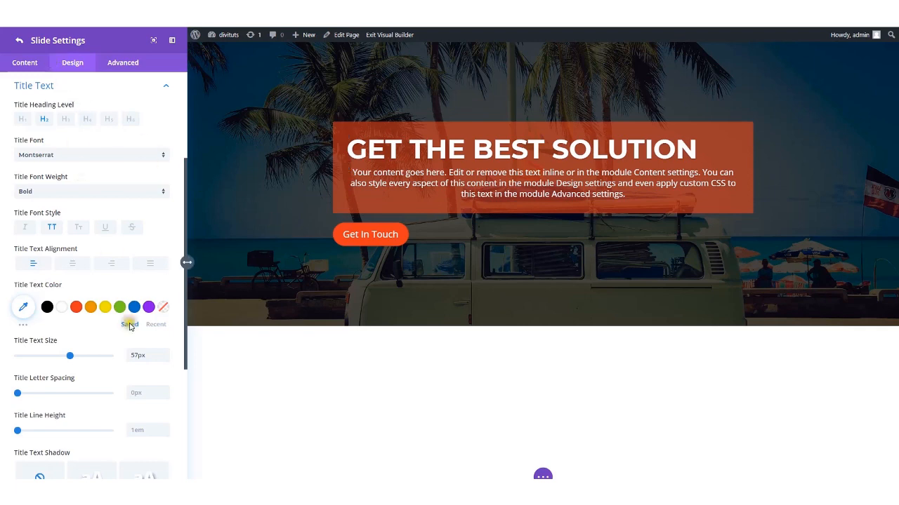
{"action": "left_click", "coordinate": [164, 489]}
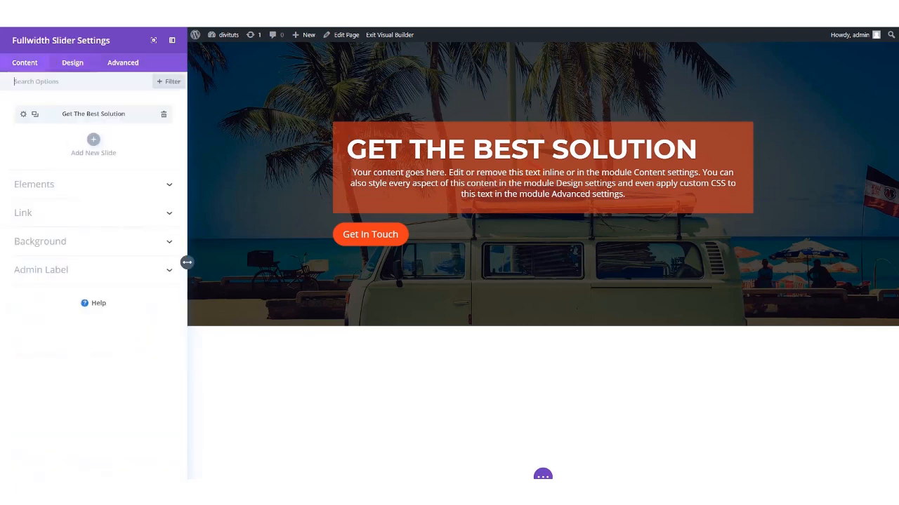
- Add a second slide to the slider and give it a background gradient, checking the finished example's next slide
{"action": "left_click", "coordinate": [94, 141]}
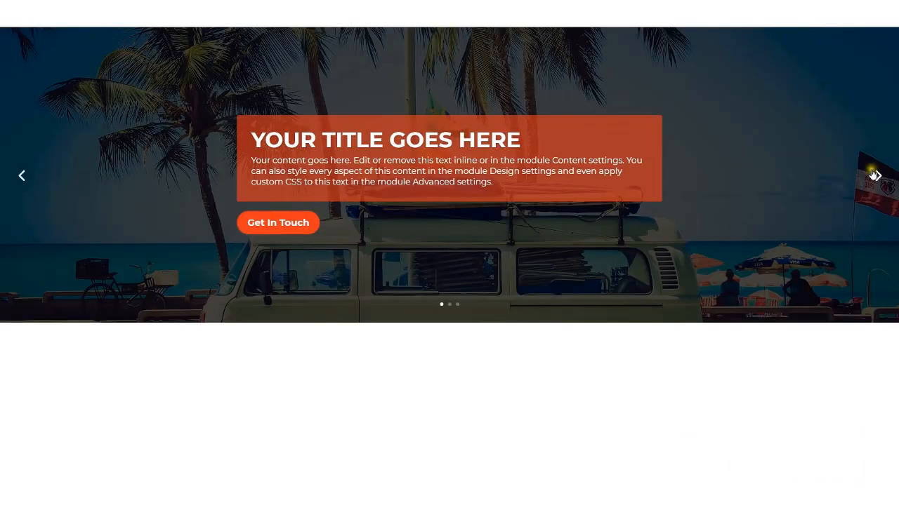
{"action": "left_click", "coordinate": [875, 175]}
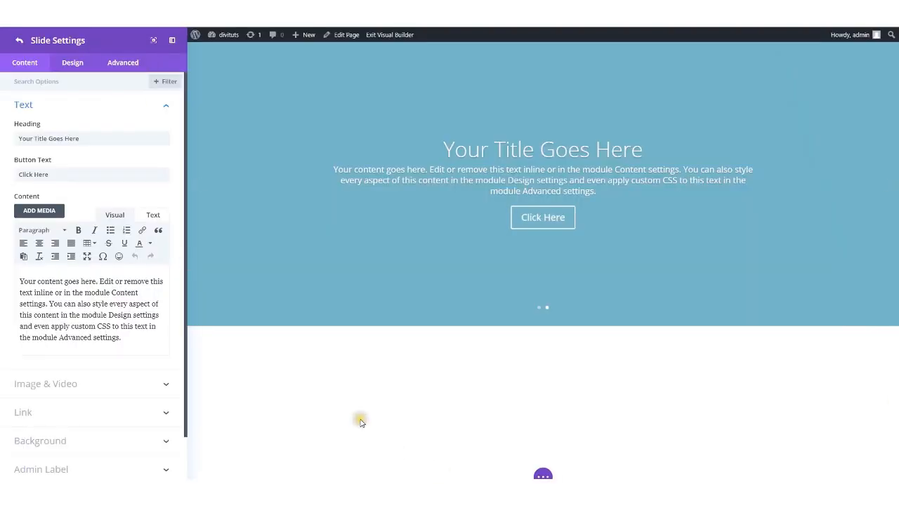
{"action": "left_click", "coordinate": [71, 65]}
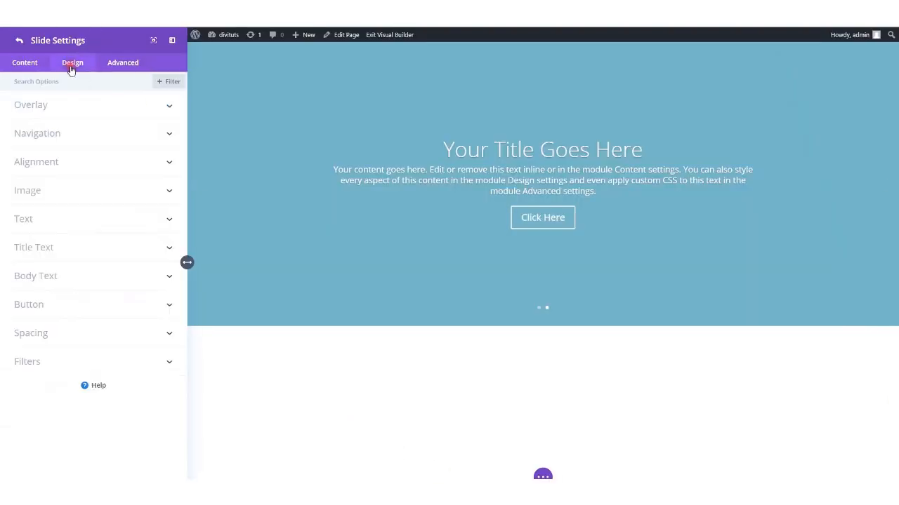
{"action": "left_click", "coordinate": [25, 62]}
{"action": "scroll", "coordinate": [77, 209], "scroll_direction": "down", "scroll_amount": 1}
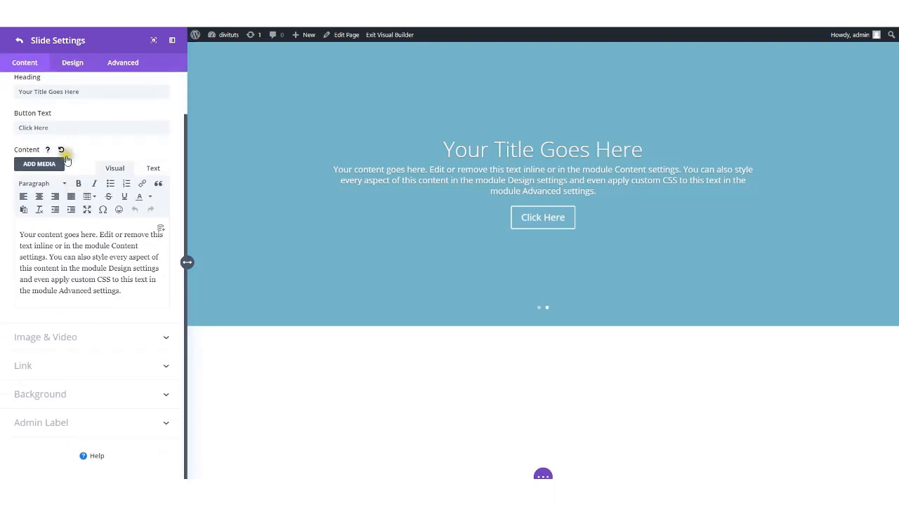
{"action": "left_click", "coordinate": [74, 395]}
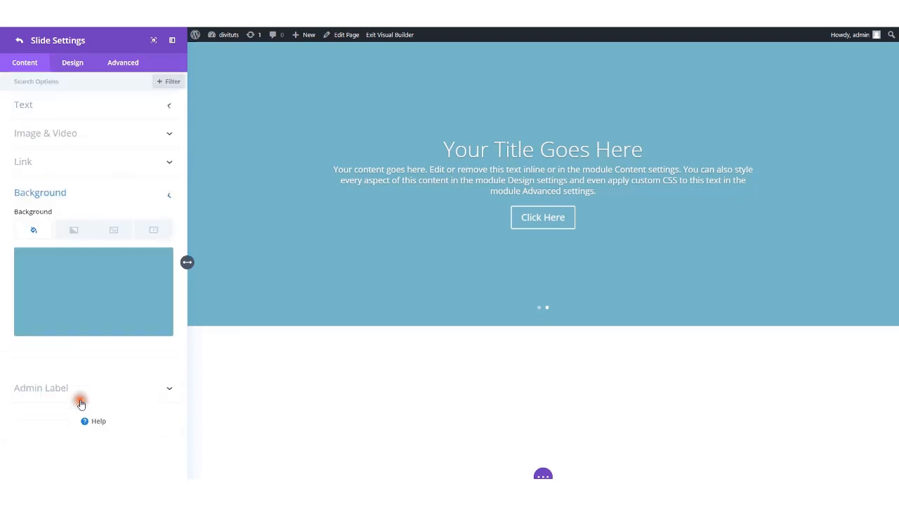
{"action": "left_click", "coordinate": [76, 231]}
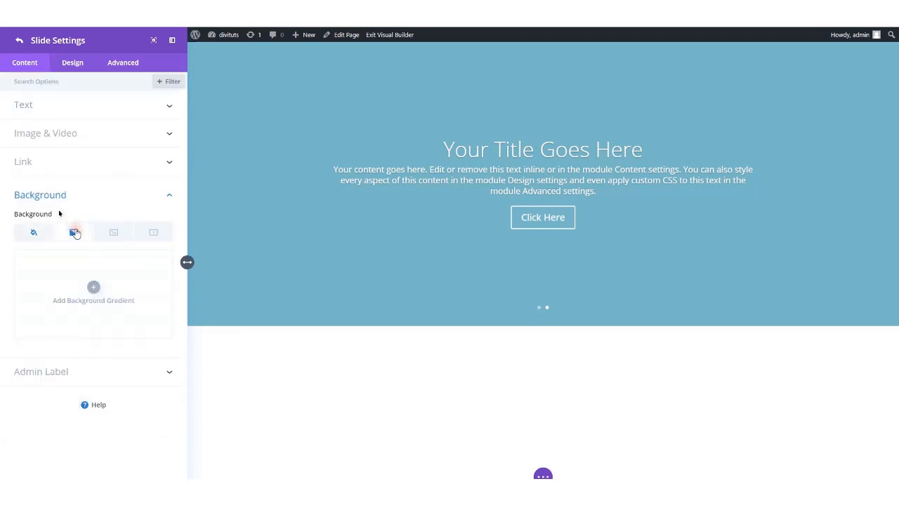
{"action": "left_click", "coordinate": [94, 288]}
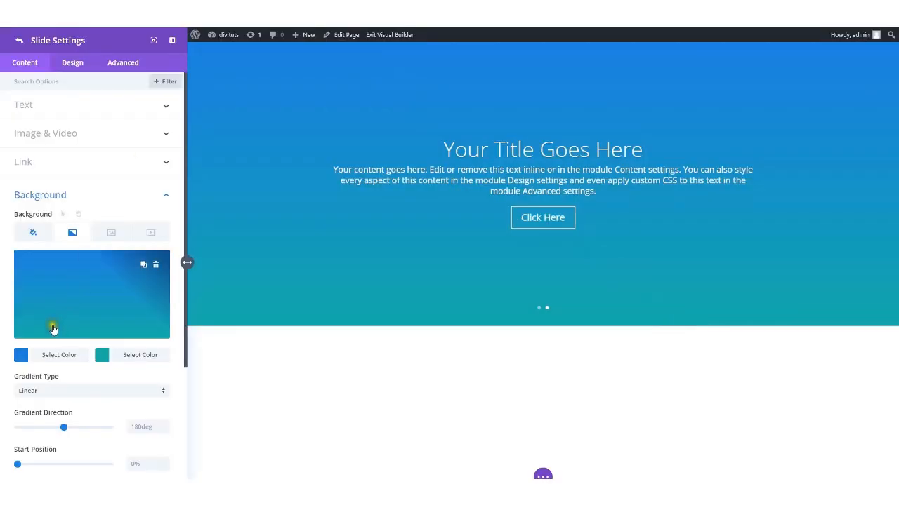
- Set the second slide's first gradient color to dark blue #0a29a8 and the gradient direction to 90deg
{"action": "left_click", "coordinate": [20, 357]}
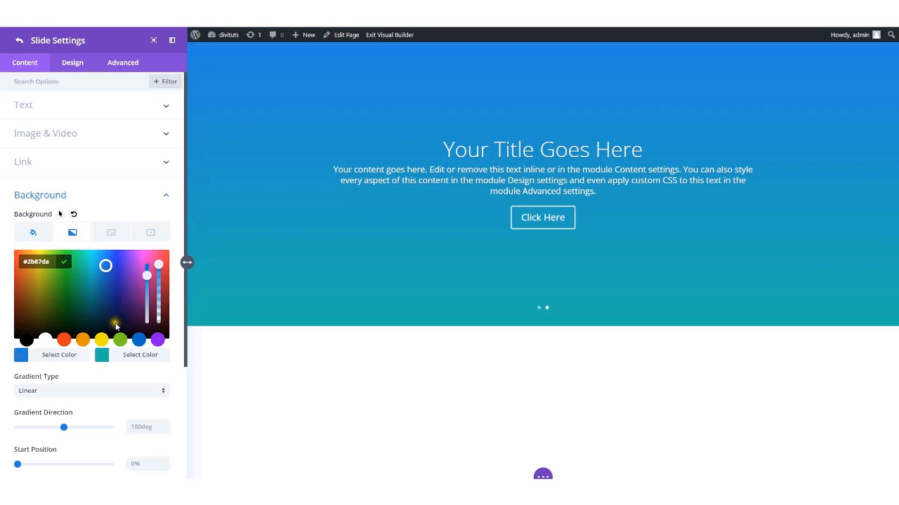
{"action": "left_click", "coordinate": [138, 340]}
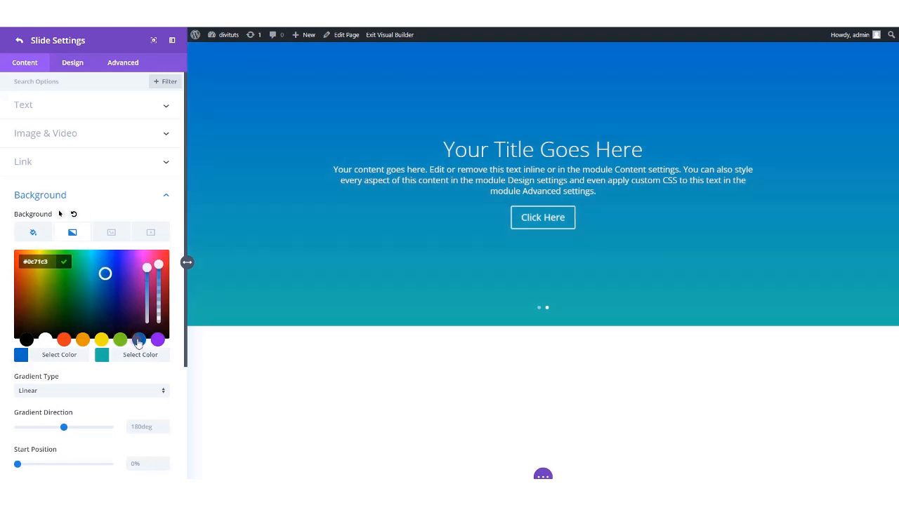
{"action": "left_click", "coordinate": [120, 289]}
{"action": "left_click", "coordinate": [115, 282]}
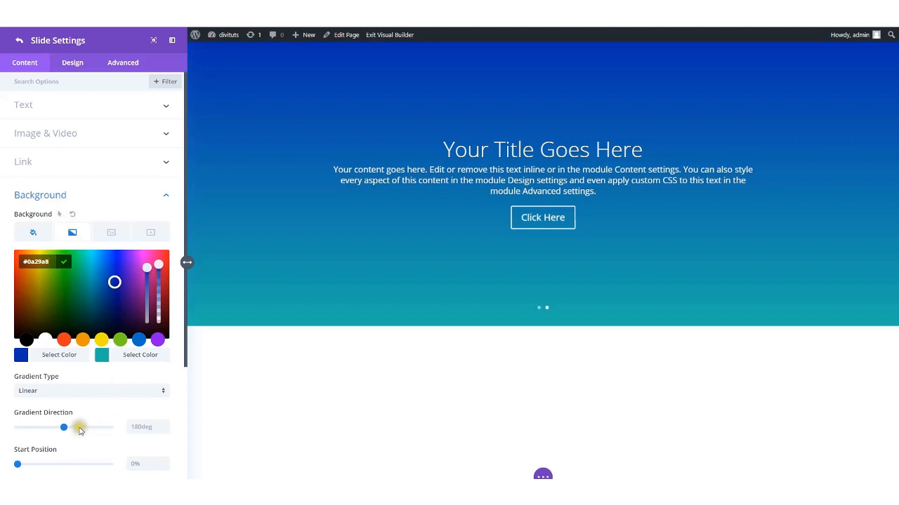
{"action": "left_click_drag", "start_coordinate": [62, 429], "coordinate": [42, 430]}
{"action": "left_click", "coordinate": [139, 429]}
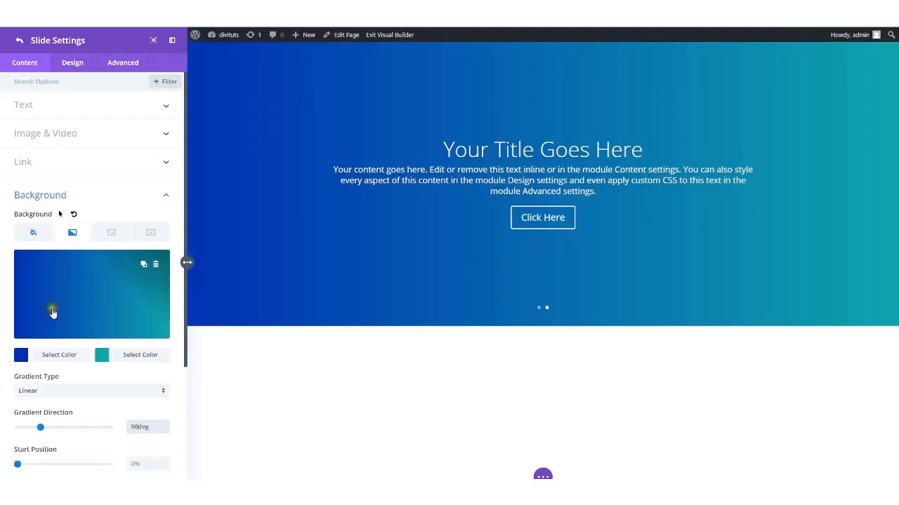
- Change the second slide's first gradient color to a lighter blue, #0863a0
{"action": "left_click", "coordinate": [53, 313]}
{"action": "left_click", "coordinate": [20, 358]}
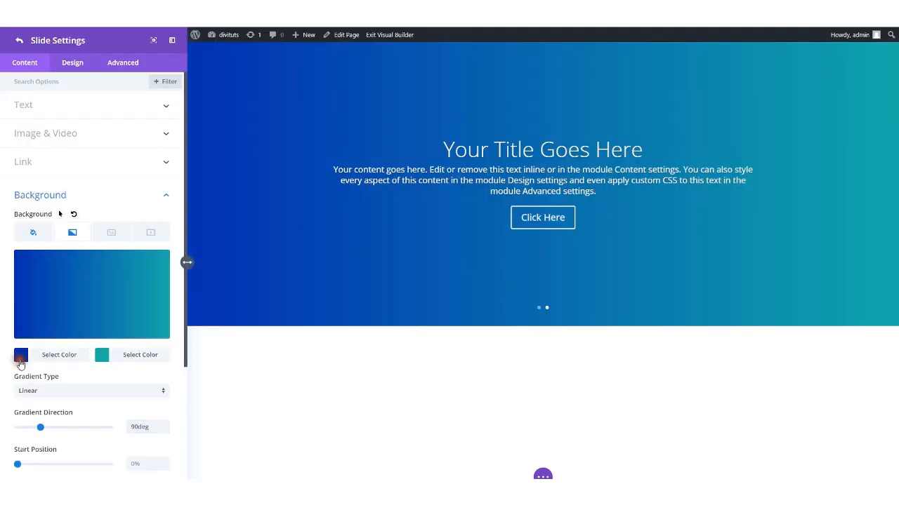
{"action": "left_click", "coordinate": [54, 333]}
{"action": "left_click", "coordinate": [20, 355]}
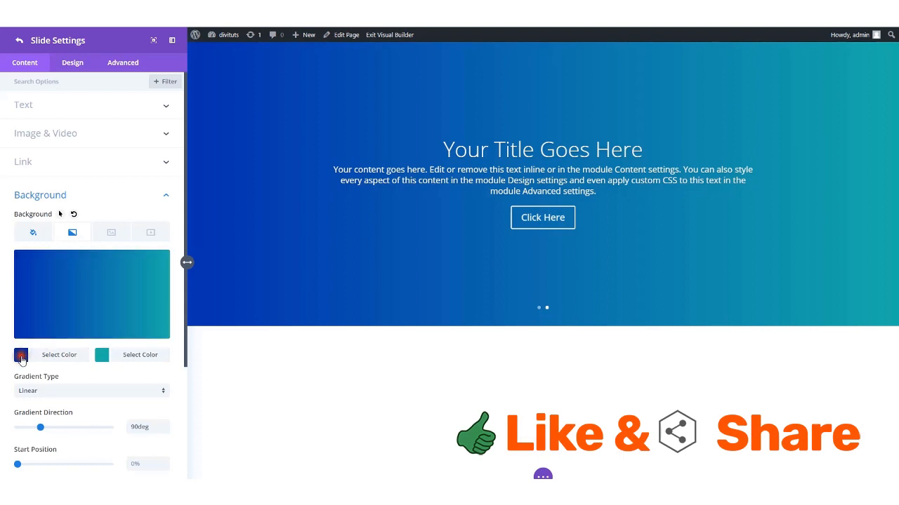
{"action": "left_click", "coordinate": [52, 322]}
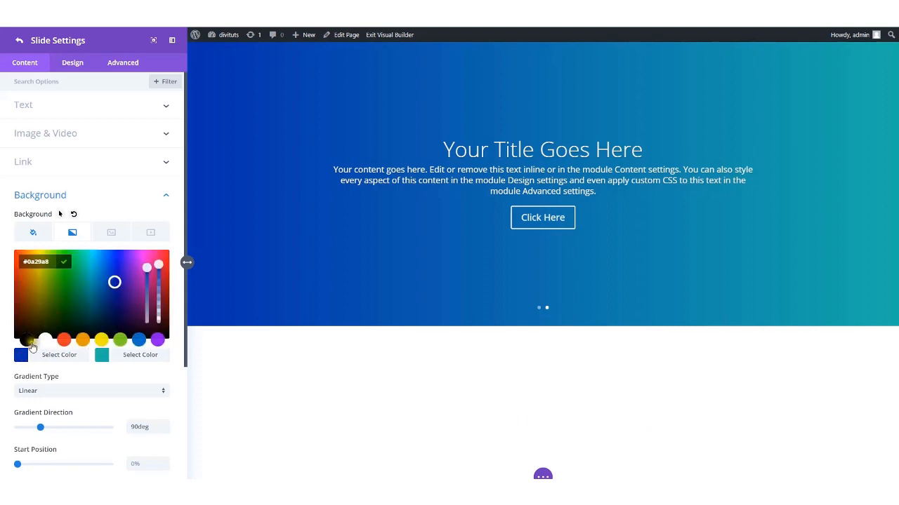
{"action": "left_click_drag", "start_coordinate": [113, 283], "coordinate": [104, 286]}
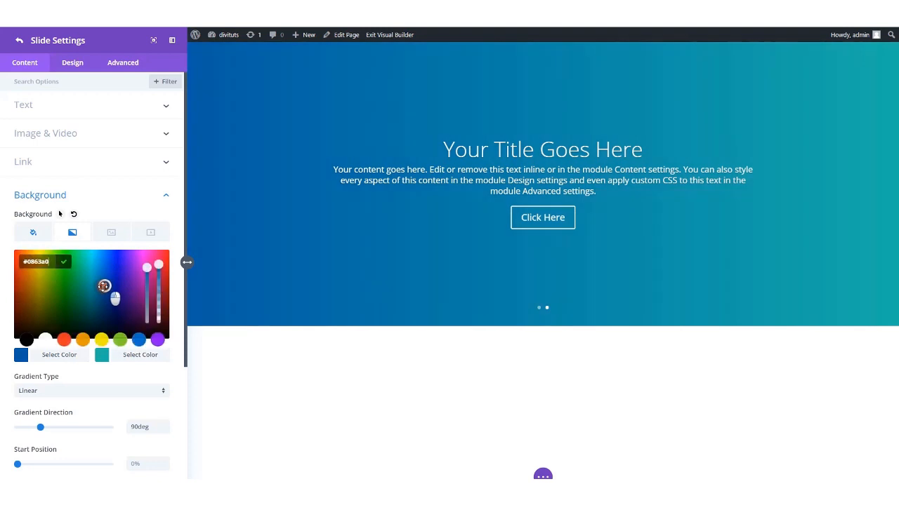
{"action": "left_click", "coordinate": [21, 356]}
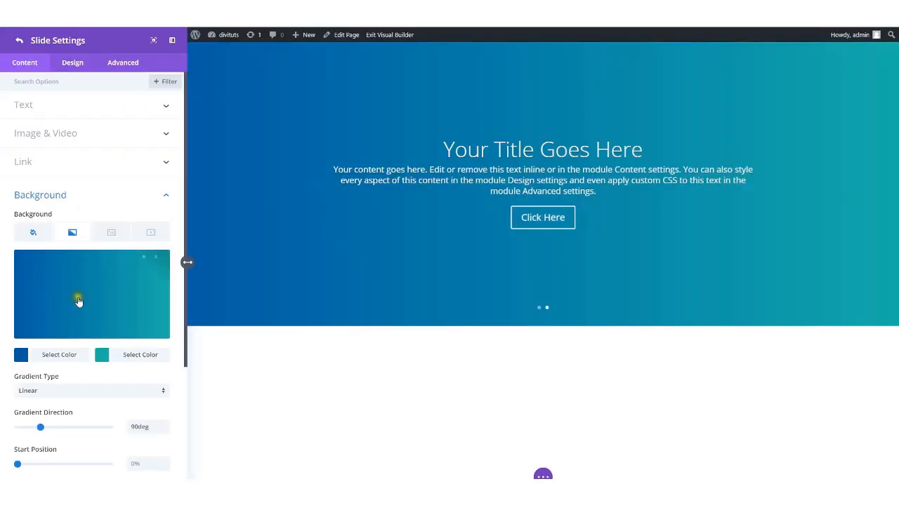
- Upload the image 3.png from the Desktop and set it as the second slide's image
{"action": "scroll", "coordinate": [79, 330], "scroll_direction": "down", "scroll_amount": 3}
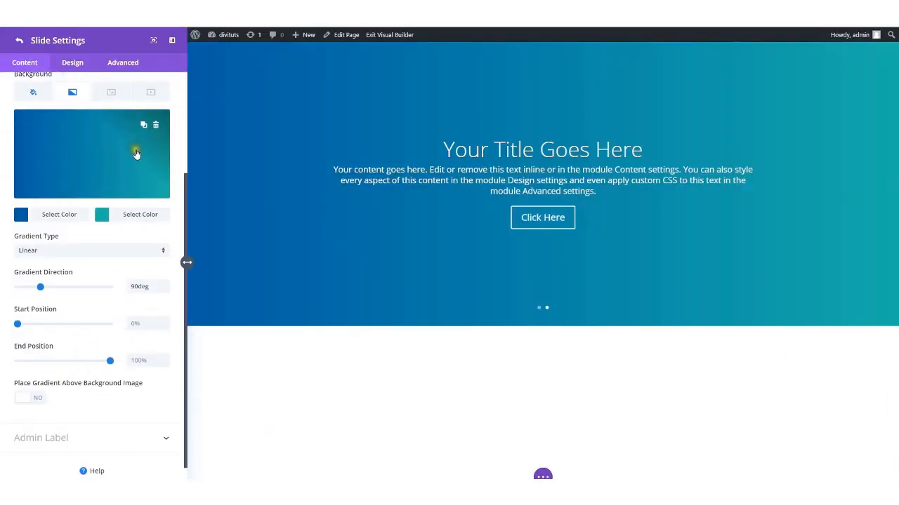
{"action": "scroll", "coordinate": [86, 286], "scroll_direction": "down", "scroll_amount": 1}
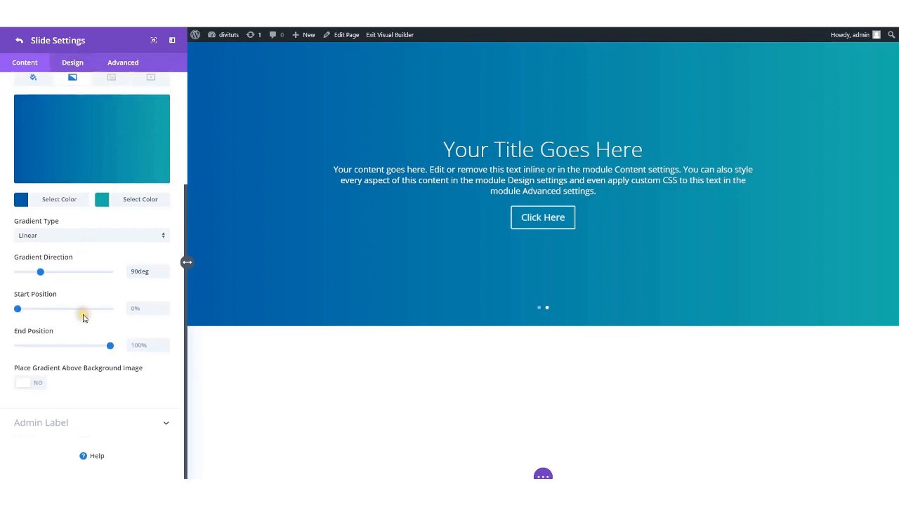
{"action": "scroll", "coordinate": [83, 318], "scroll_direction": "up", "scroll_amount": 3}
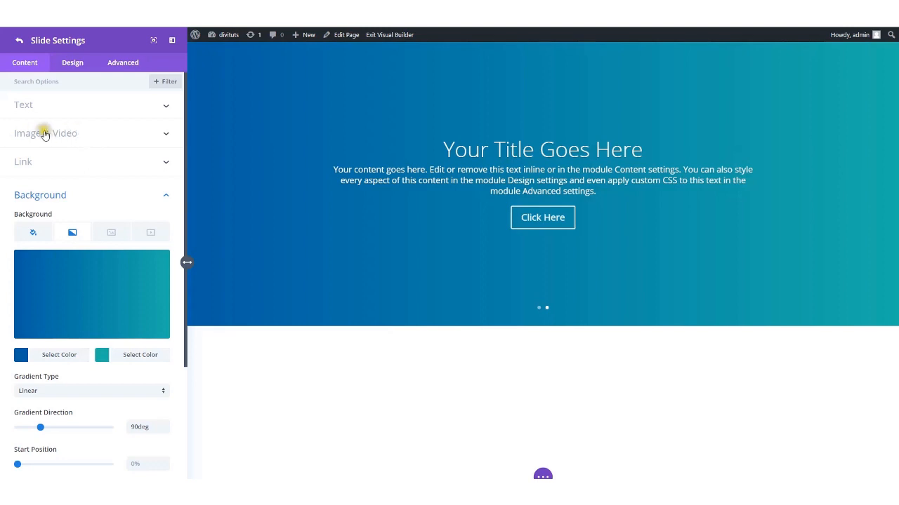
{"action": "left_click", "coordinate": [79, 138]}
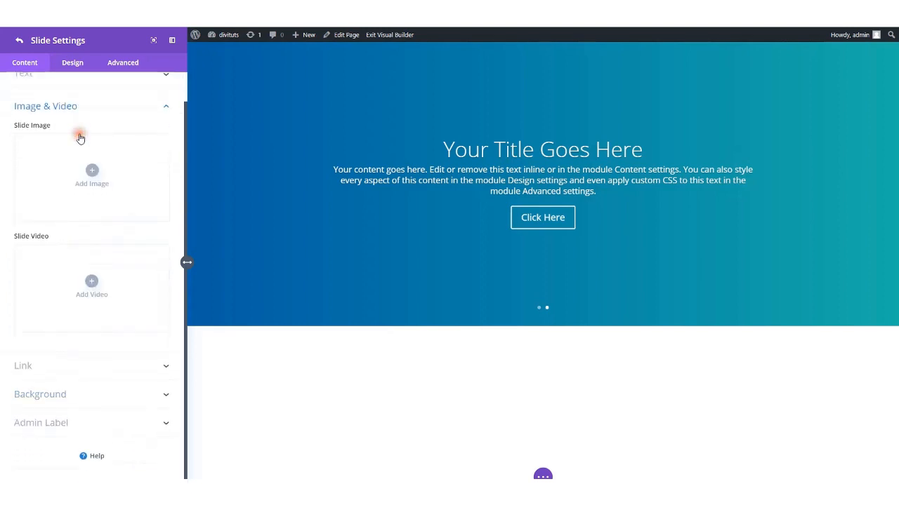
{"action": "left_click", "coordinate": [80, 171]}
{"action": "left_click", "coordinate": [127, 75]}
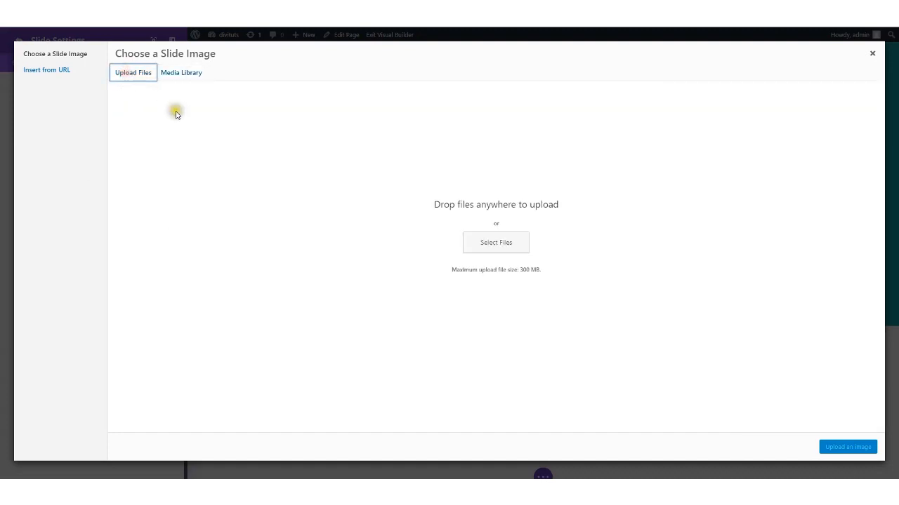
{"action": "left_click", "coordinate": [498, 240]}
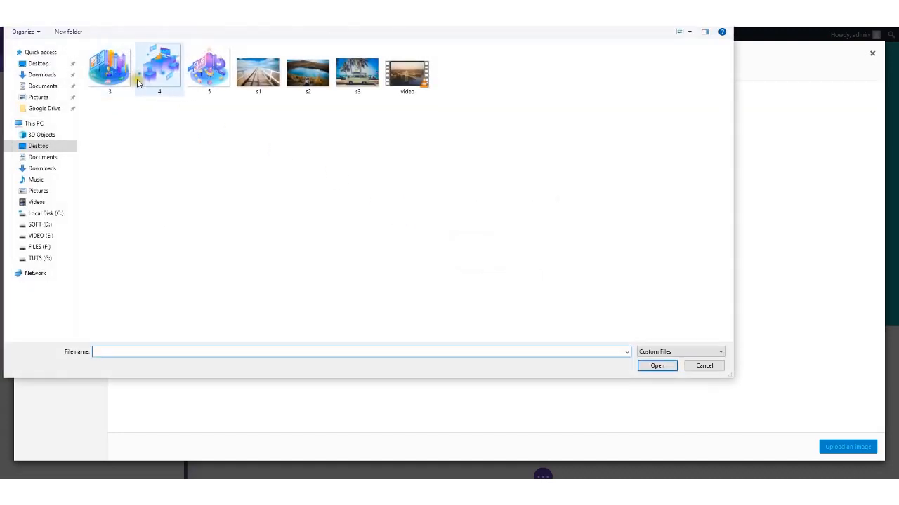
{"action": "left_click", "coordinate": [110, 79]}
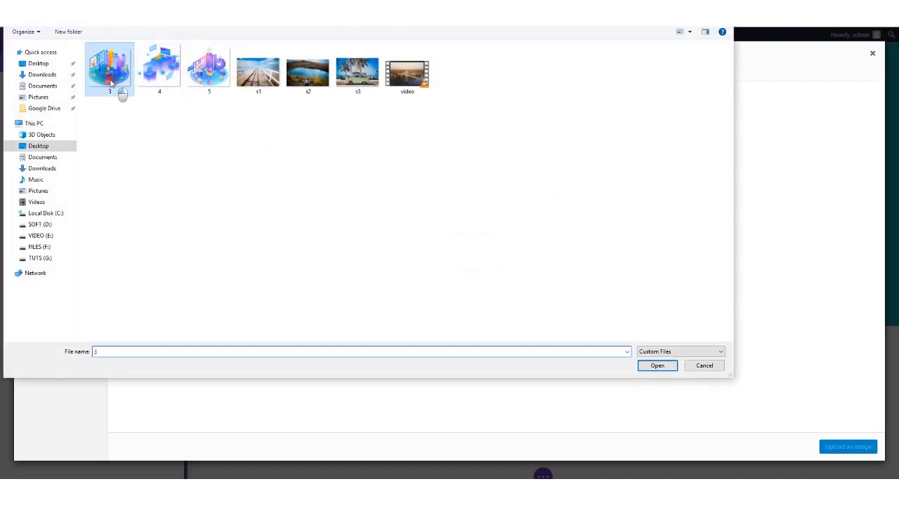
{"action": "left_click", "coordinate": [650, 367]}
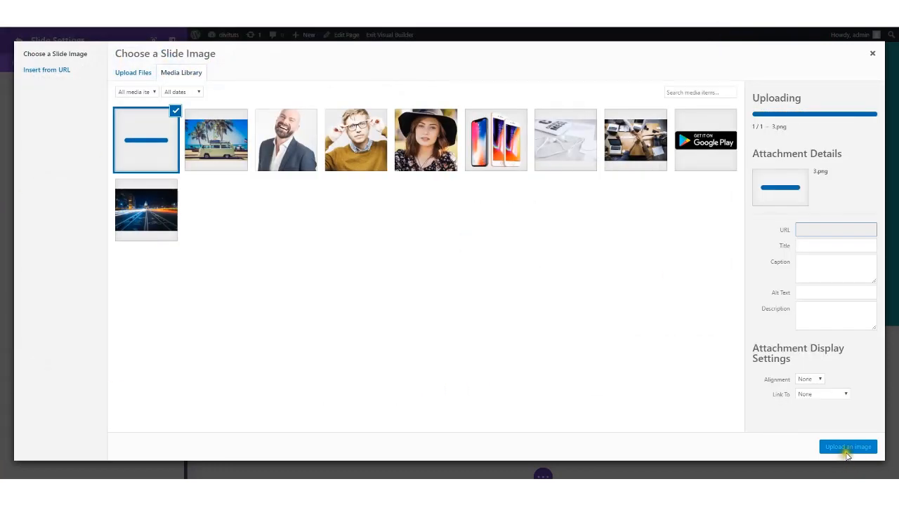
{"action": "left_click", "coordinate": [847, 451]}
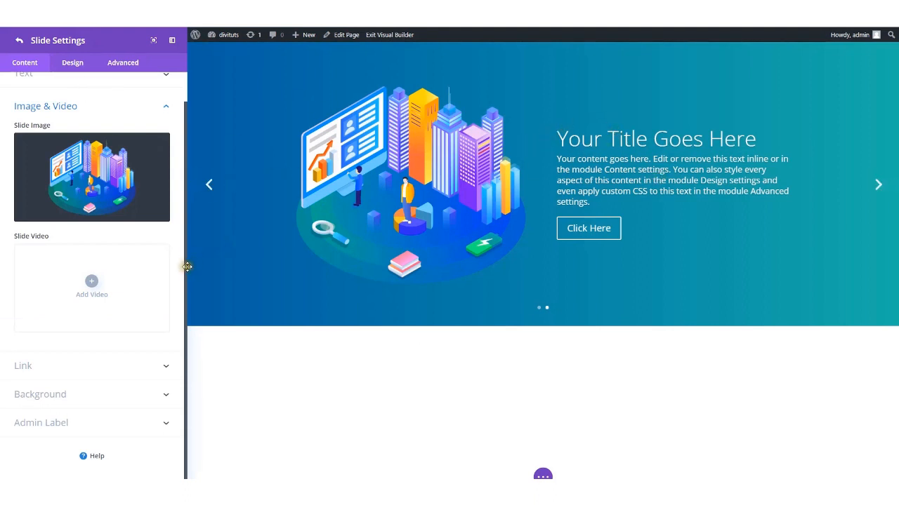
- Set the slide's title font to Montserrat with a Bold font weight
{"action": "left_click", "coordinate": [74, 64]}
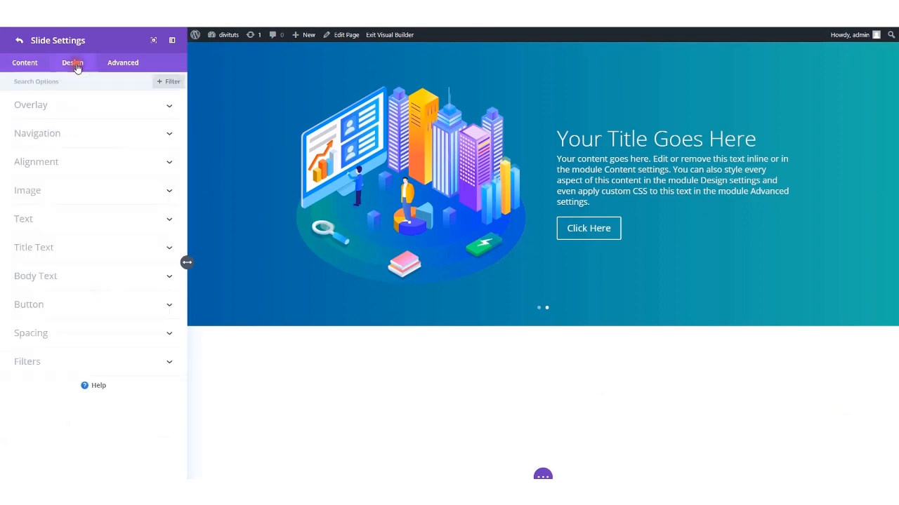
{"action": "left_click", "coordinate": [79, 247]}
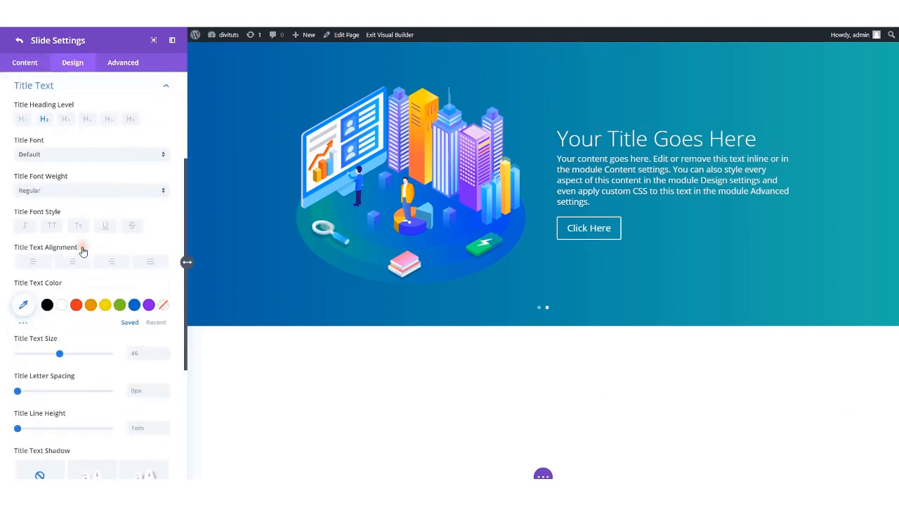
{"action": "left_click", "coordinate": [145, 153]}
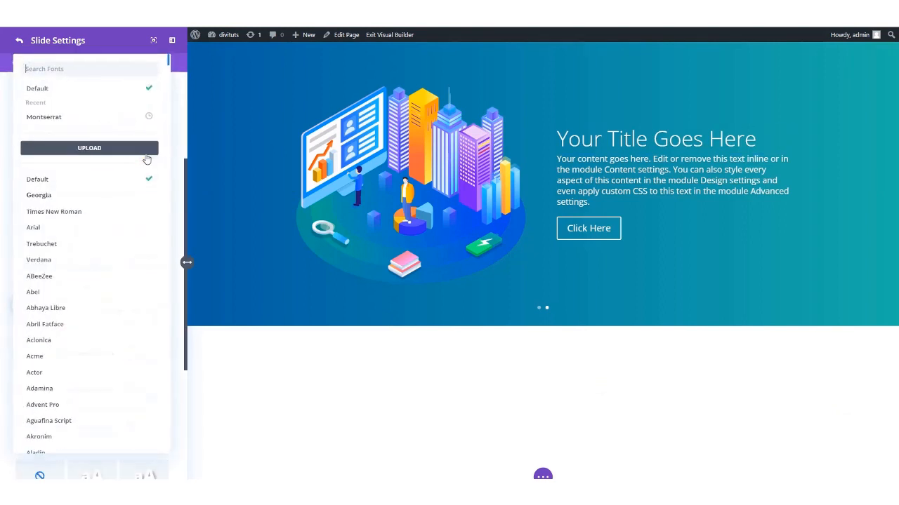
{"action": "left_click", "coordinate": [60, 120]}
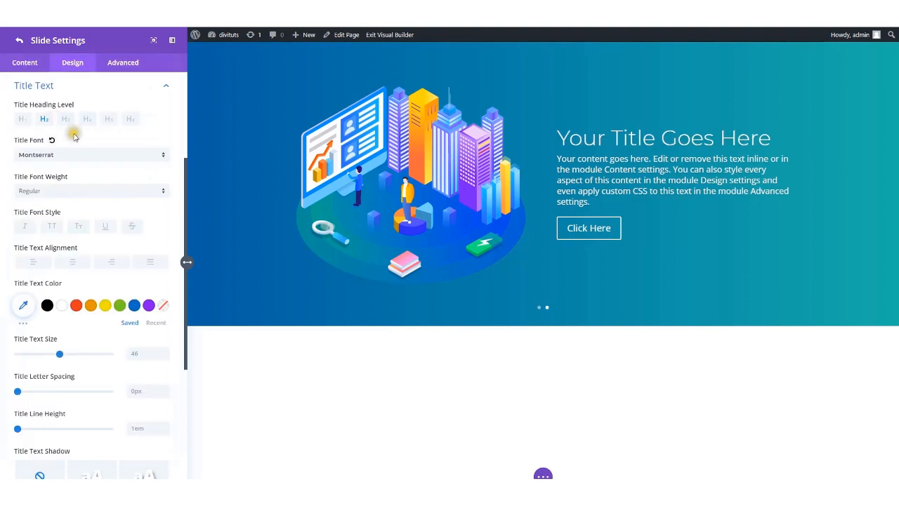
{"action": "left_click", "coordinate": [127, 192]}
{"action": "left_click", "coordinate": [45, 298]}
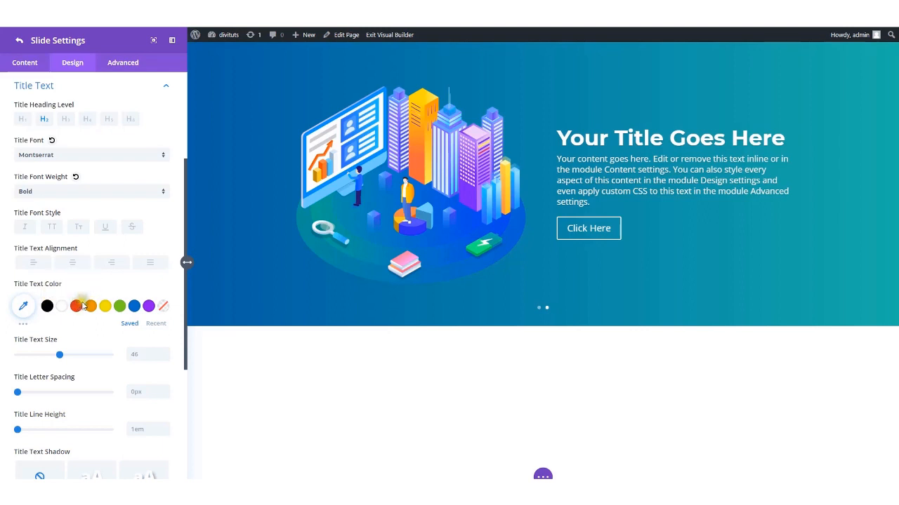
{"action": "scroll", "coordinate": [67, 310], "scroll_direction": "down", "scroll_amount": 2}
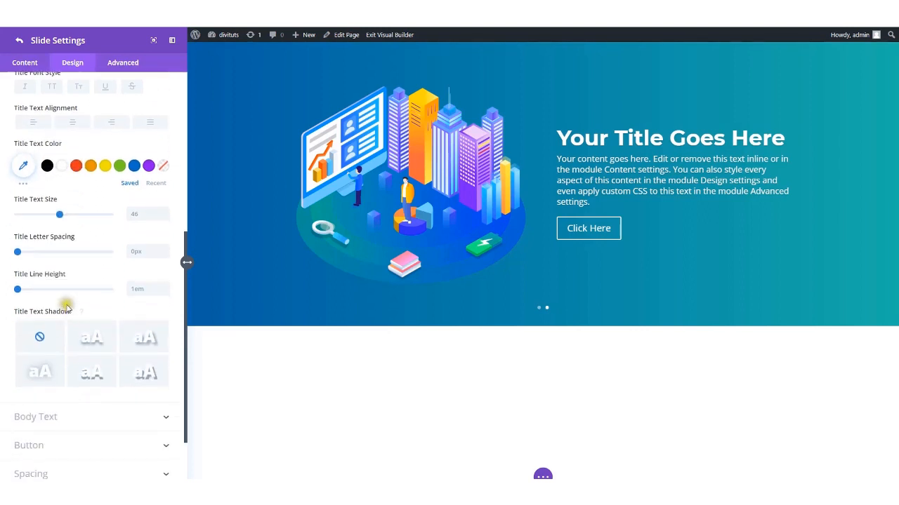
{"action": "scroll", "coordinate": [66, 307], "scroll_direction": "up", "scroll_amount": 4}
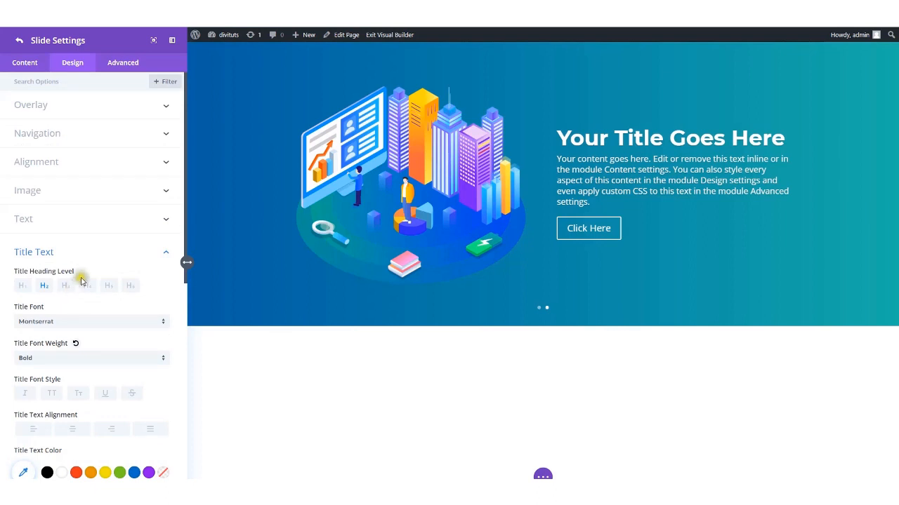
{"action": "left_click", "coordinate": [112, 251]}
- Set the slide's body text font to Montserrat, keeping the Regular font weight
{"action": "left_click", "coordinate": [82, 282]}
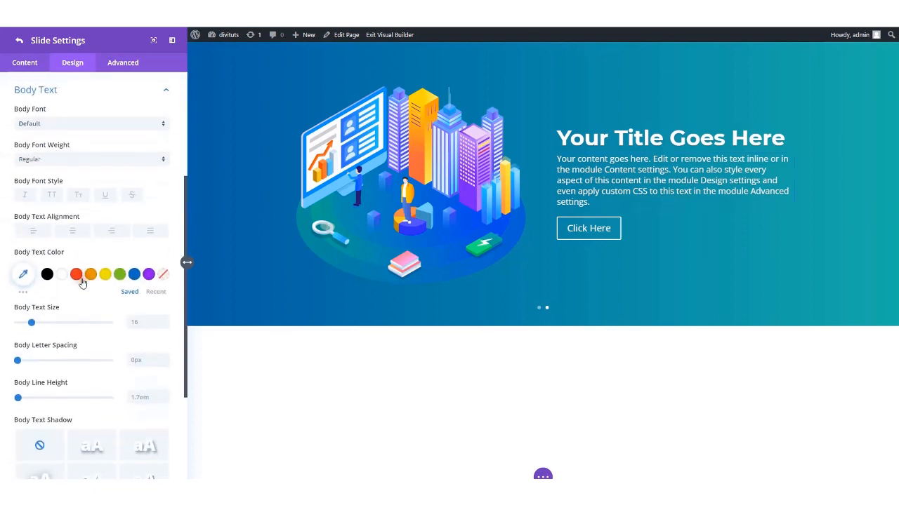
{"action": "left_click", "coordinate": [118, 161]}
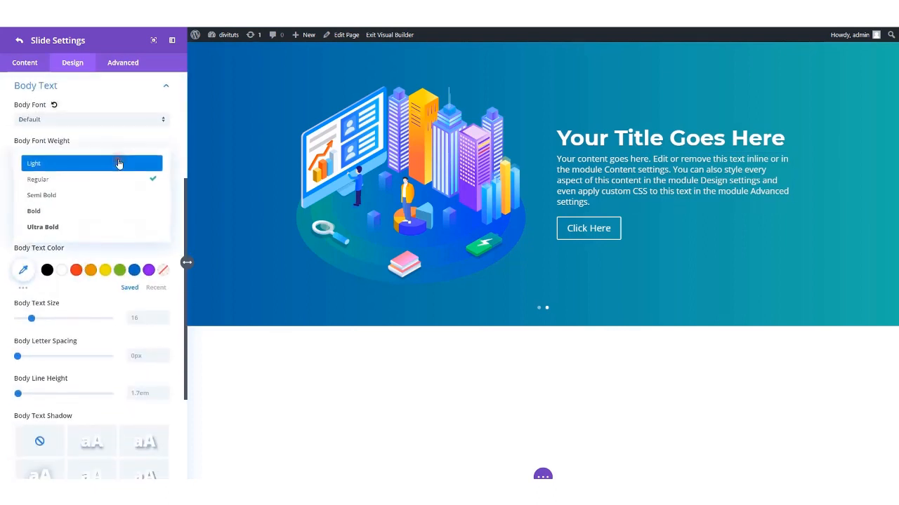
{"action": "left_click", "coordinate": [120, 118]}
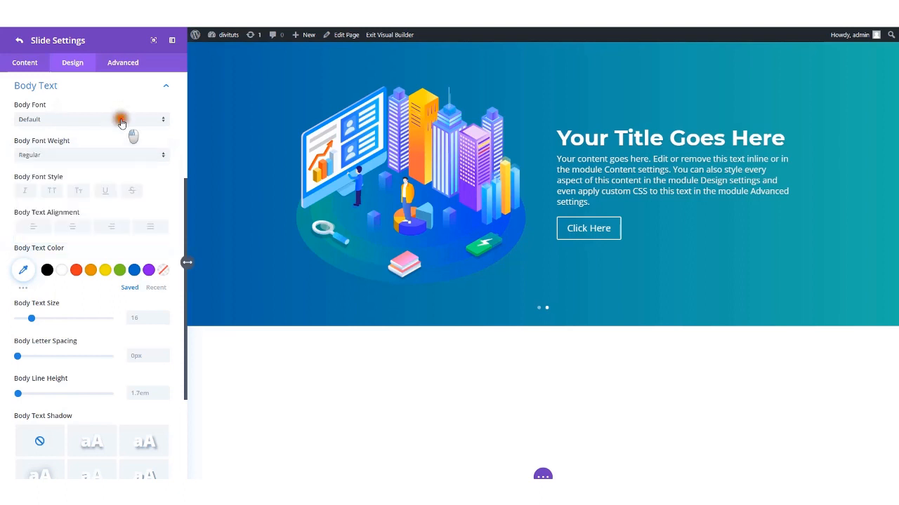
{"action": "left_click", "coordinate": [104, 124]}
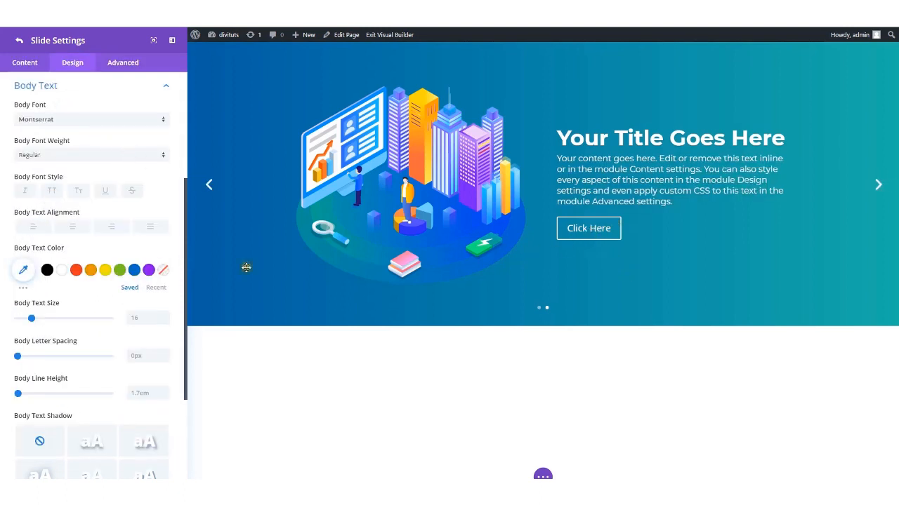
{"action": "left_click", "coordinate": [140, 87]}
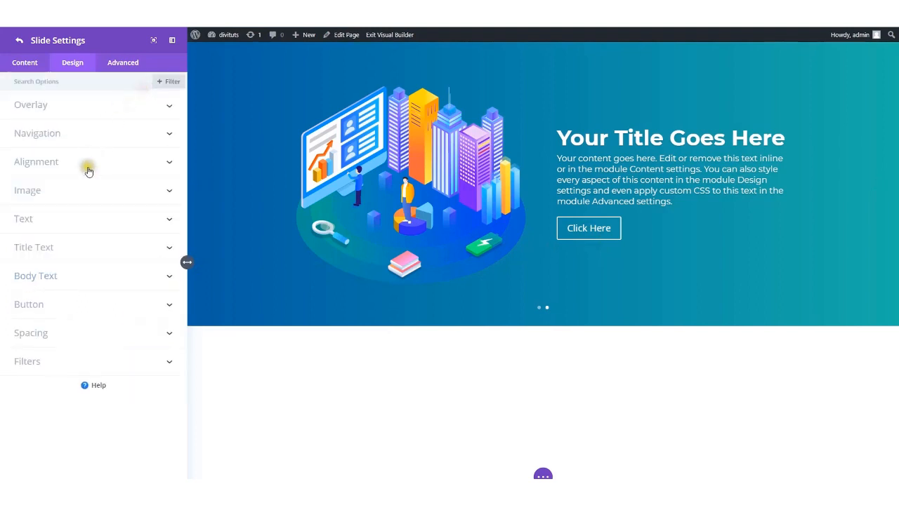
- Enable custom styles for the slide's button and give it the red background color #e02b20
{"action": "left_click", "coordinate": [66, 303]}
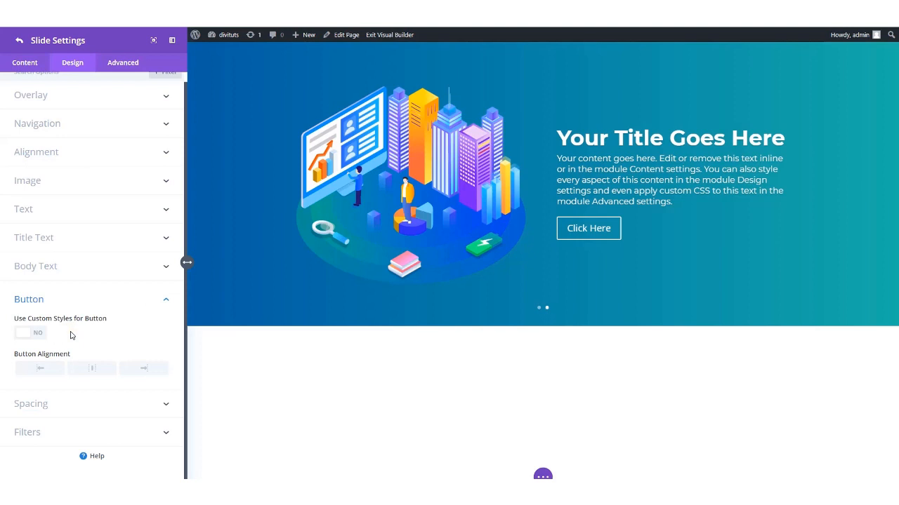
{"action": "left_click", "coordinate": [28, 334]}
{"action": "scroll", "coordinate": [105, 330], "scroll_direction": "down", "scroll_amount": 2}
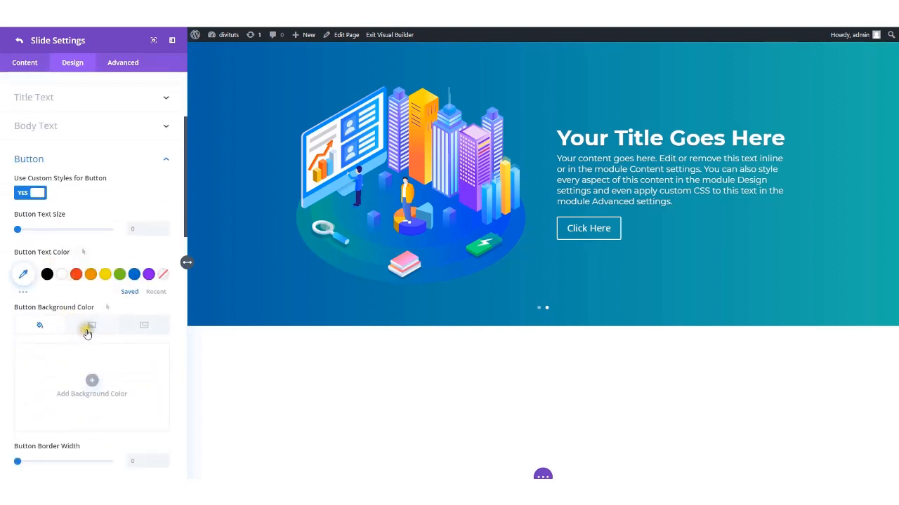
{"action": "left_click", "coordinate": [90, 381]}
{"action": "left_click", "coordinate": [64, 433]}
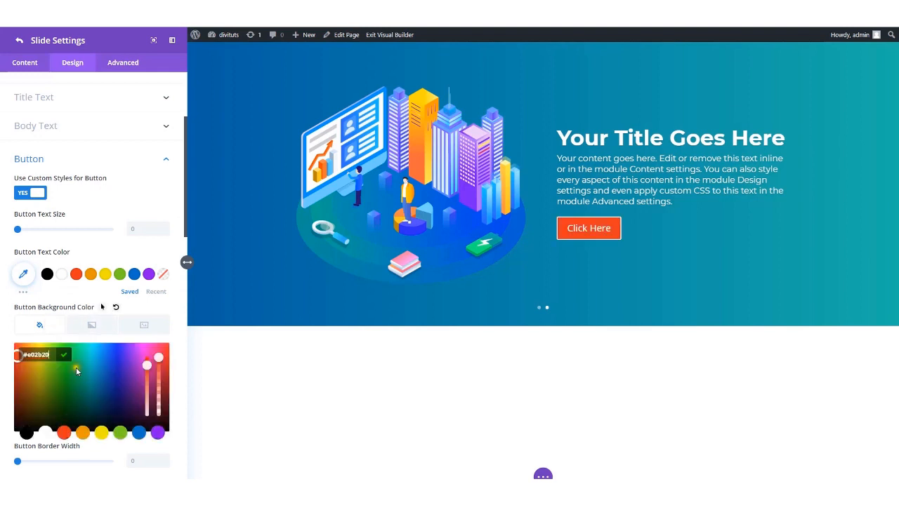
- Set the button's border color to the same red as its background and its border radius to 100px
{"action": "scroll", "coordinate": [76, 365], "scroll_direction": "down", "scroll_amount": 3}
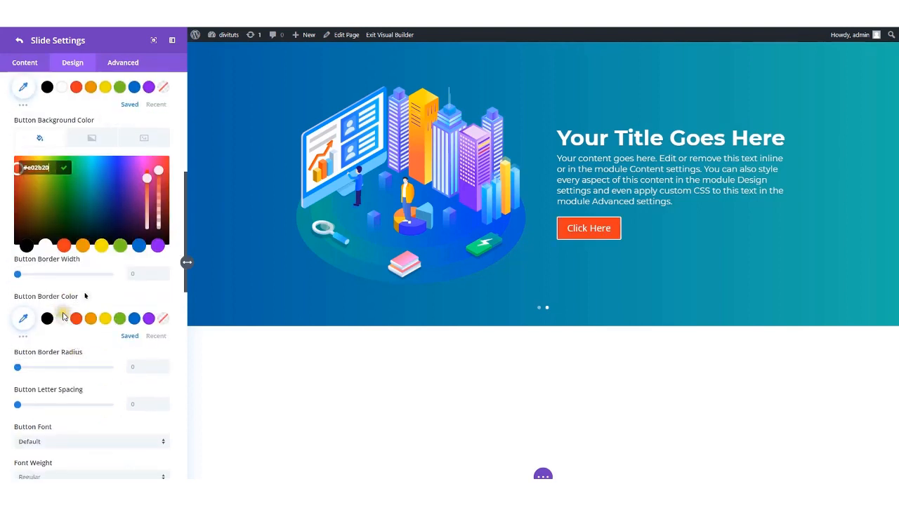
{"action": "left_click", "coordinate": [79, 319]}
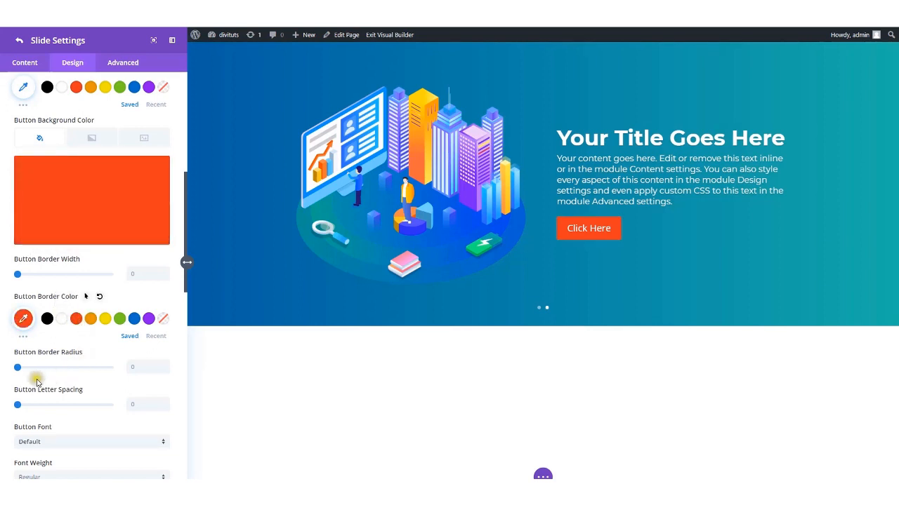
{"action": "left_click_drag", "start_coordinate": [18, 368], "coordinate": [161, 368]}
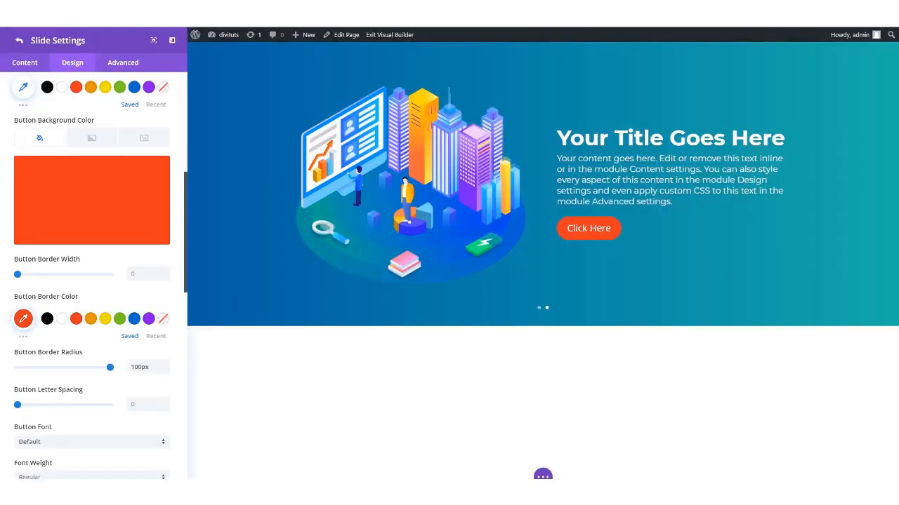
- Change the second slide's button text to "Get In Touch"
{"action": "scroll", "coordinate": [93, 242], "scroll_direction": "up", "scroll_amount": 4}
{"action": "left_click", "coordinate": [28, 63]}
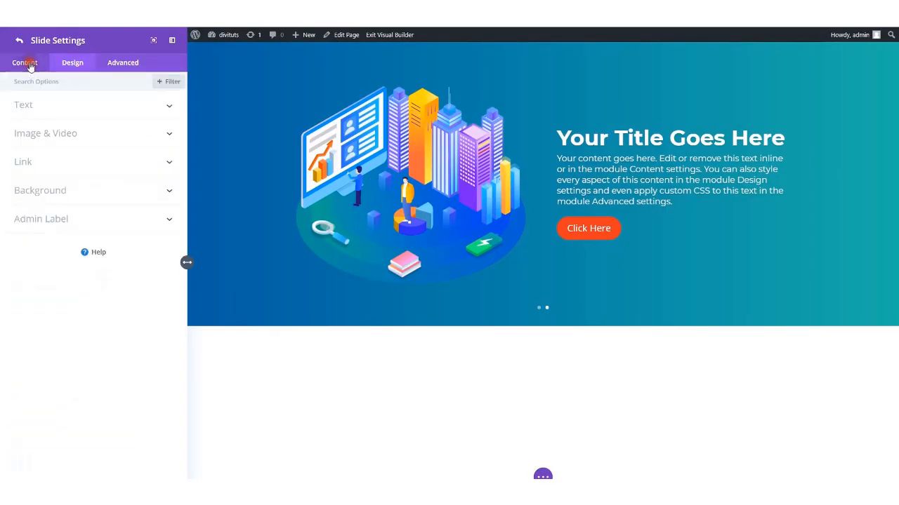
{"action": "left_click", "coordinate": [54, 106]}
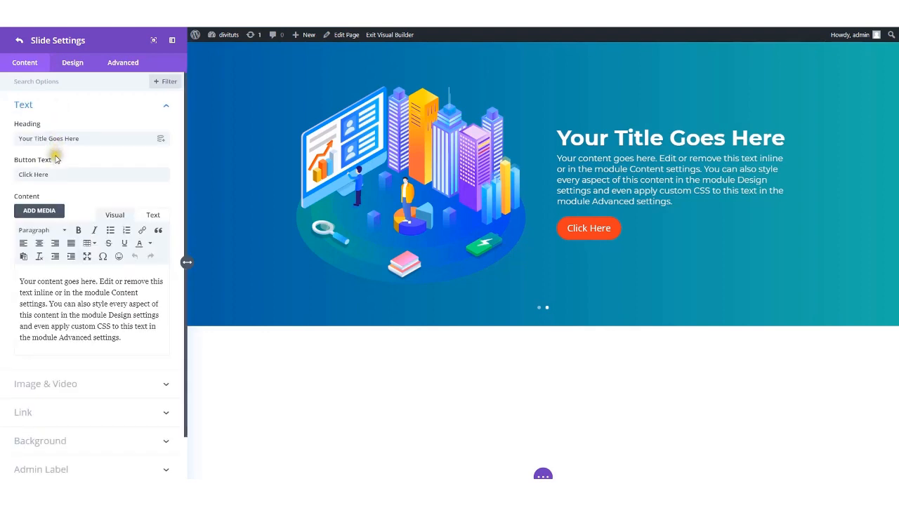
{"action": "left_click_drag", "start_coordinate": [54, 175], "coordinate": [6, 175]}
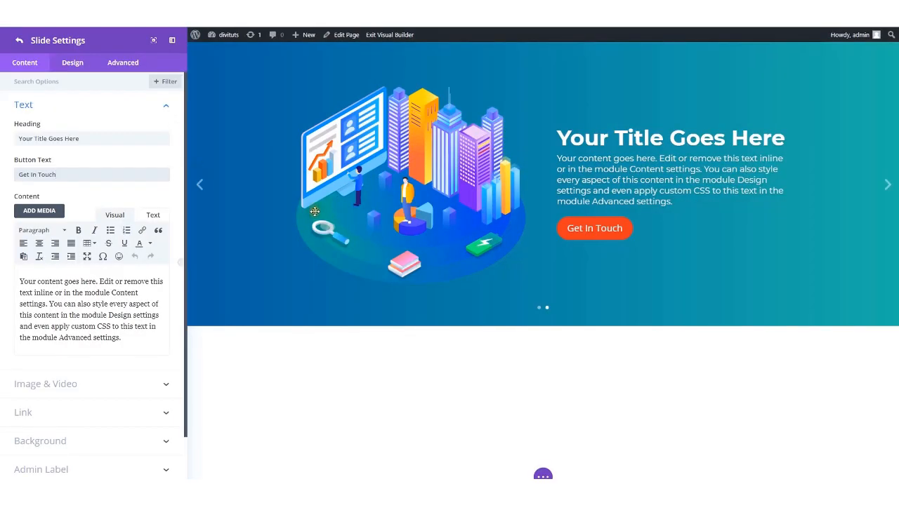
- Set the second slide's title font style to uppercase and save the slide's settings
{"action": "scroll", "coordinate": [119, 411], "scroll_direction": "down", "scroll_amount": 1}
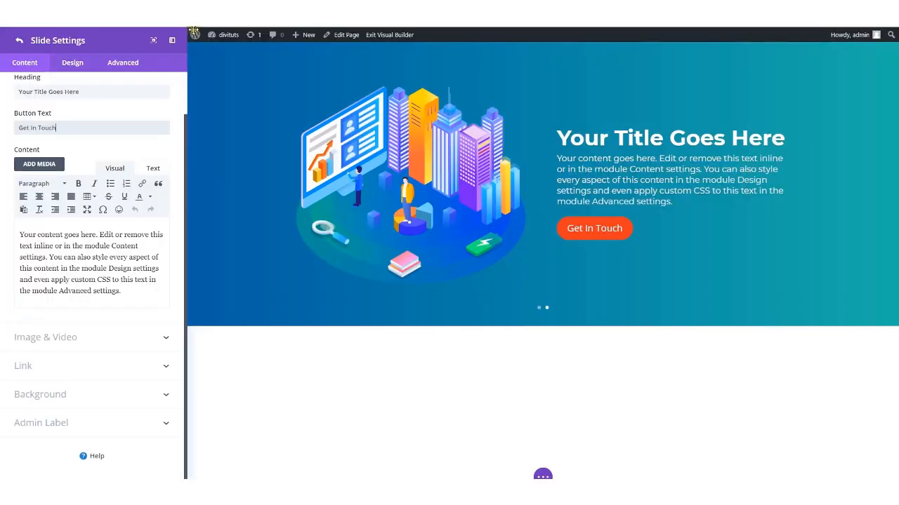
{"action": "left_click", "coordinate": [68, 63]}
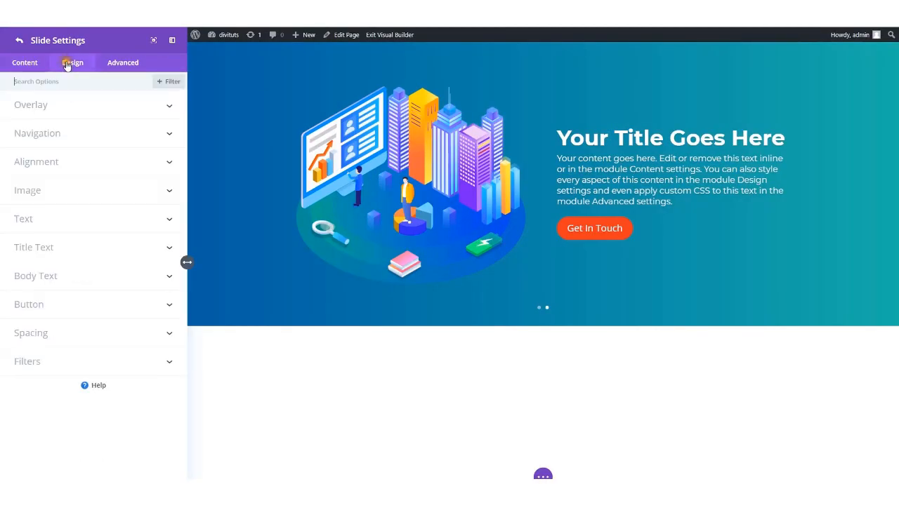
{"action": "left_click", "coordinate": [66, 247]}
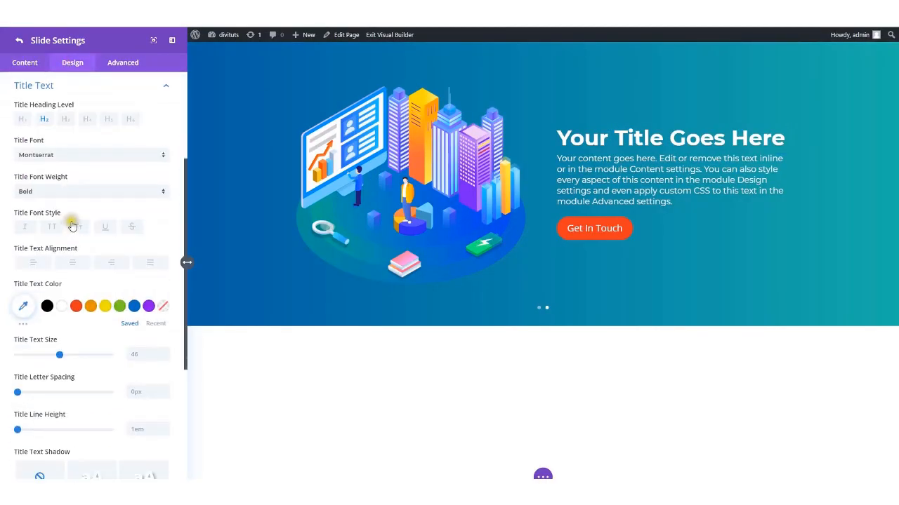
{"action": "left_click", "coordinate": [51, 227]}
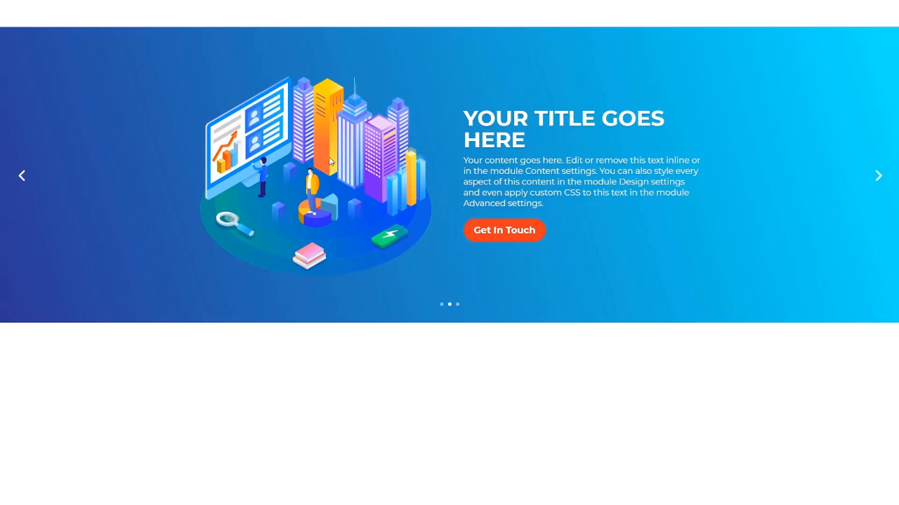
{"action": "left_click", "coordinate": [877, 177]}
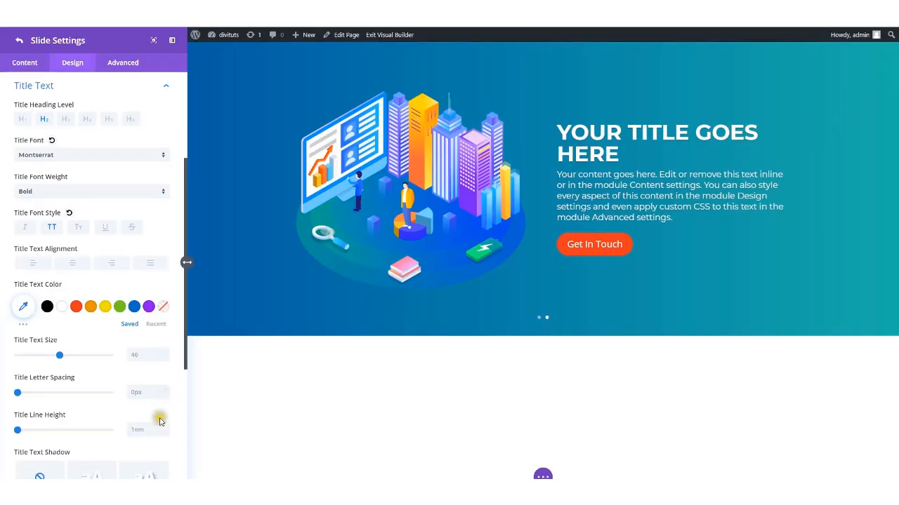
{"action": "scroll", "coordinate": [154, 407], "scroll_direction": "down", "scroll_amount": 3}
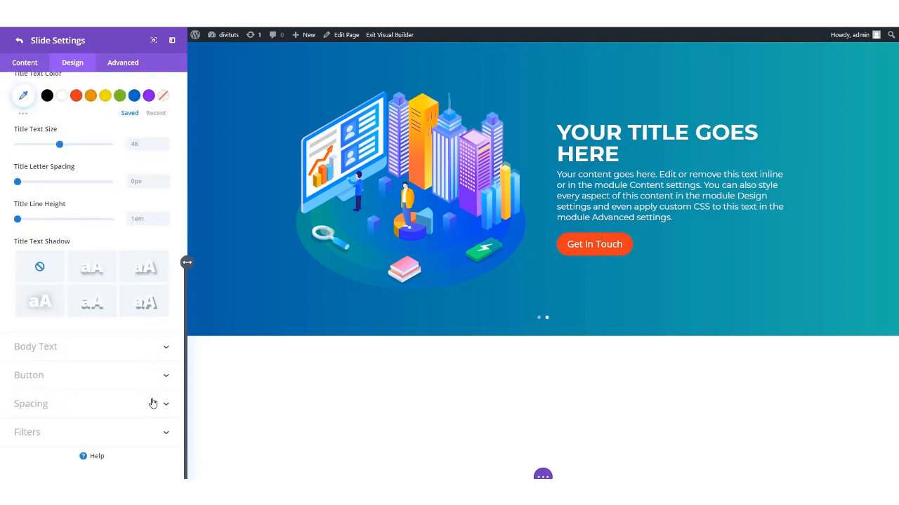
{"action": "left_click", "coordinate": [164, 486]}
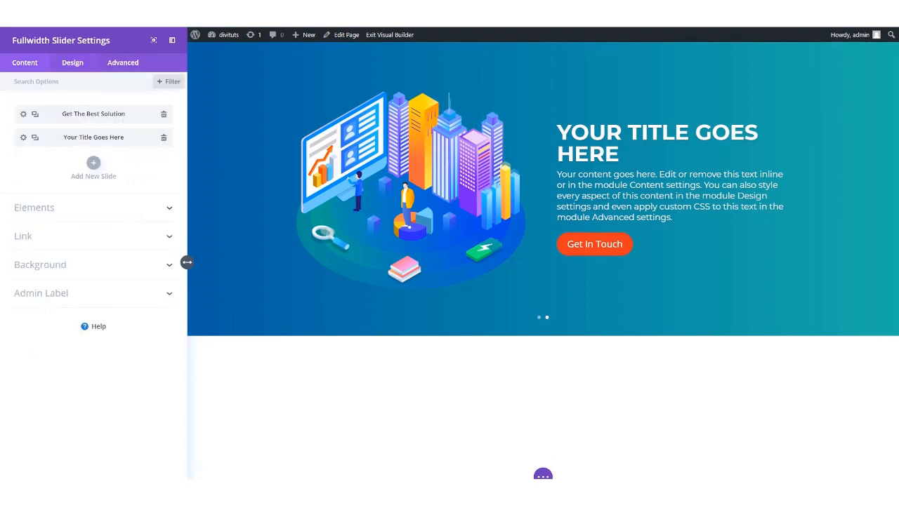
- Add a third slide to the slider and open its background video settings
{"action": "left_click", "coordinate": [94, 163]}
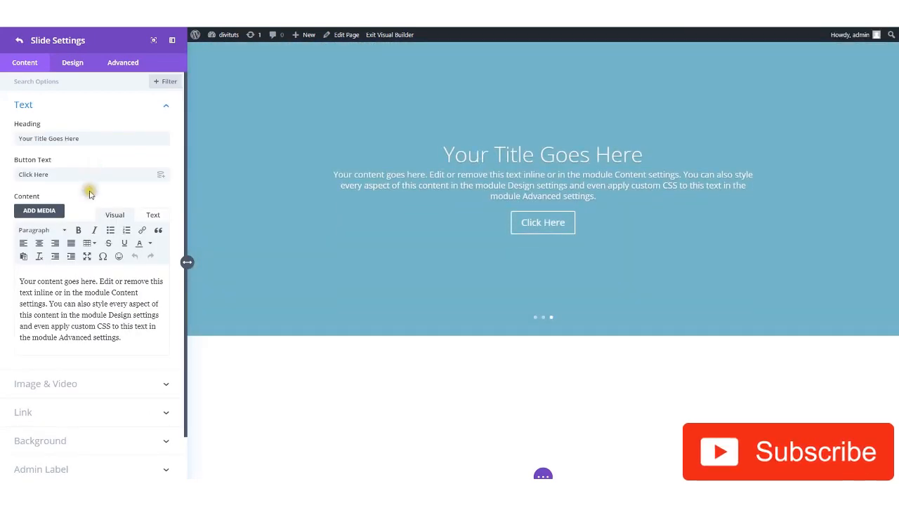
{"action": "scroll", "coordinate": [86, 224], "scroll_direction": "down", "scroll_amount": 1}
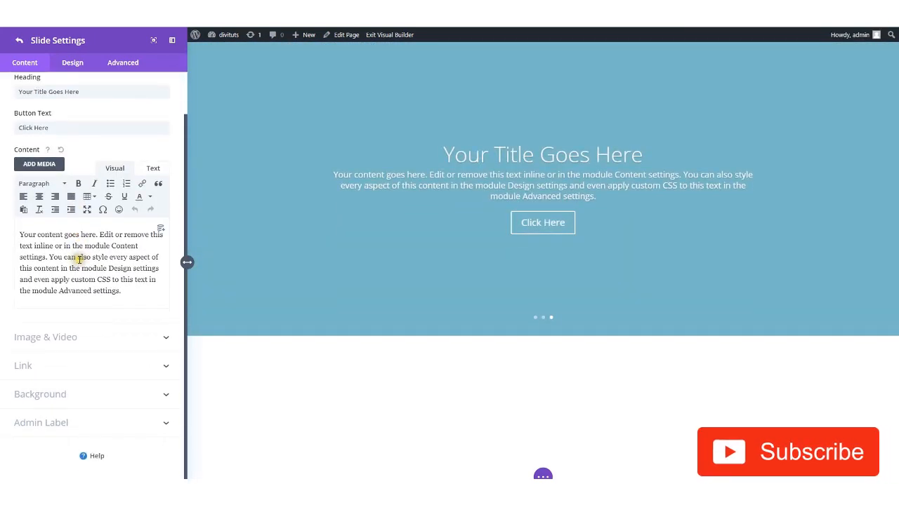
{"action": "left_click", "coordinate": [71, 395]}
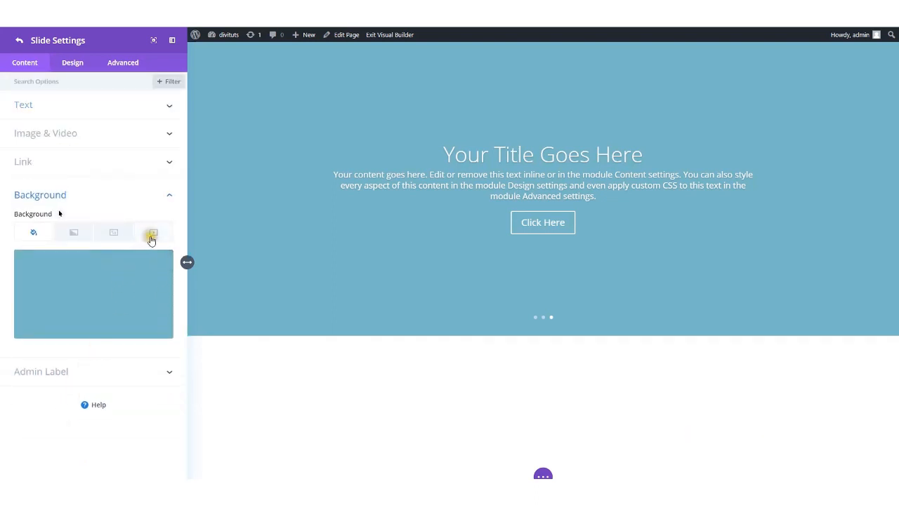
{"action": "left_click", "coordinate": [152, 234]}
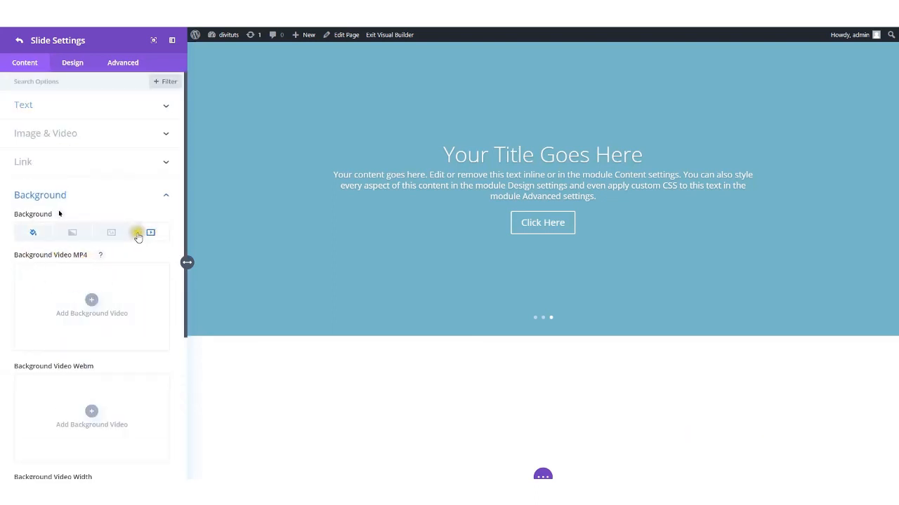
- Upload the file "video" from the computer and use it as the third slide's MP4 background video
{"action": "left_click", "coordinate": [91, 302]}
{"action": "left_click", "coordinate": [137, 72]}
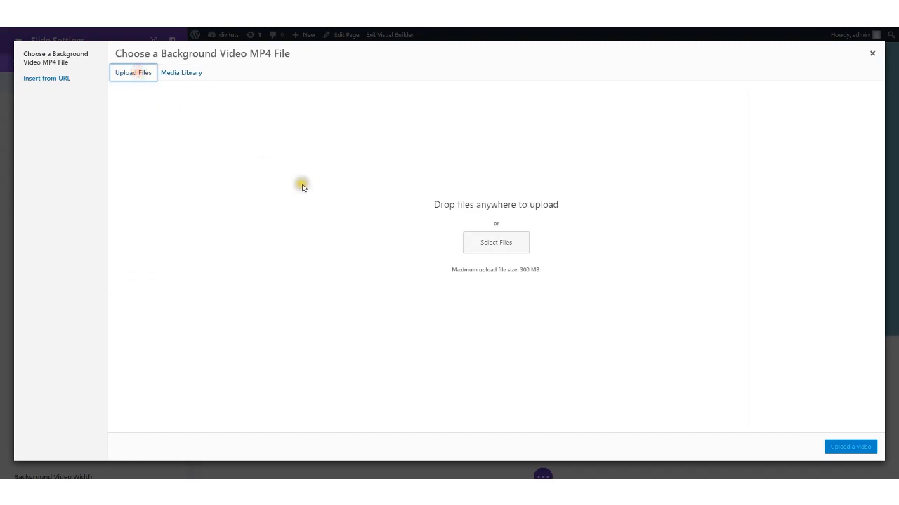
{"action": "left_click", "coordinate": [471, 240]}
{"action": "left_click", "coordinate": [405, 71]}
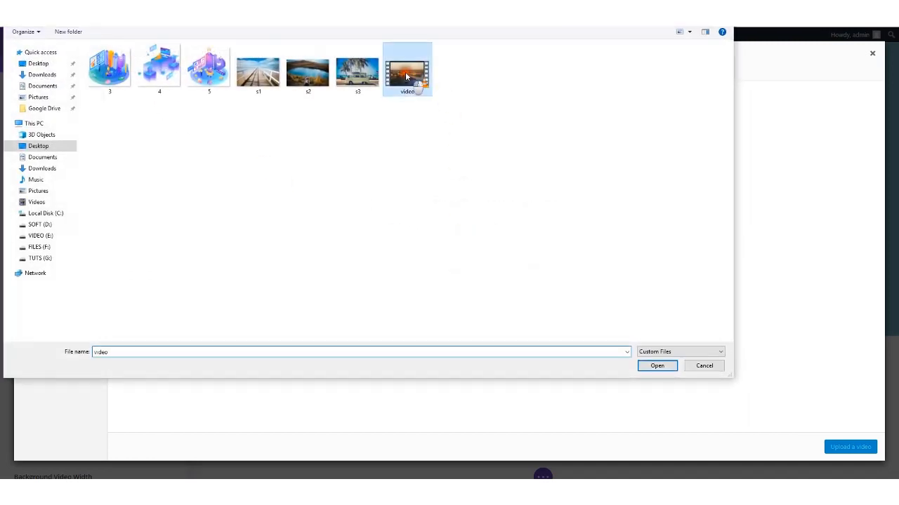
{"action": "double_click", "coordinate": [403, 73]}
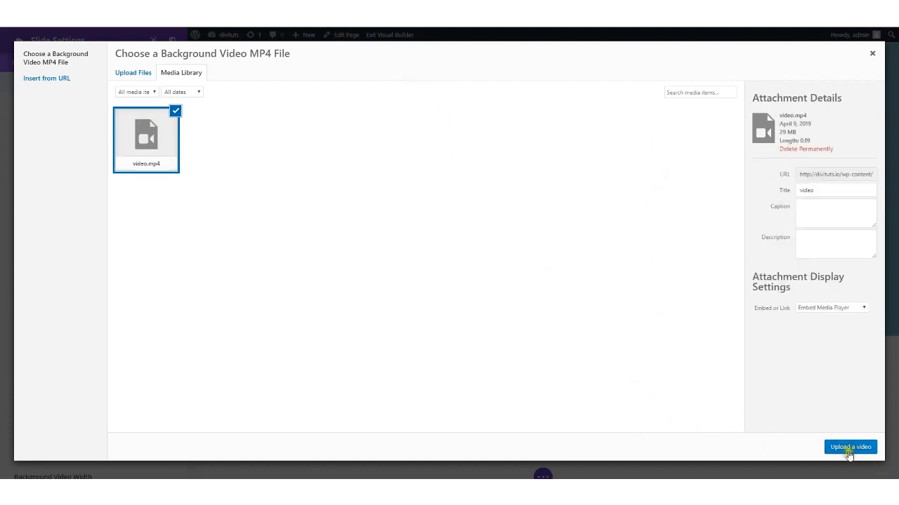
{"action": "left_click", "coordinate": [849, 450]}
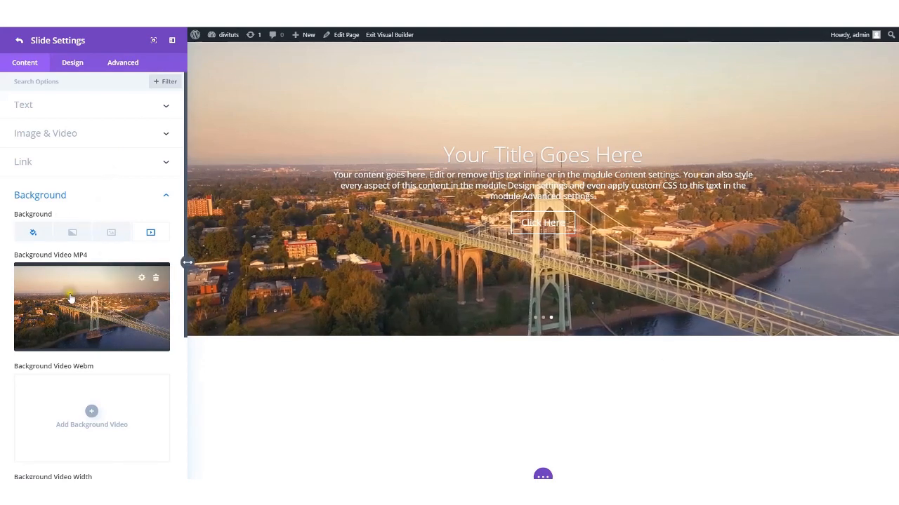
{"action": "scroll", "coordinate": [70, 298], "scroll_direction": "down", "scroll_amount": 2}
{"action": "scroll", "coordinate": [79, 290], "scroll_direction": "up", "scroll_amount": 2}
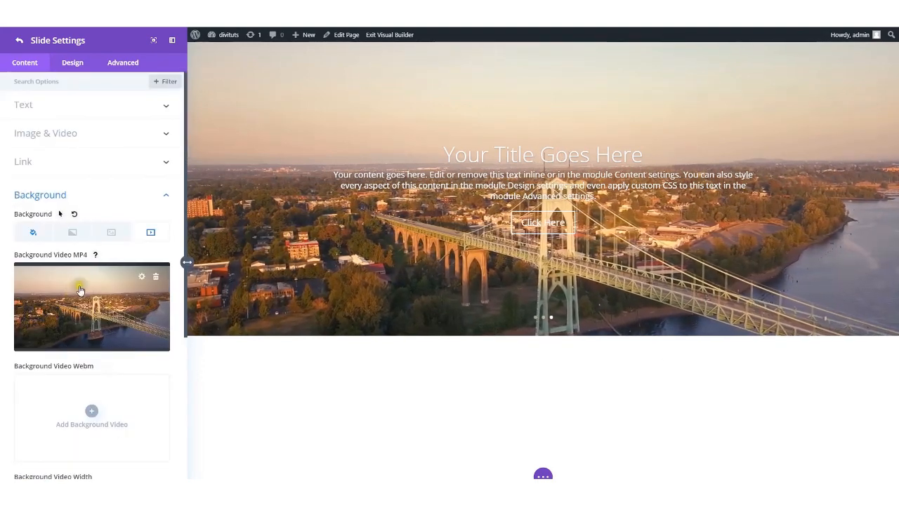
- Enable the background overlay for the third slide
{"action": "left_click", "coordinate": [74, 64]}
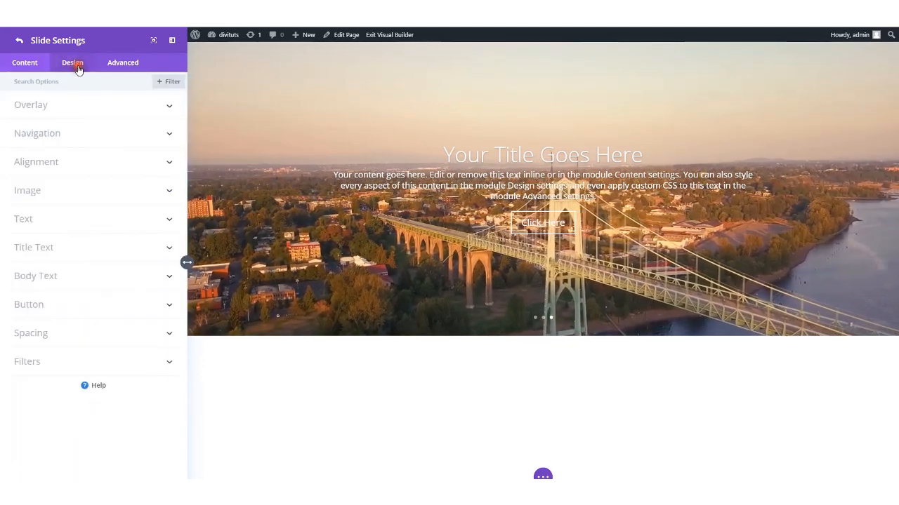
{"action": "left_click", "coordinate": [79, 106]}
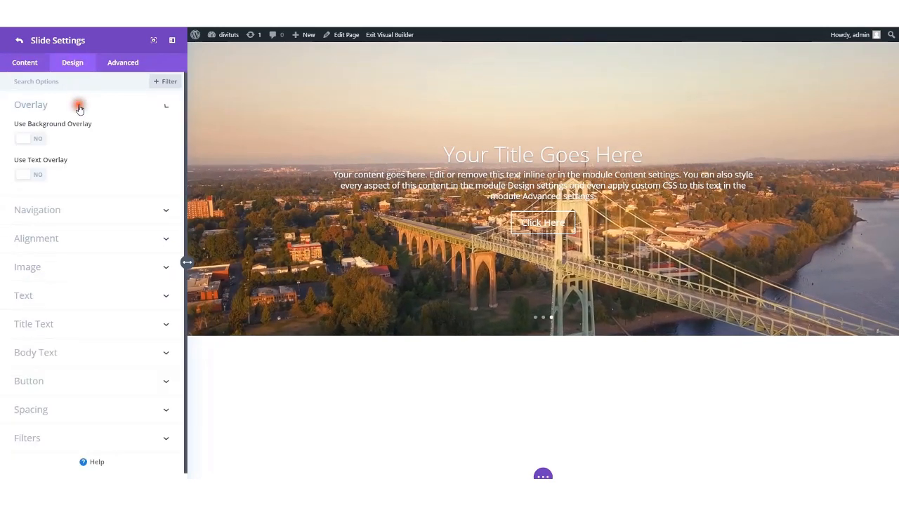
{"action": "left_click", "coordinate": [27, 138]}
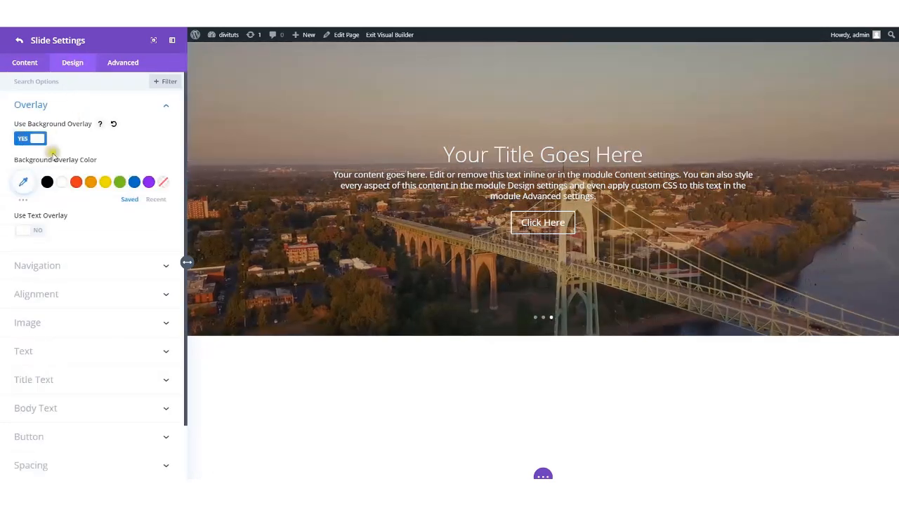
- Give the background overlay the semi-transparent green color rgba(25,150,60,0.45)
{"action": "left_click", "coordinate": [135, 184]}
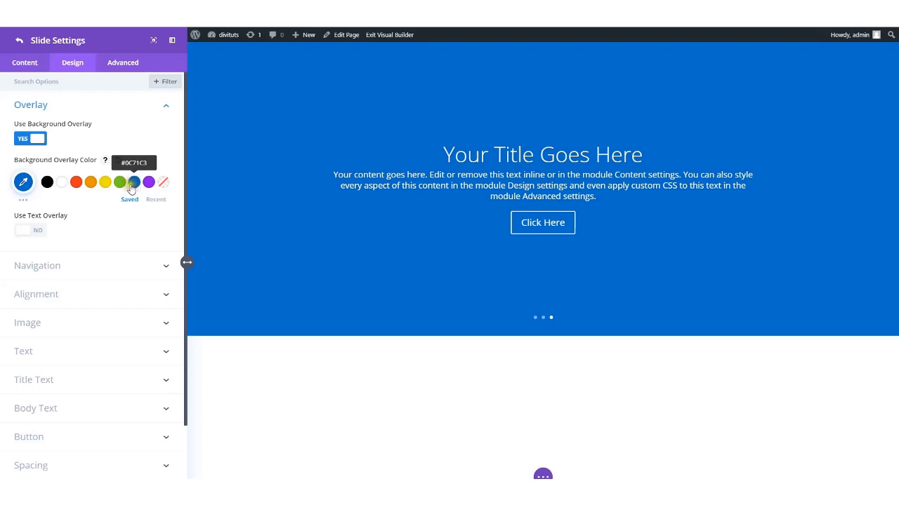
{"action": "left_click", "coordinate": [121, 184]}
{"action": "left_click", "coordinate": [29, 186]}
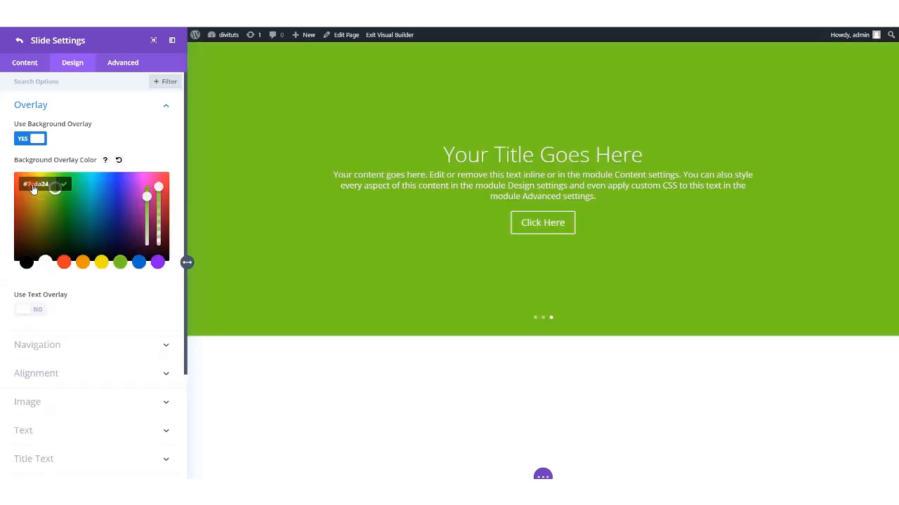
{"action": "left_click", "coordinate": [78, 211]}
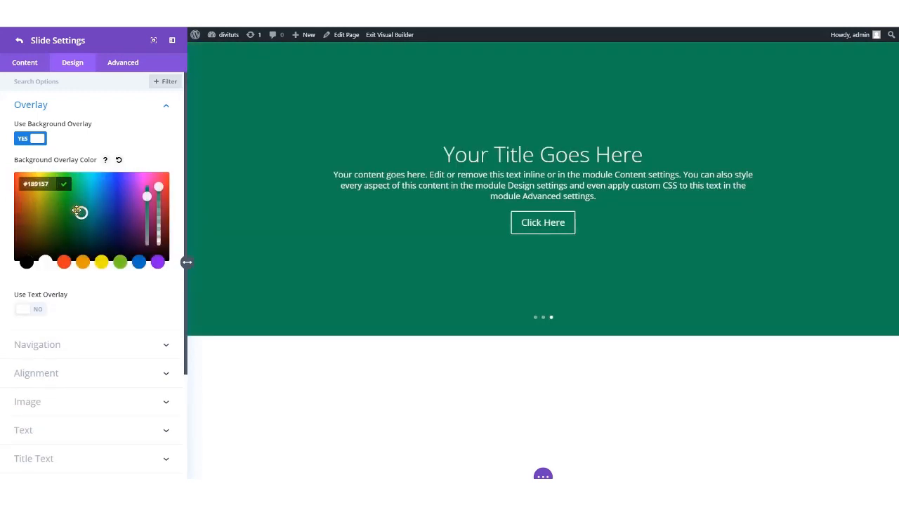
{"action": "left_click", "coordinate": [73, 211]}
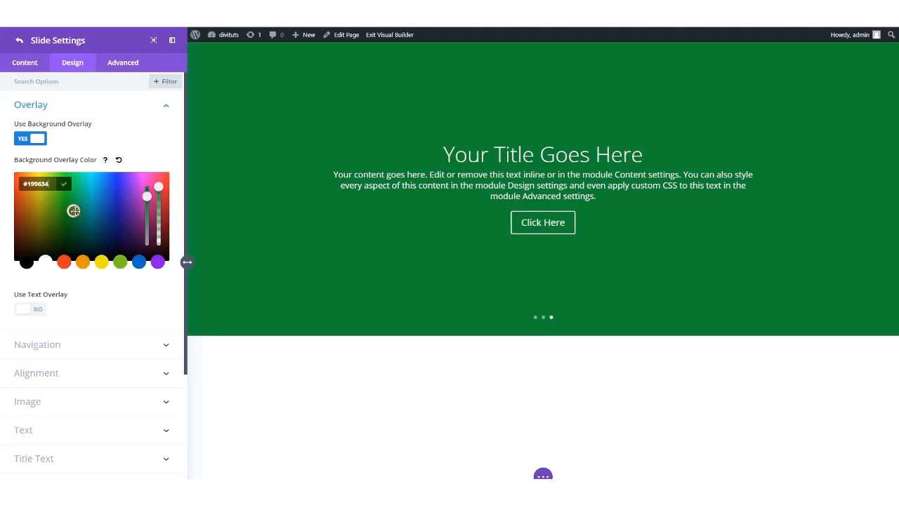
{"action": "left_click", "coordinate": [76, 212]}
{"action": "left_click_drag", "start_coordinate": [159, 205], "coordinate": [159, 228]}
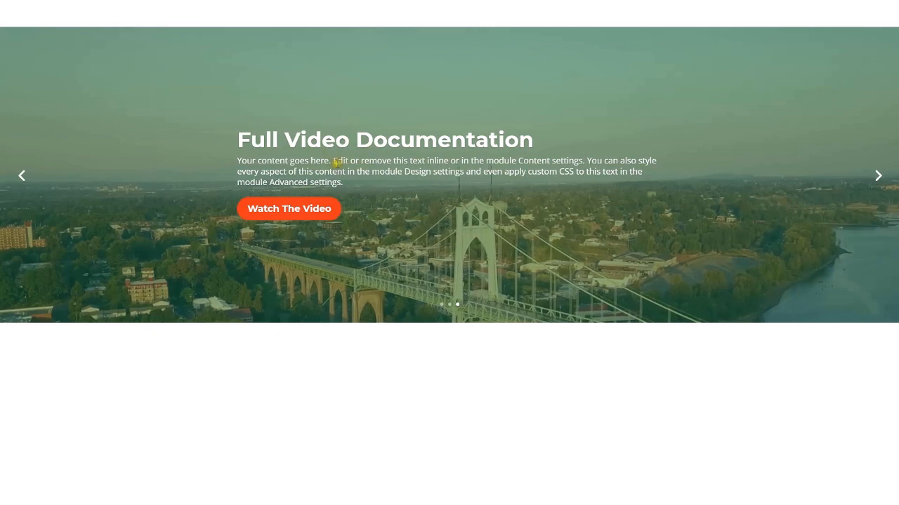
- Examine the title's placement in the finished example and the third slide's image vertical alignment options
{"action": "left_click_drag", "start_coordinate": [239, 140], "coordinate": [499, 141]}
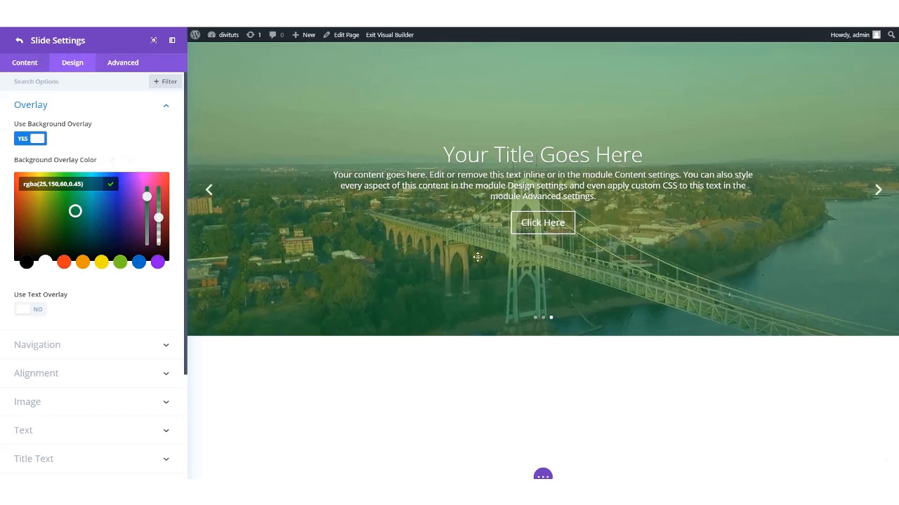
{"action": "scroll", "coordinate": [56, 280], "scroll_direction": "down", "scroll_amount": 2}
{"action": "left_click", "coordinate": [49, 238]}
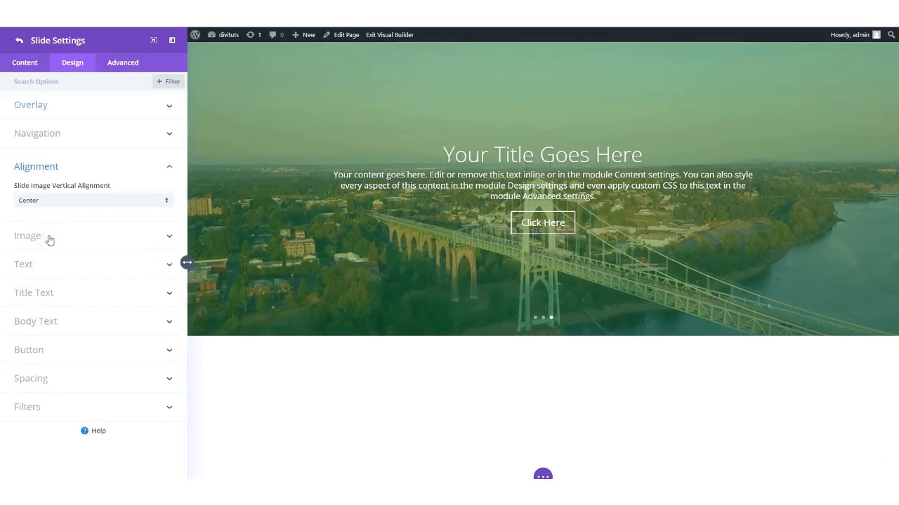
{"action": "left_click", "coordinate": [80, 204]}
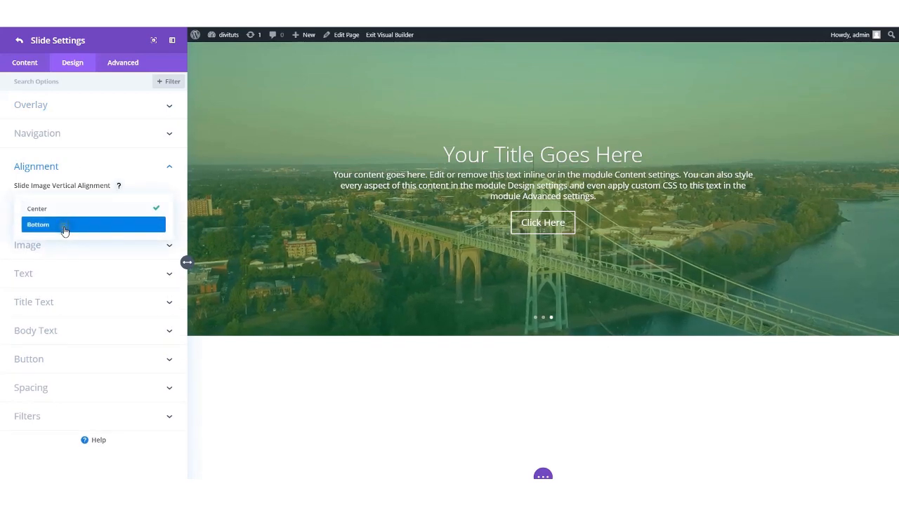
{"action": "left_click", "coordinate": [92, 170]}
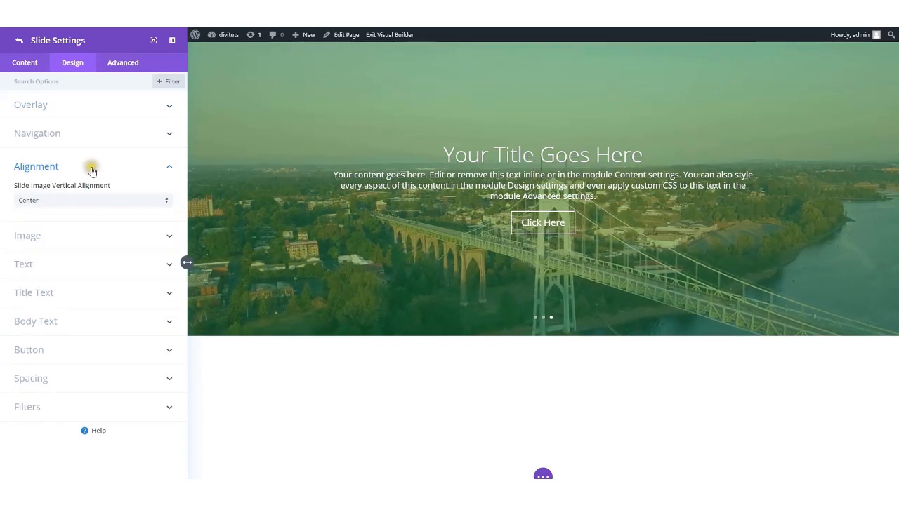
{"action": "left_click", "coordinate": [87, 170]}
{"action": "left_click", "coordinate": [88, 171]}
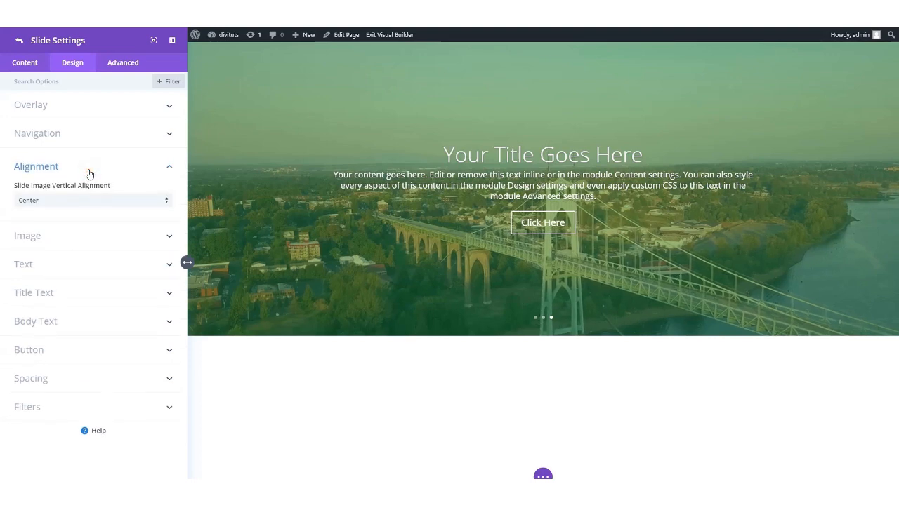
{"action": "left_click", "coordinate": [88, 170]}
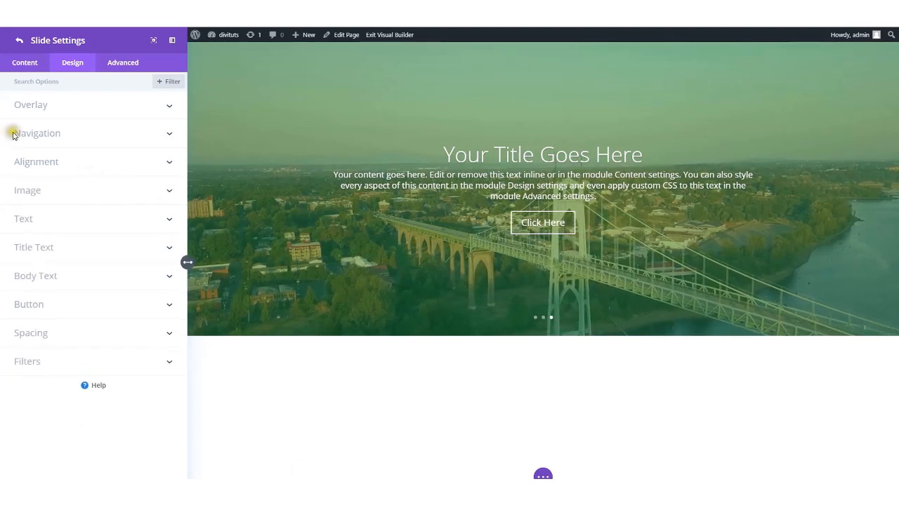
- Change the third slide's heading to "Full Video Documentation" and bring up the matching slide in the finished example
{"action": "left_click", "coordinate": [24, 66]}
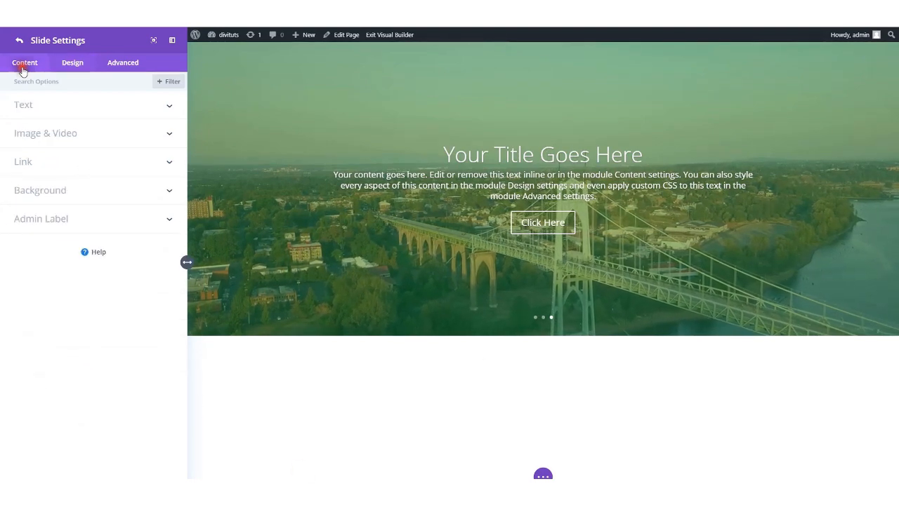
{"action": "left_click", "coordinate": [86, 111]}
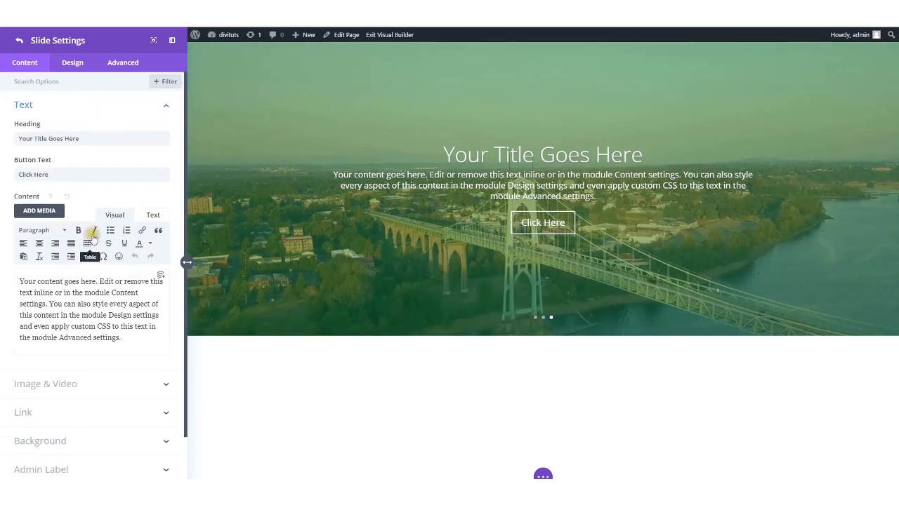
{"action": "left_click_drag", "start_coordinate": [87, 139], "coordinate": [1, 140]}
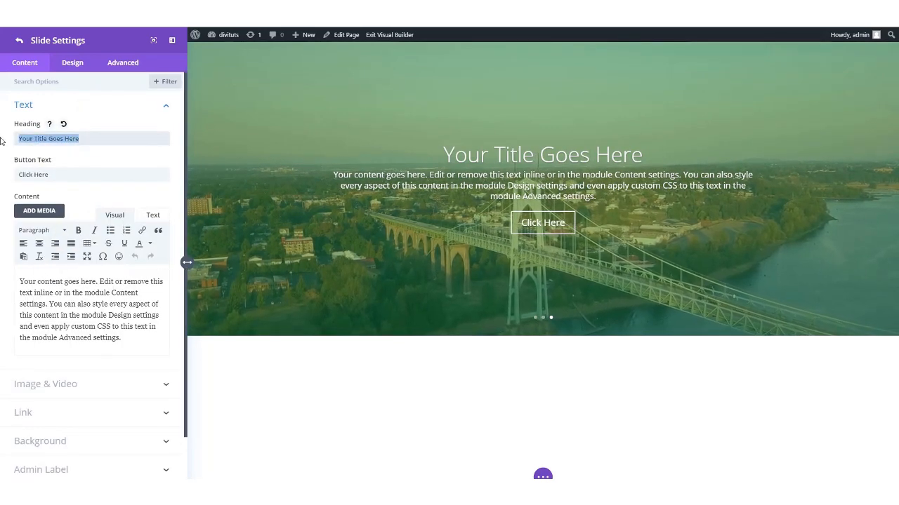
{"action": "type", "text": "Full Video Documentation"}
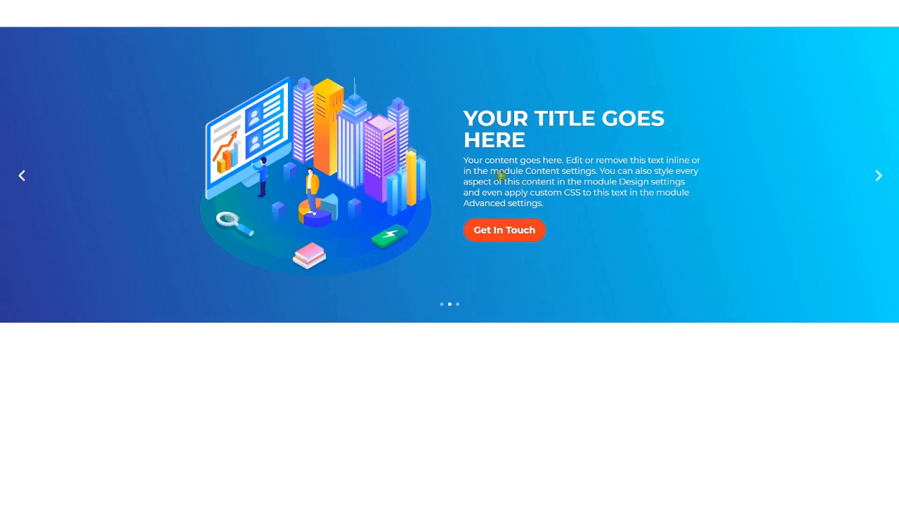
{"action": "left_click", "coordinate": [874, 174]}
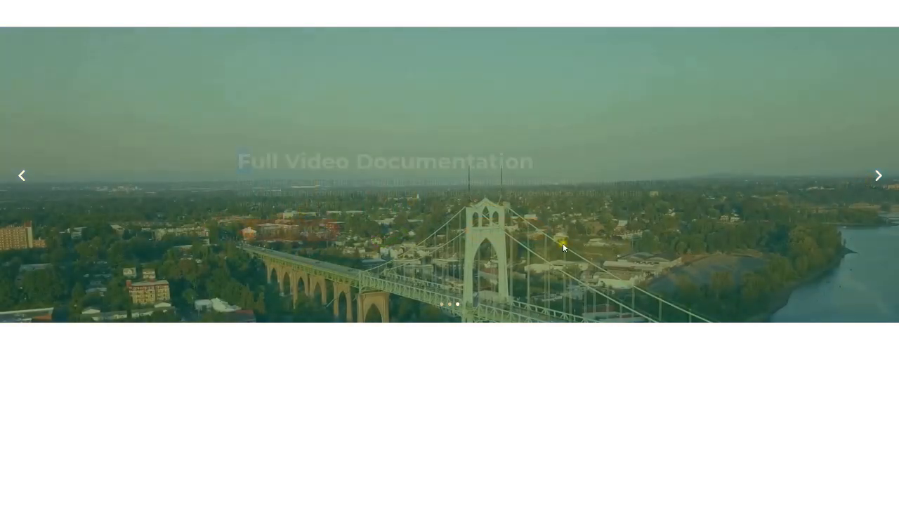
- Change the third slide's button text to "Watch The Video"
{"action": "left_click", "coordinate": [287, 250]}
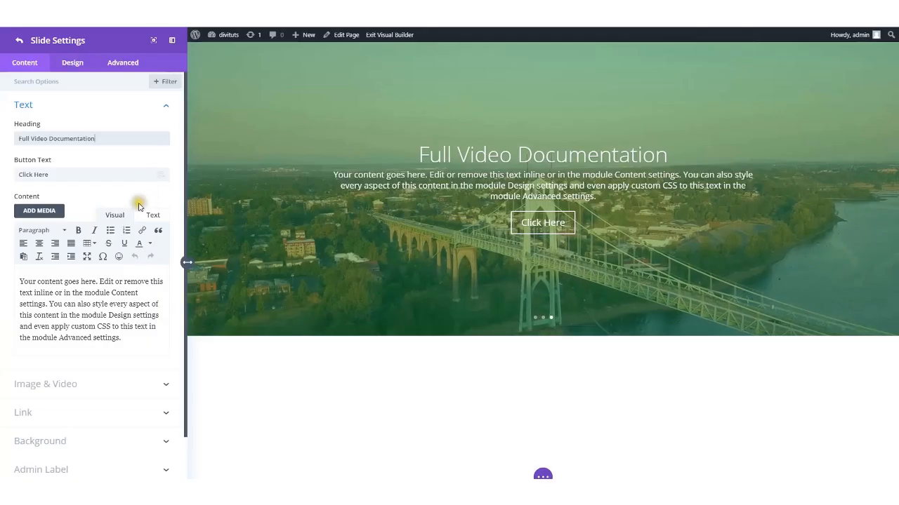
{"action": "triple_click", "coordinate": [35, 175]}
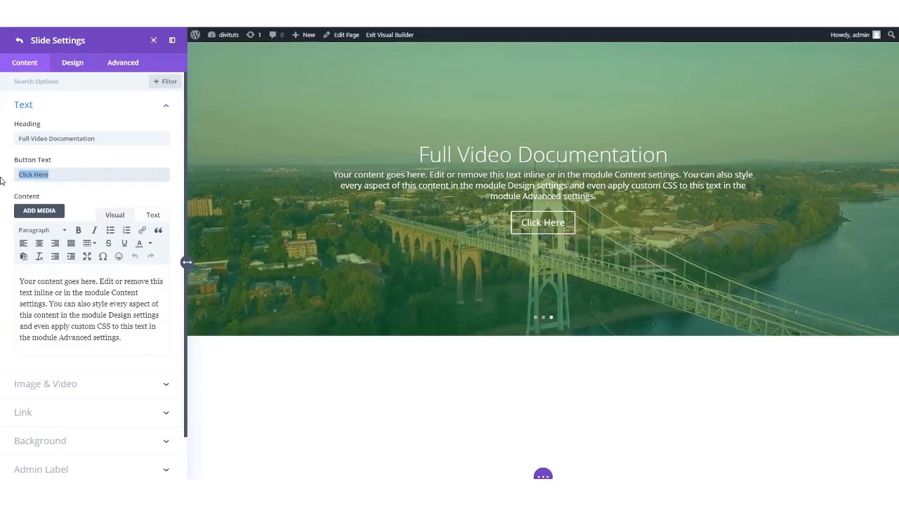
{"action": "type", "text": "Watch "}
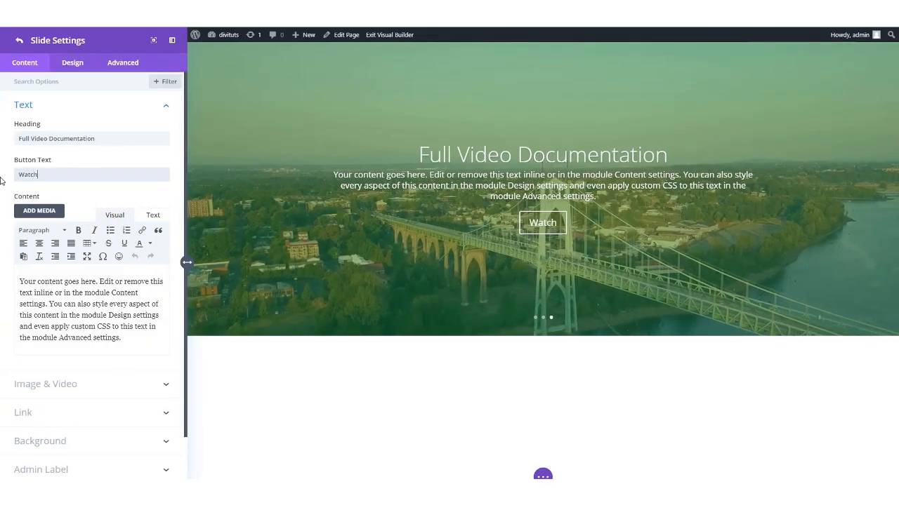
{"action": "type", "text": "The"}
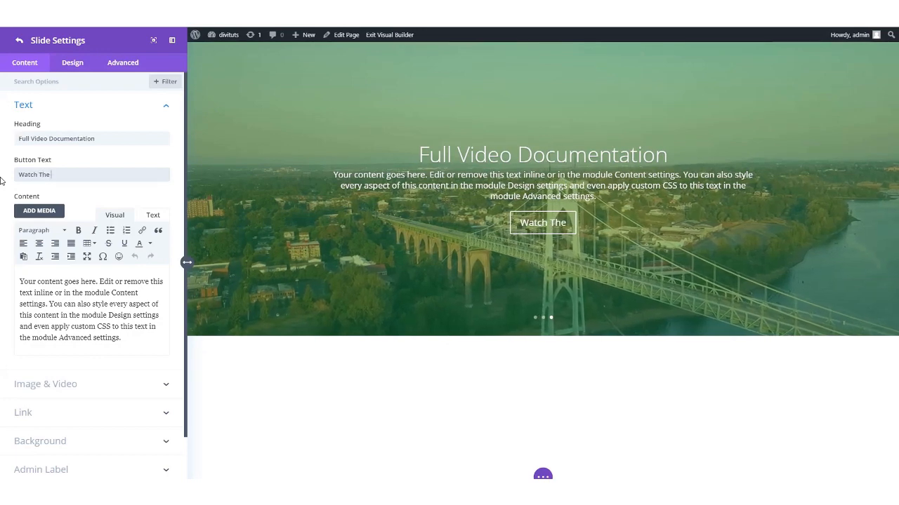
{"action": "type", "text": " Vid"}
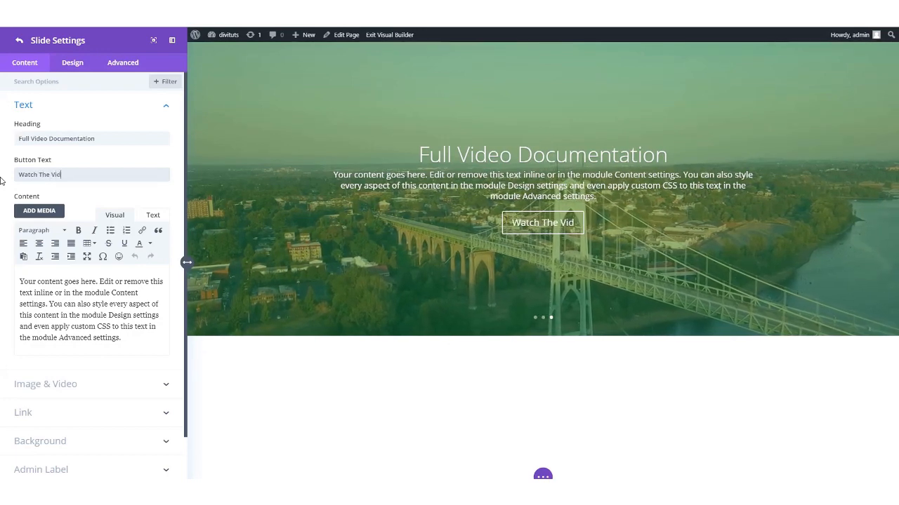
{"action": "type", "text": "eo"}
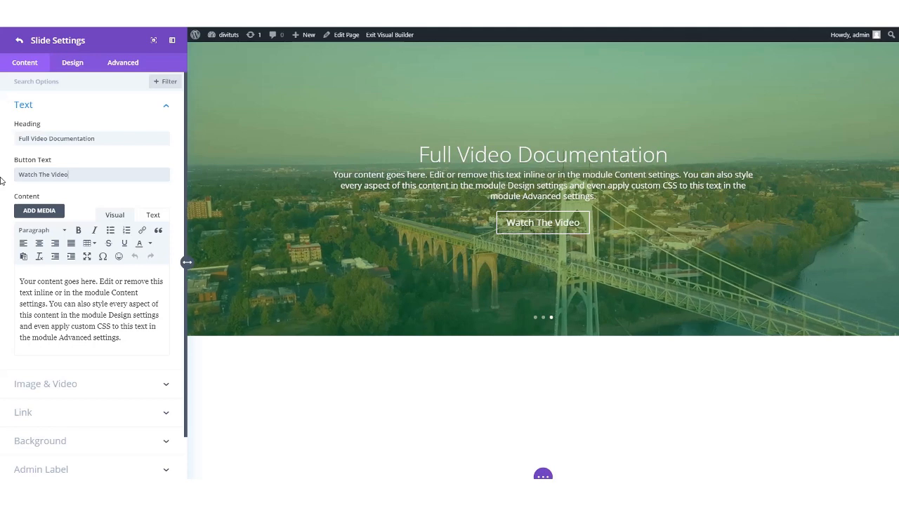
- Style the third slide's title text in bold Montserrat, all uppercase and left-aligned
{"action": "left_click", "coordinate": [73, 65]}
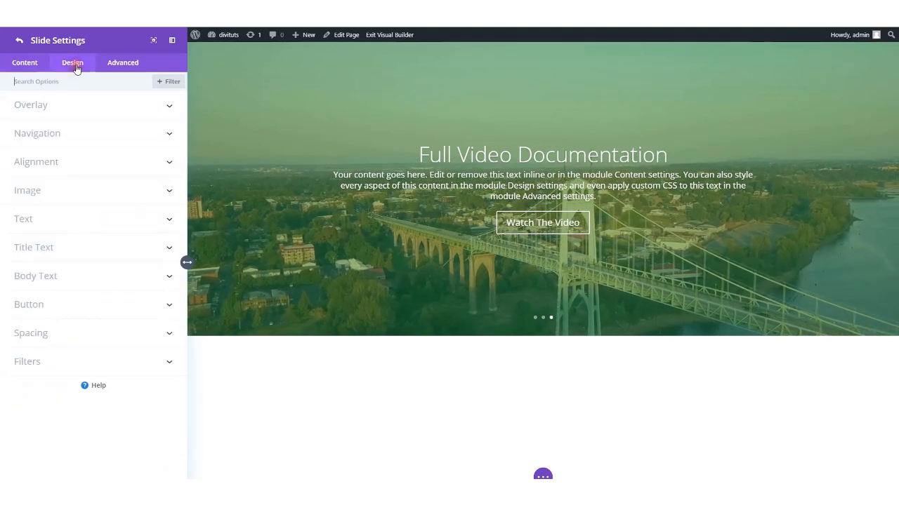
{"action": "left_click", "coordinate": [44, 245]}
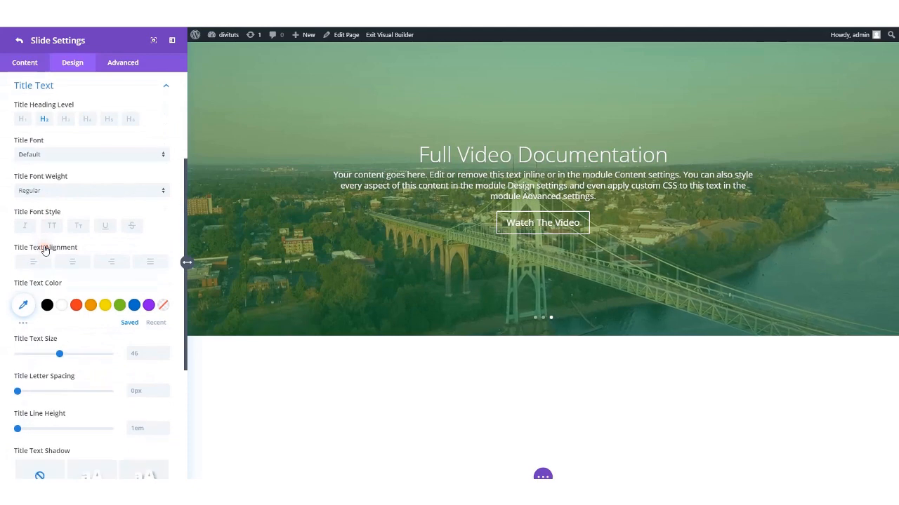
{"action": "left_click", "coordinate": [110, 161]}
{"action": "left_click", "coordinate": [85, 124]}
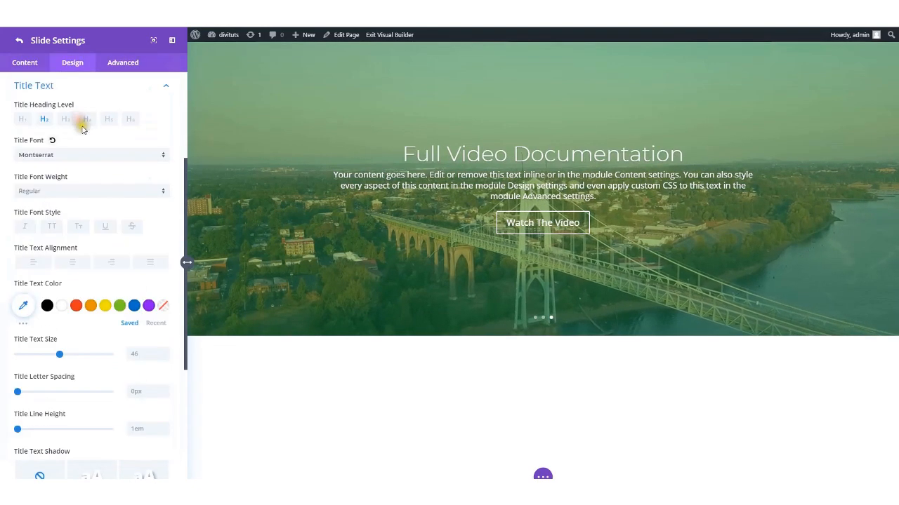
{"action": "left_click", "coordinate": [92, 190]}
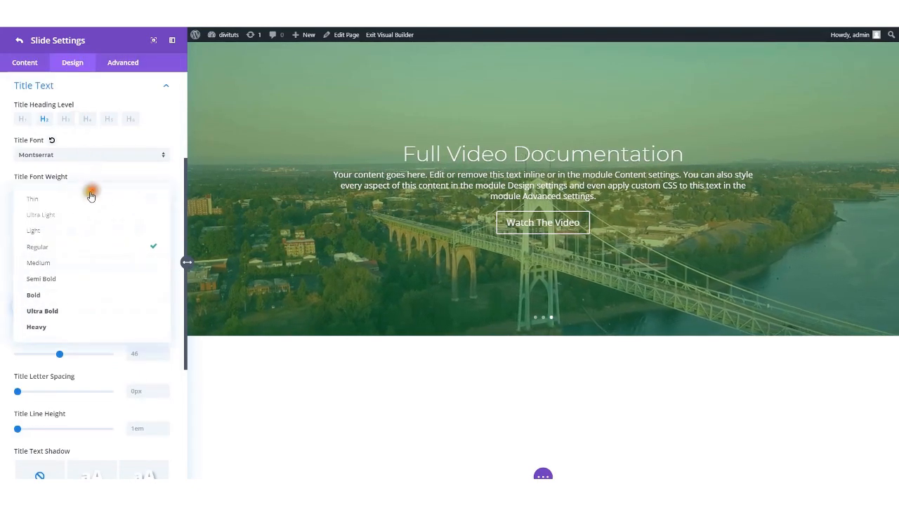
{"action": "left_click", "coordinate": [48, 294]}
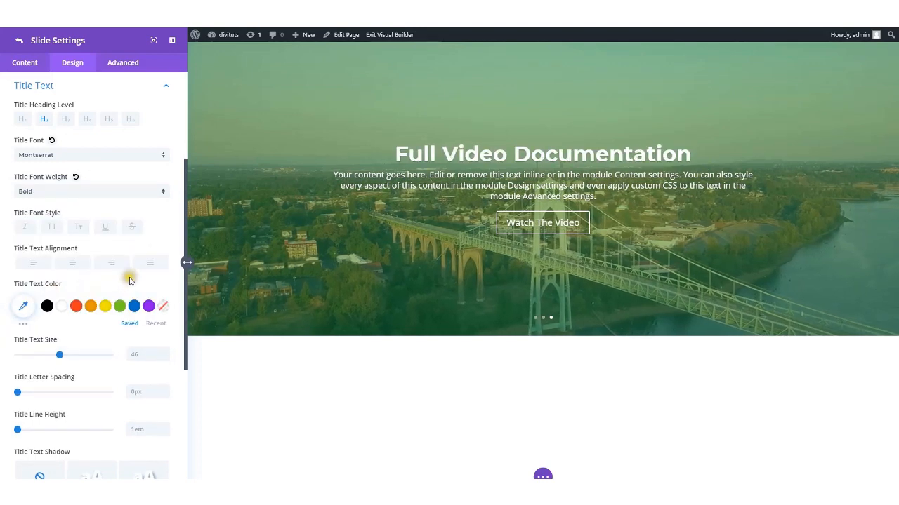
{"action": "left_click", "coordinate": [52, 228]}
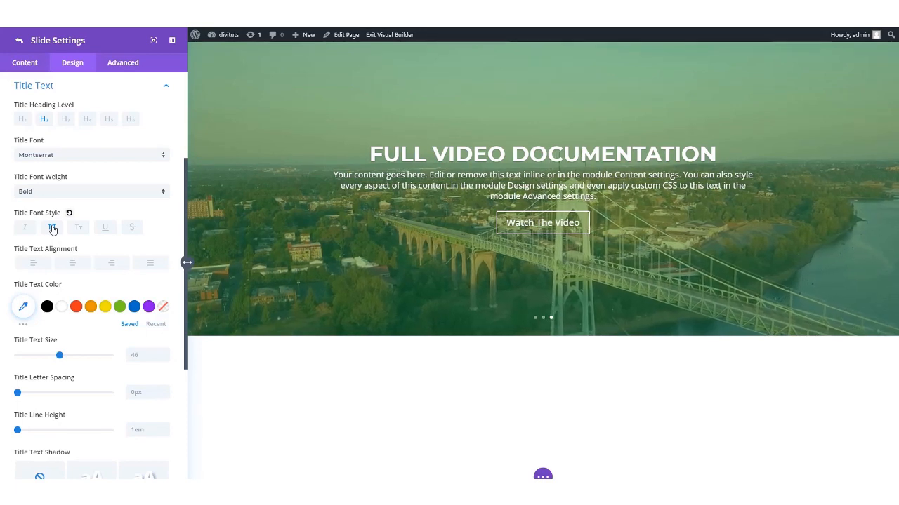
{"action": "left_click", "coordinate": [33, 262]}
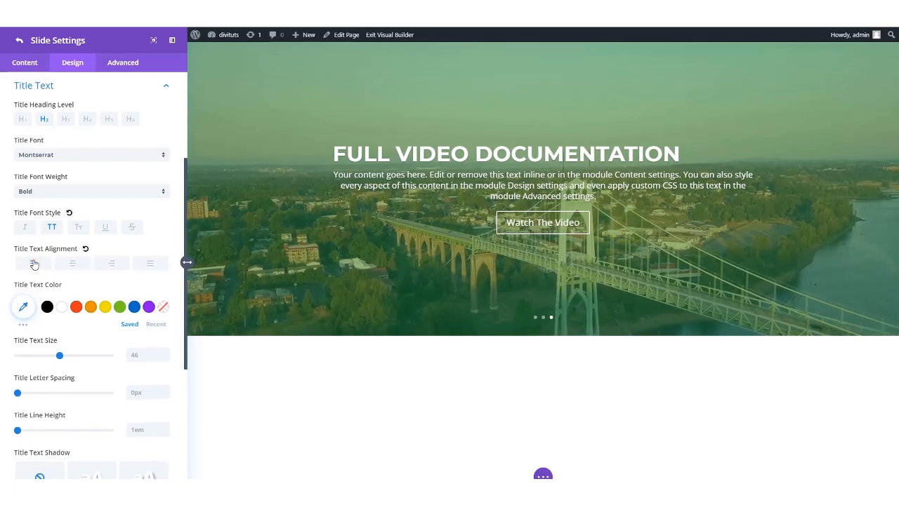
- Left-align the slide's body text and set its font to Montserrat
{"action": "scroll", "coordinate": [42, 267], "scroll_direction": "down", "scroll_amount": 3}
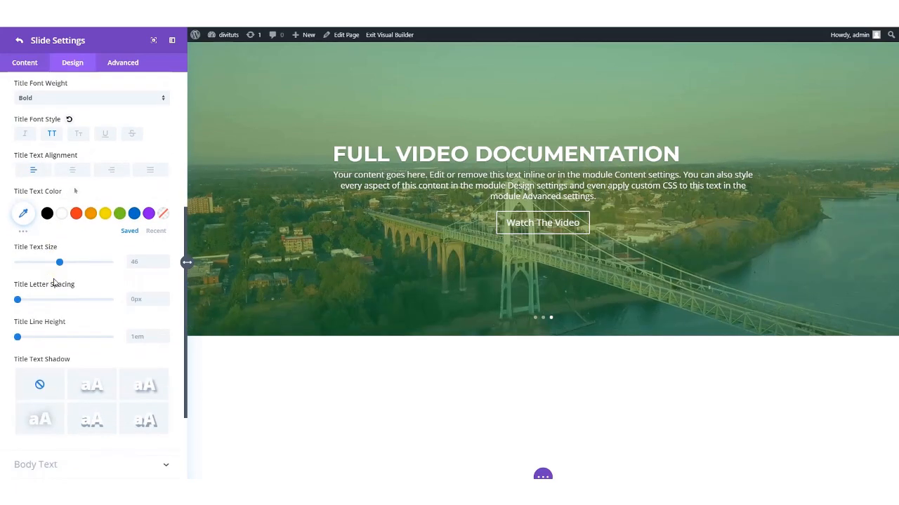
{"action": "scroll", "coordinate": [52, 274], "scroll_direction": "down", "scroll_amount": 3}
{"action": "scroll", "coordinate": [56, 291], "scroll_direction": "down", "scroll_amount": 1}
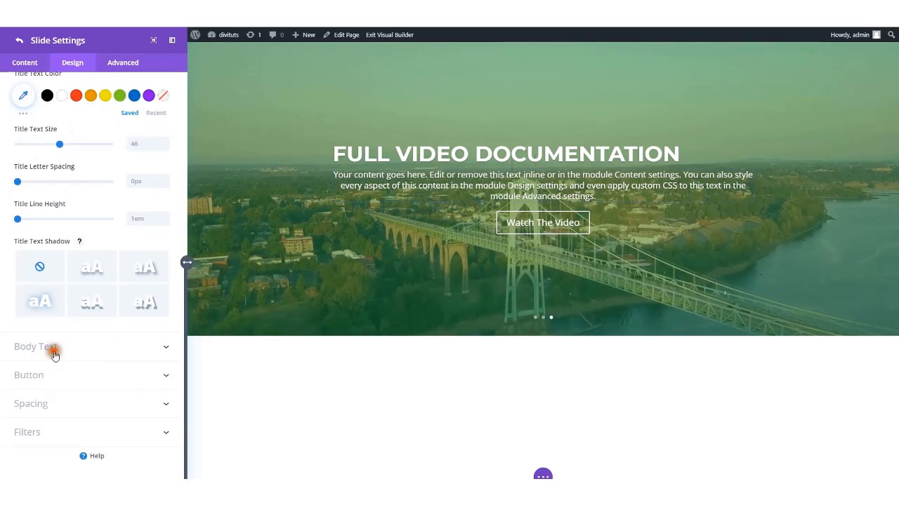
{"action": "left_click", "coordinate": [55, 351]}
{"action": "left_click", "coordinate": [33, 228]}
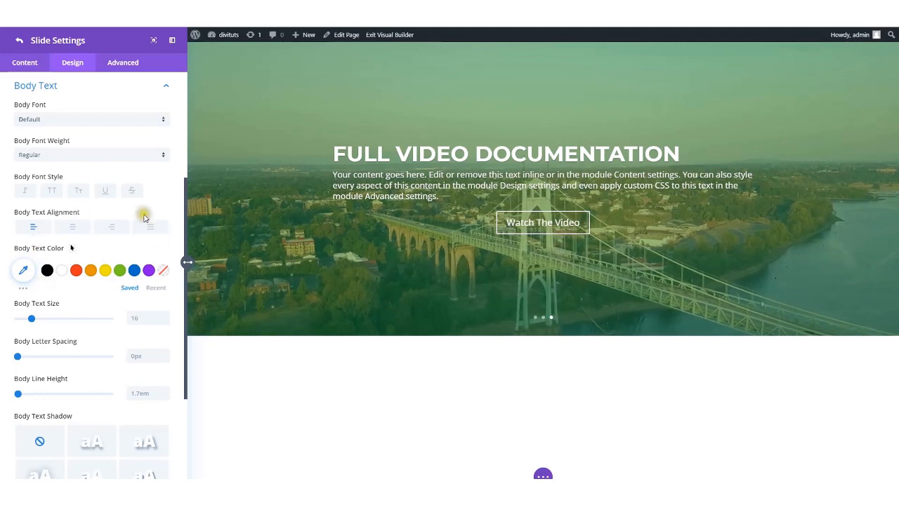
{"action": "left_click", "coordinate": [116, 120]}
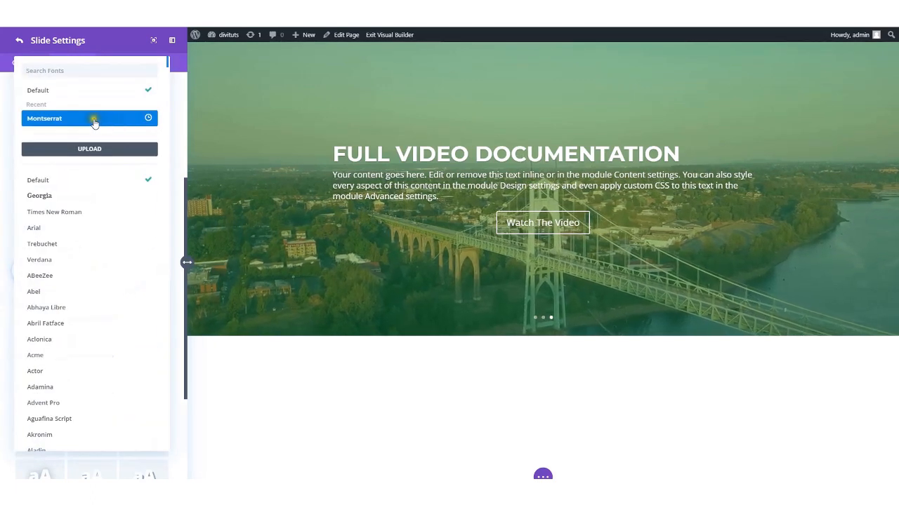
{"action": "left_click", "coordinate": [94, 121]}
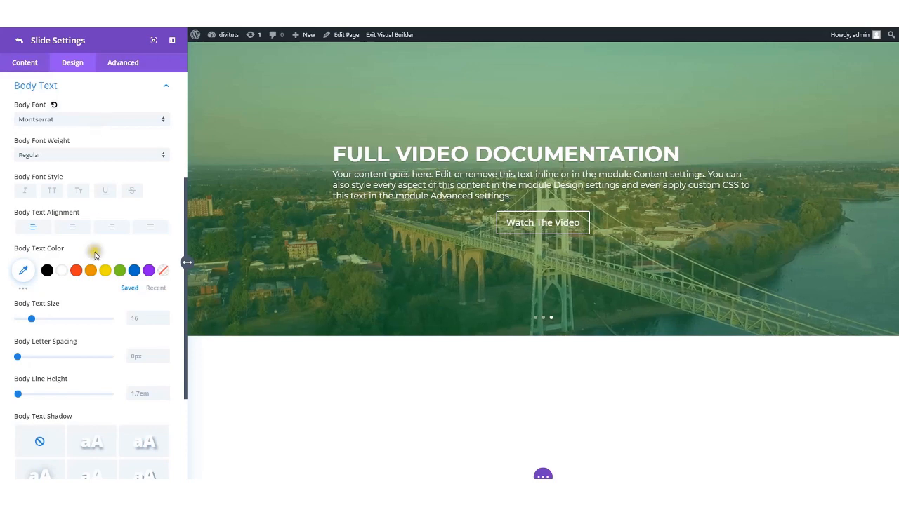
- Set the body text's line height to 1em and its size to 19px
{"action": "mouse_move", "coordinate": [31, 319]}
{"action": "left_mouse_down"}
{"action": "mouse_move", "coordinate": [48, 321]}
{"action": "mouse_move", "coordinate": [35, 319]}
{"action": "left_mouse_up"}
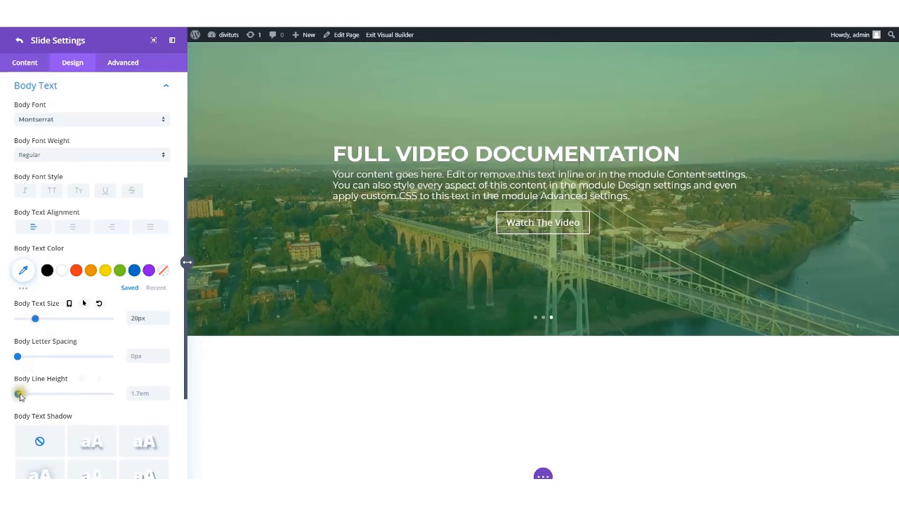
{"action": "left_click_drag", "start_coordinate": [17, 393], "coordinate": [19, 400]}
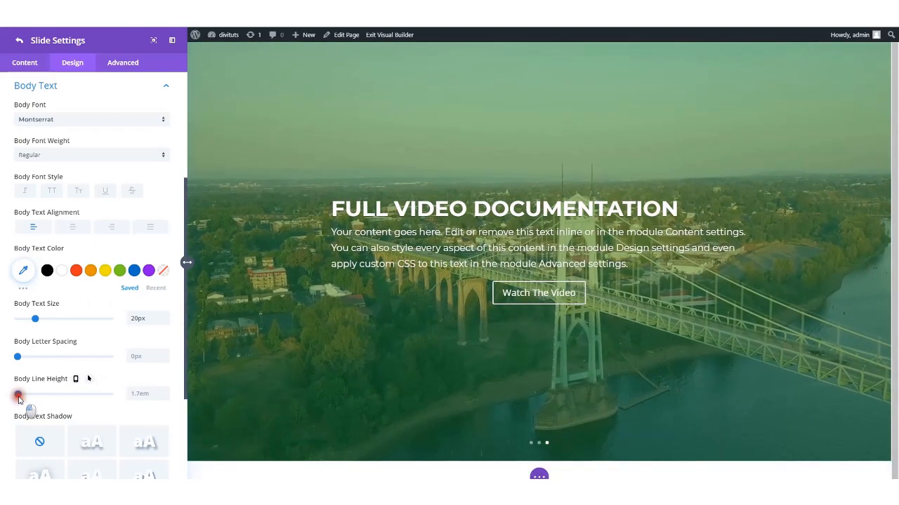
{"action": "scroll", "coordinate": [77, 337], "scroll_direction": "down", "scroll_amount": 2}
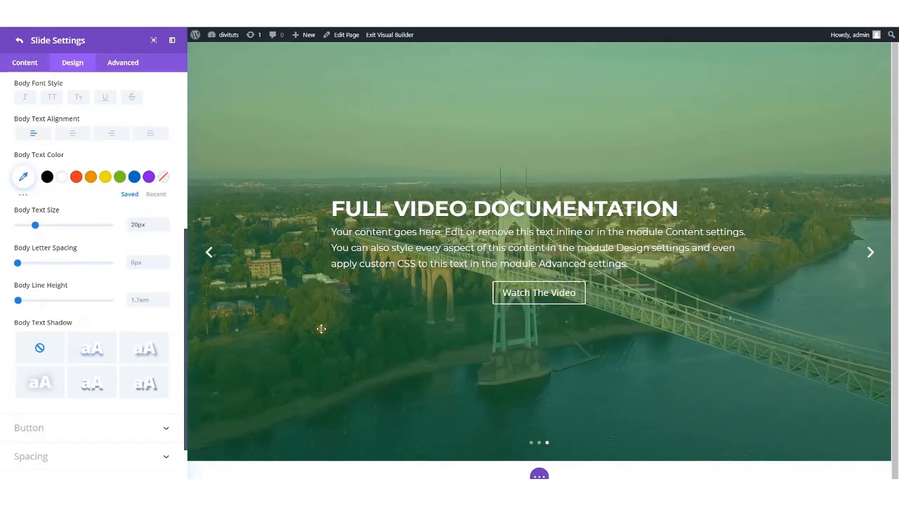
{"action": "left_click_drag", "start_coordinate": [17, 301], "coordinate": [0, 295]}
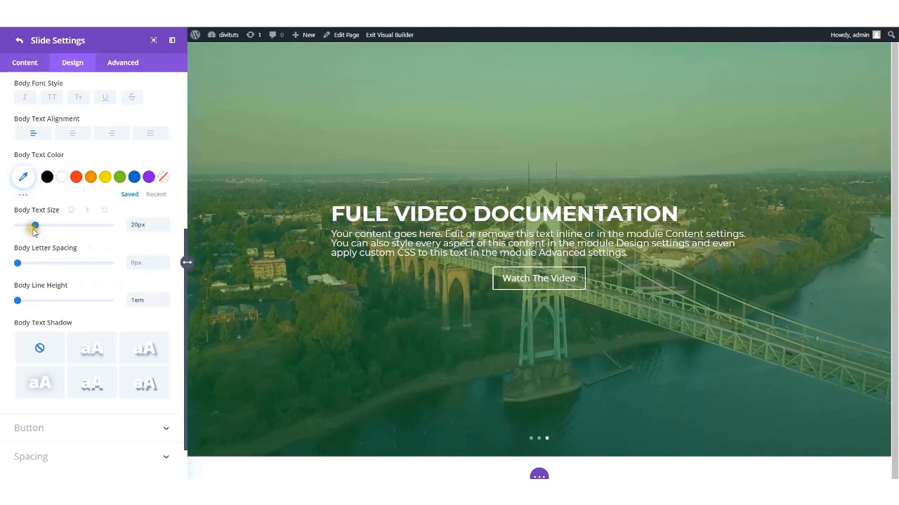
{"action": "left_click_drag", "start_coordinate": [35, 225], "coordinate": [35, 227]}
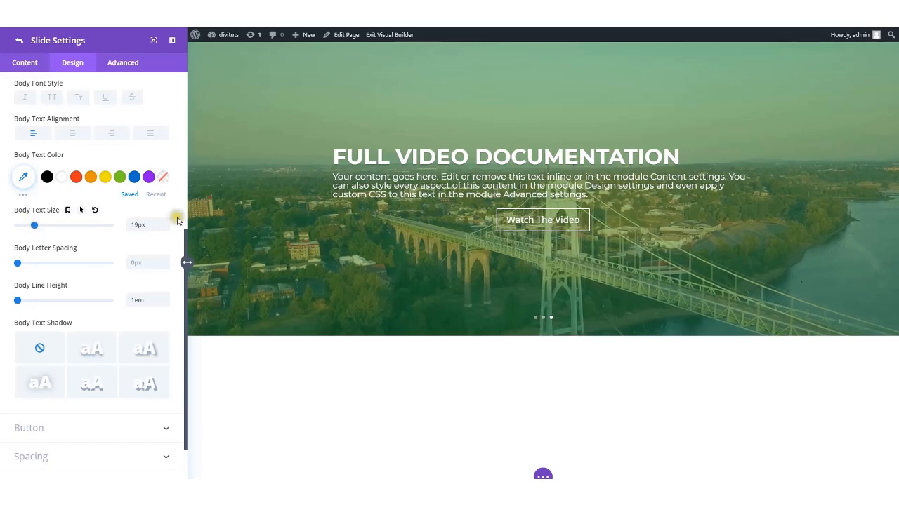
- Enable custom styles for the slide's button and make its text white (#FFFFFF)
{"action": "scroll", "coordinate": [108, 302], "scroll_direction": "down", "scroll_amount": 1}
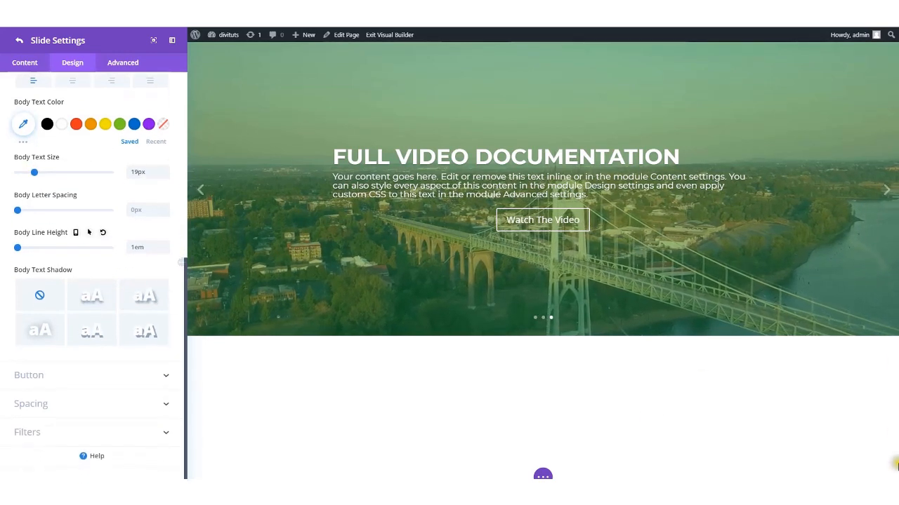
{"action": "left_click", "coordinate": [94, 375]}
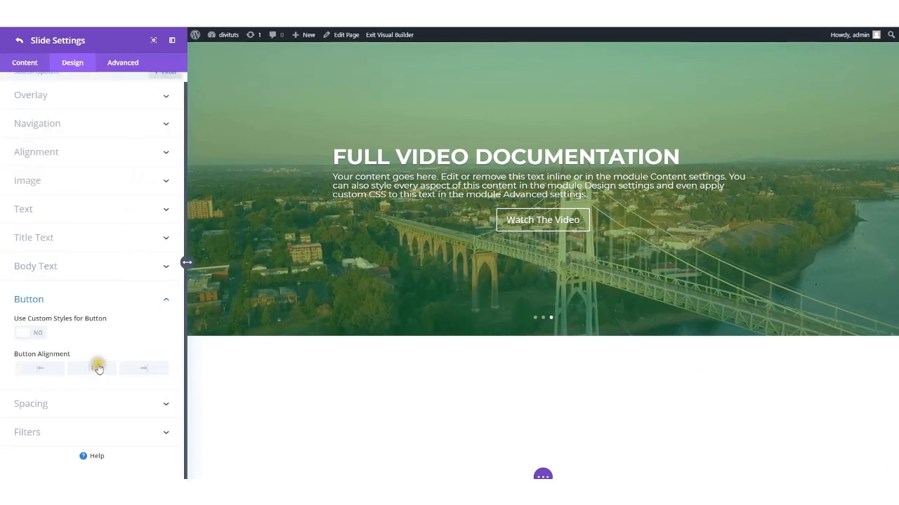
{"action": "left_click", "coordinate": [25, 338]}
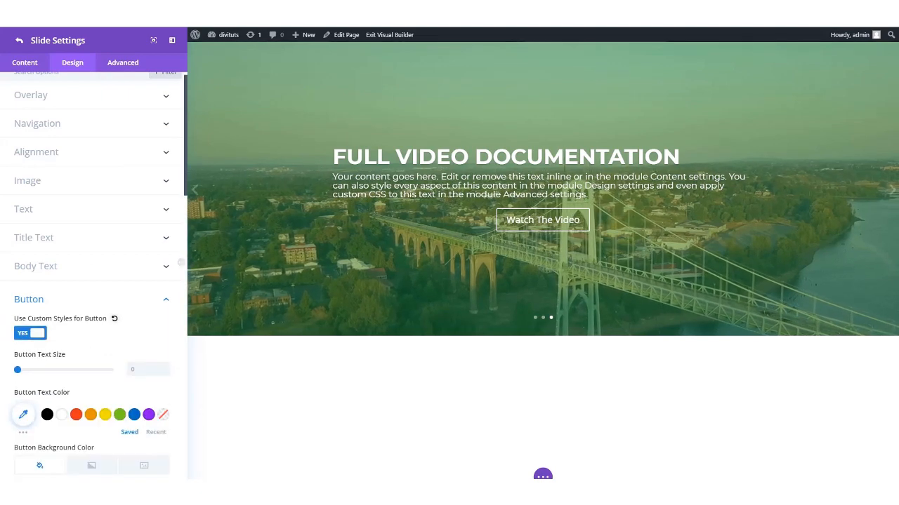
{"action": "scroll", "coordinate": [58, 358], "scroll_direction": "down", "scroll_amount": 3}
{"action": "scroll", "coordinate": [74, 407], "scroll_direction": "down", "scroll_amount": 3}
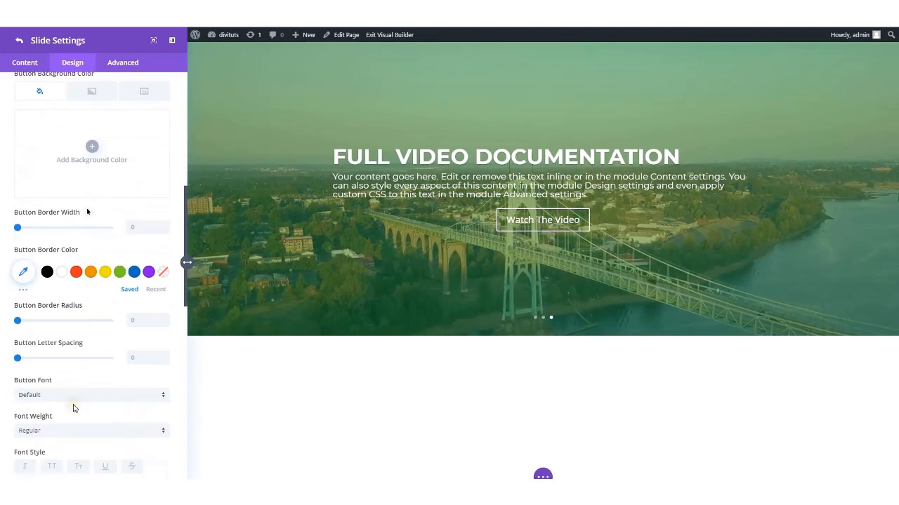
{"action": "scroll", "coordinate": [73, 408], "scroll_direction": "up", "scroll_amount": 3}
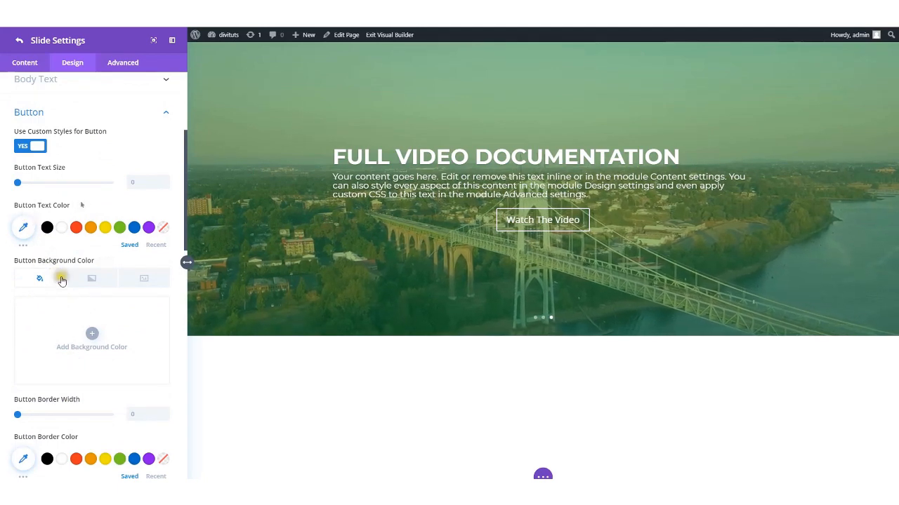
{"action": "left_click", "coordinate": [76, 229]}
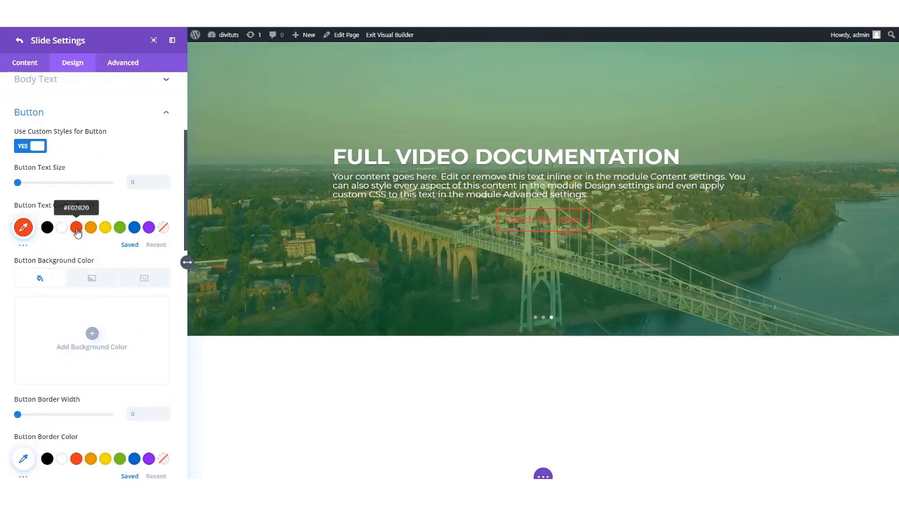
{"action": "left_click", "coordinate": [61, 227]}
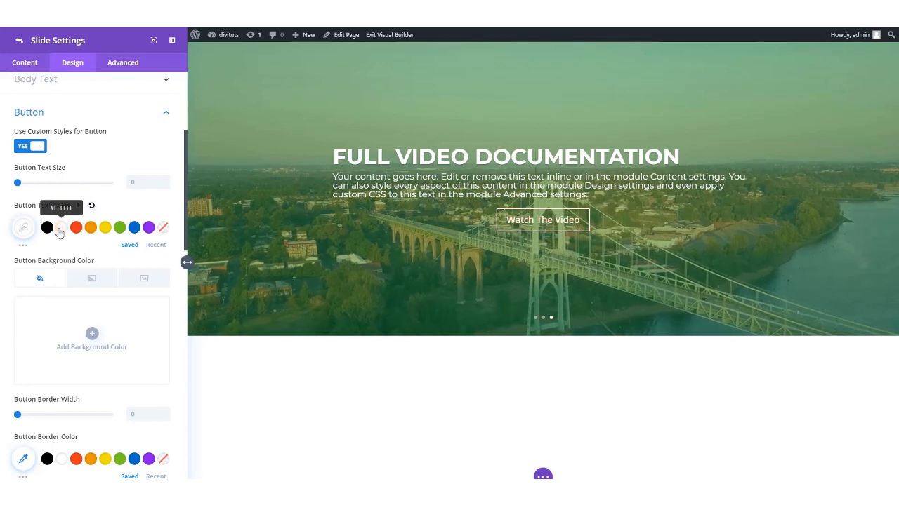
- Give the button a red #E02B20 background and a matching border color
{"action": "left_click", "coordinate": [90, 337]}
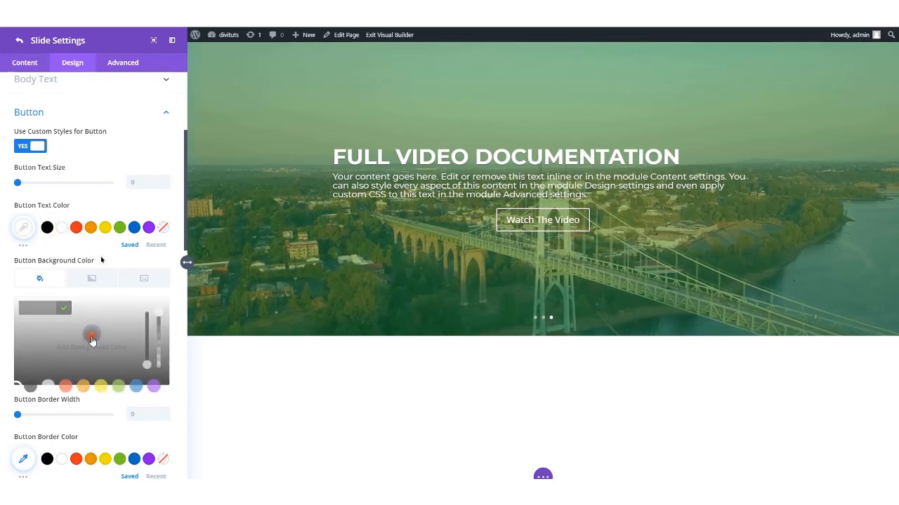
{"action": "left_click", "coordinate": [64, 386]}
{"action": "scroll", "coordinate": [87, 371], "scroll_direction": "down", "scroll_amount": 2}
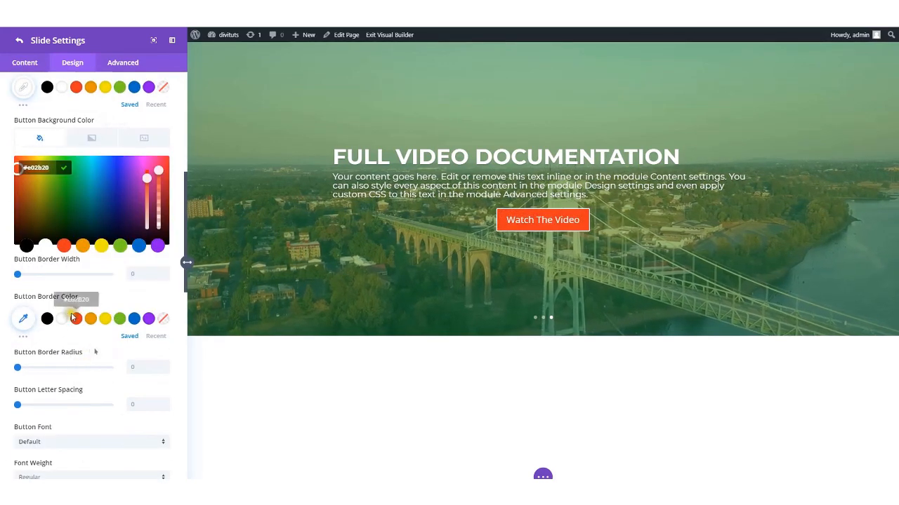
{"action": "left_click", "coordinate": [76, 319]}
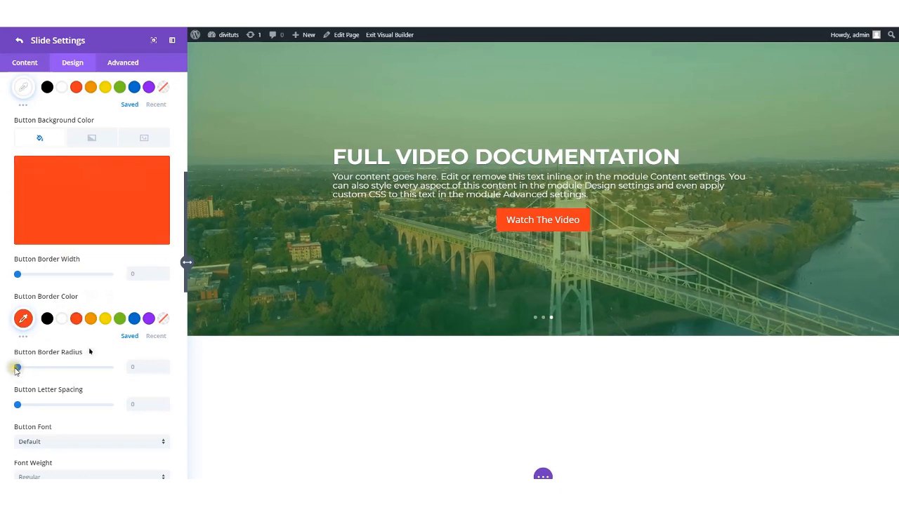
- Round the button's corners with a 100px border radius
{"action": "left_click_drag", "start_coordinate": [17, 367], "coordinate": [126, 381]}
{"action": "scroll", "coordinate": [128, 382], "scroll_direction": "down", "scroll_amount": 3}
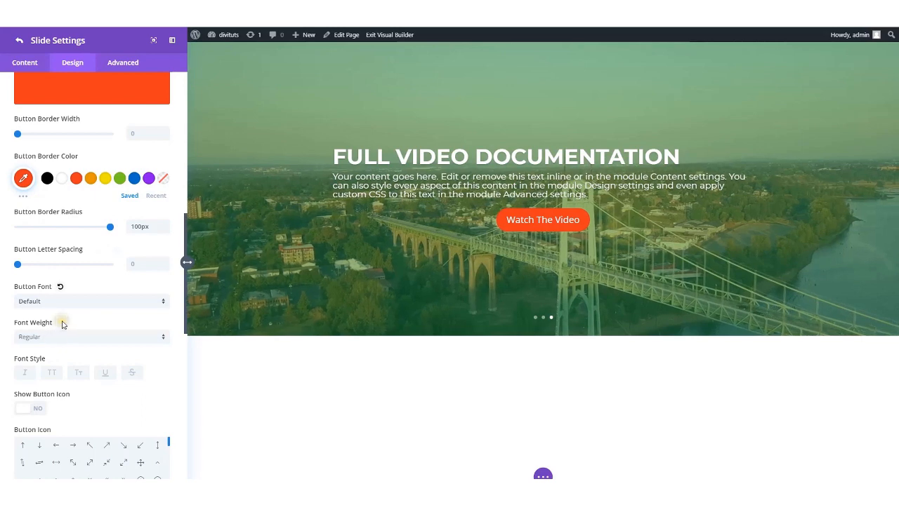
{"action": "scroll", "coordinate": [62, 330], "scroll_direction": "down", "scroll_amount": 10}
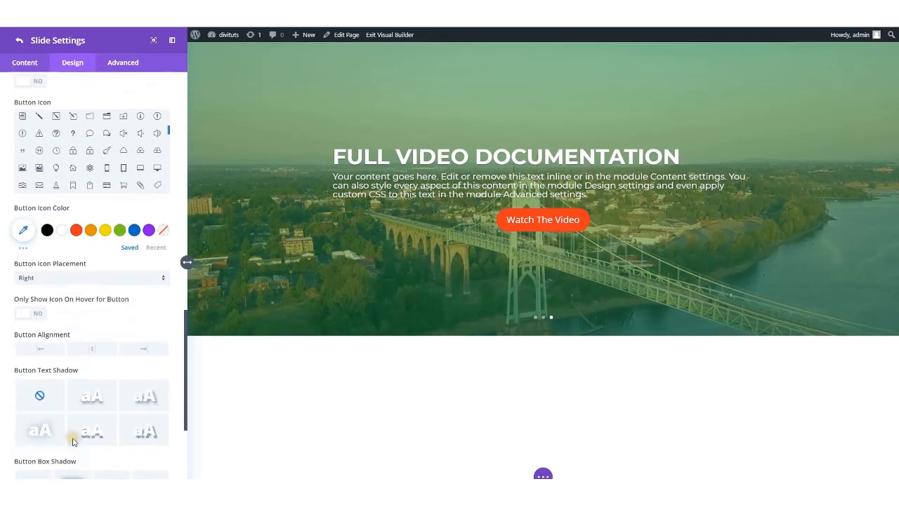
- Align the third slide's Watch The Video button to the left and save the slide settings and the page
{"action": "left_click", "coordinate": [41, 350]}
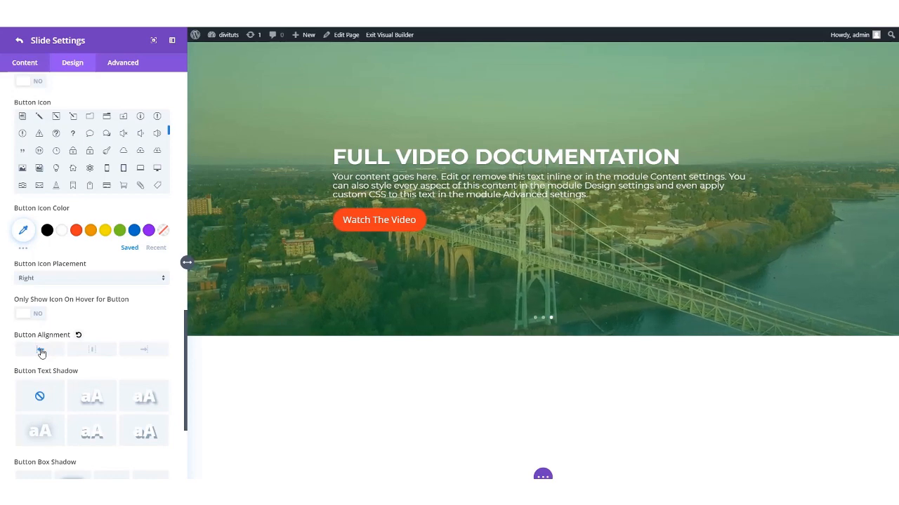
{"action": "left_click", "coordinate": [164, 491]}
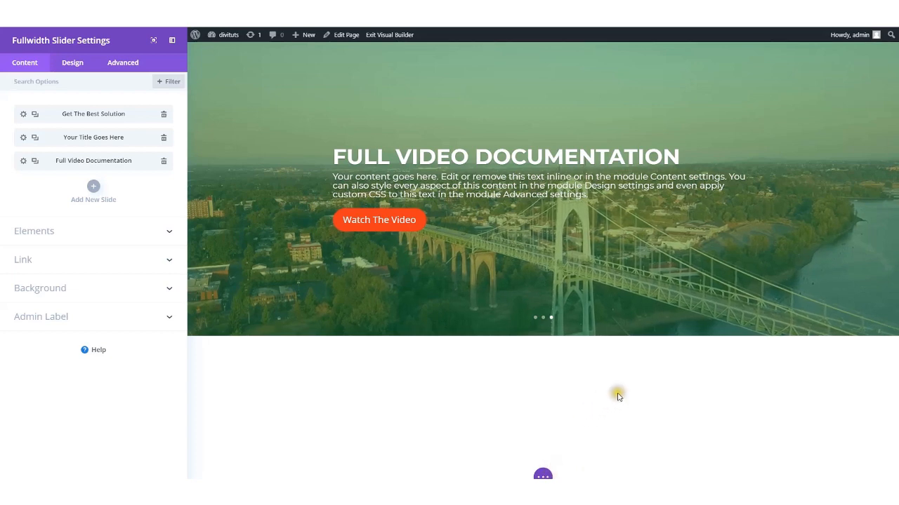
{"action": "left_click", "coordinate": [542, 477]}
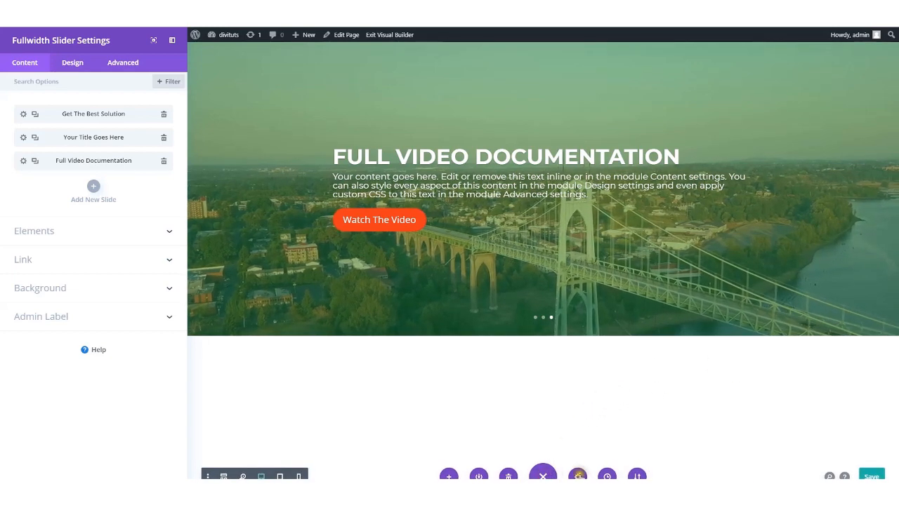
{"action": "left_click", "coordinate": [872, 477]}
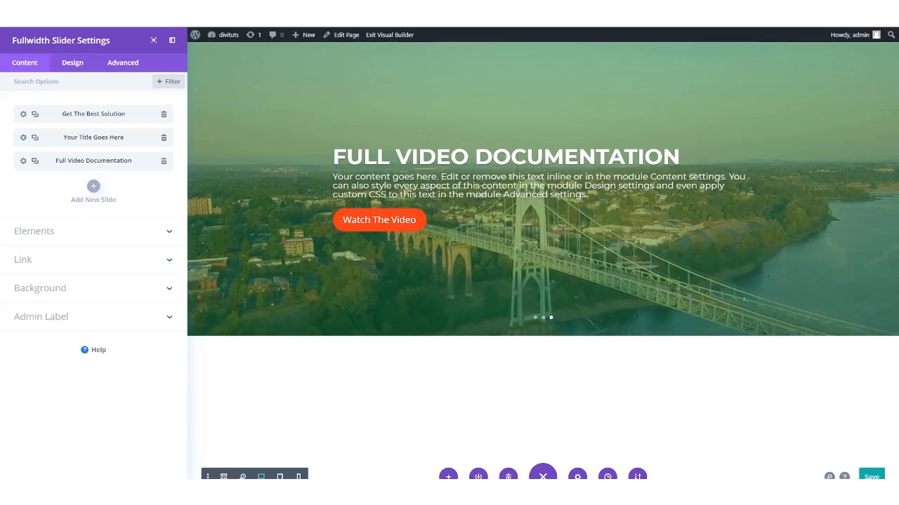
- Open the published page's address in a new browser tab and advance the live slider through to the third slide
{"action": "right_click", "coordinate": [126, 33]}
{"action": "left_click", "coordinate": [139, 64]}
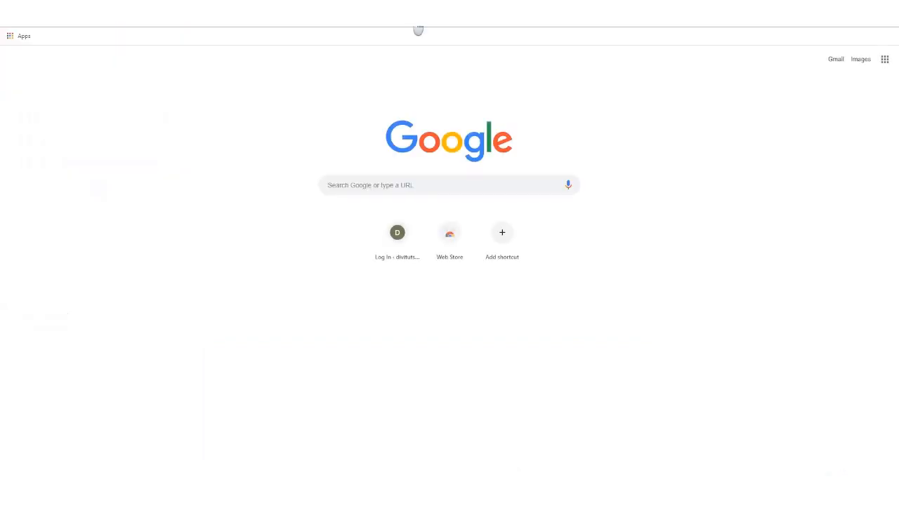
{"action": "right_click", "coordinate": [417, 29]}
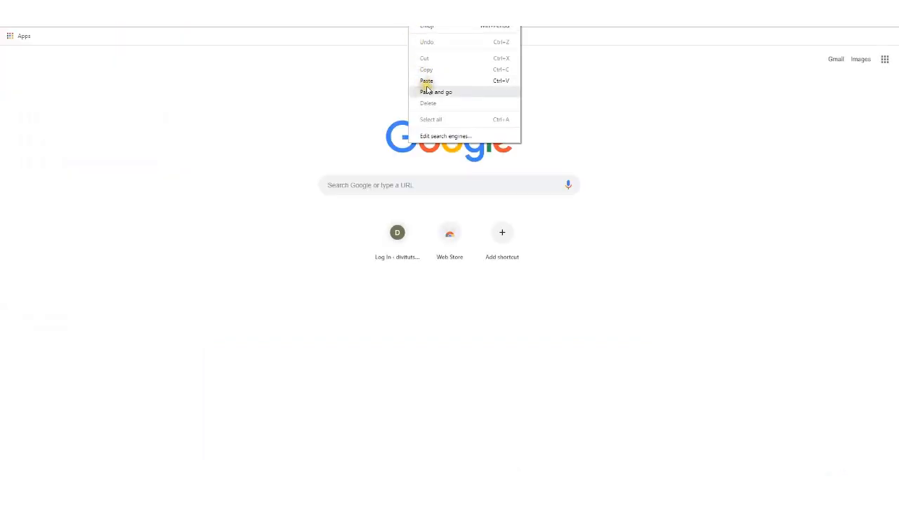
{"action": "left_click", "coordinate": [426, 89]}
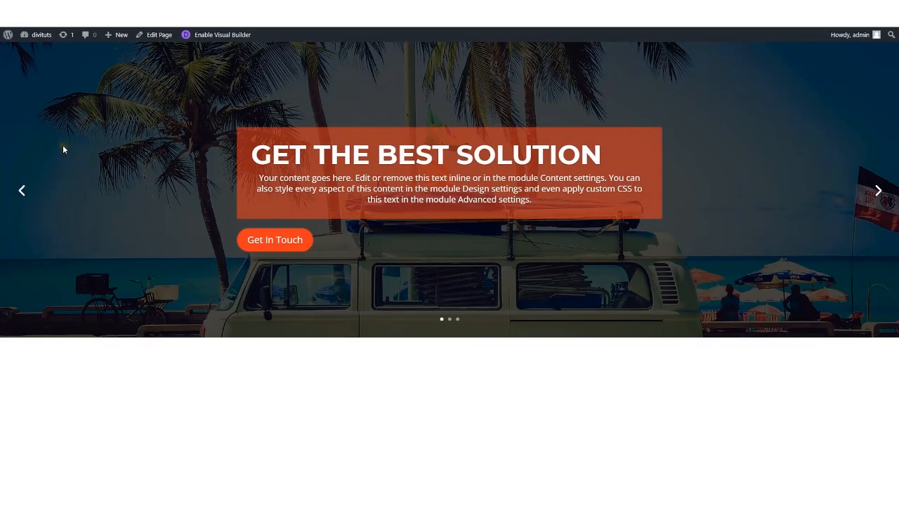
{"action": "left_click", "coordinate": [877, 199]}
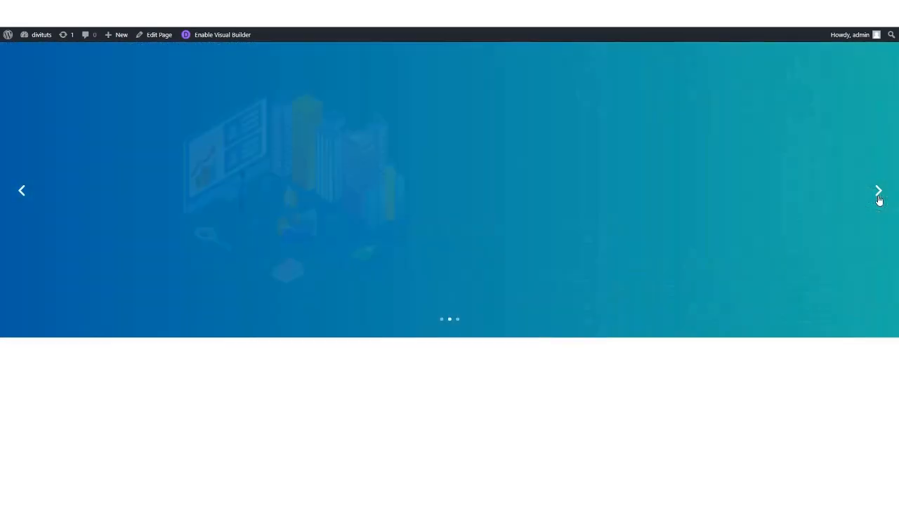
{"action": "left_click", "coordinate": [877, 200]}
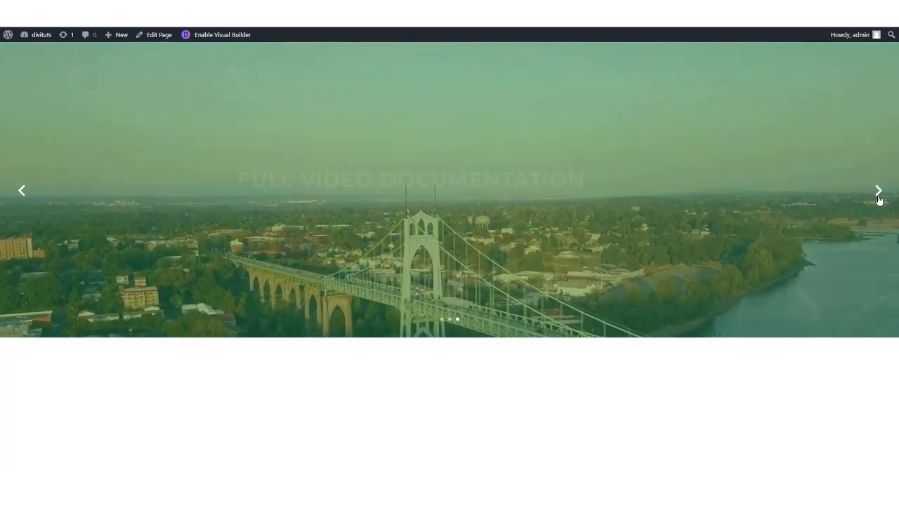